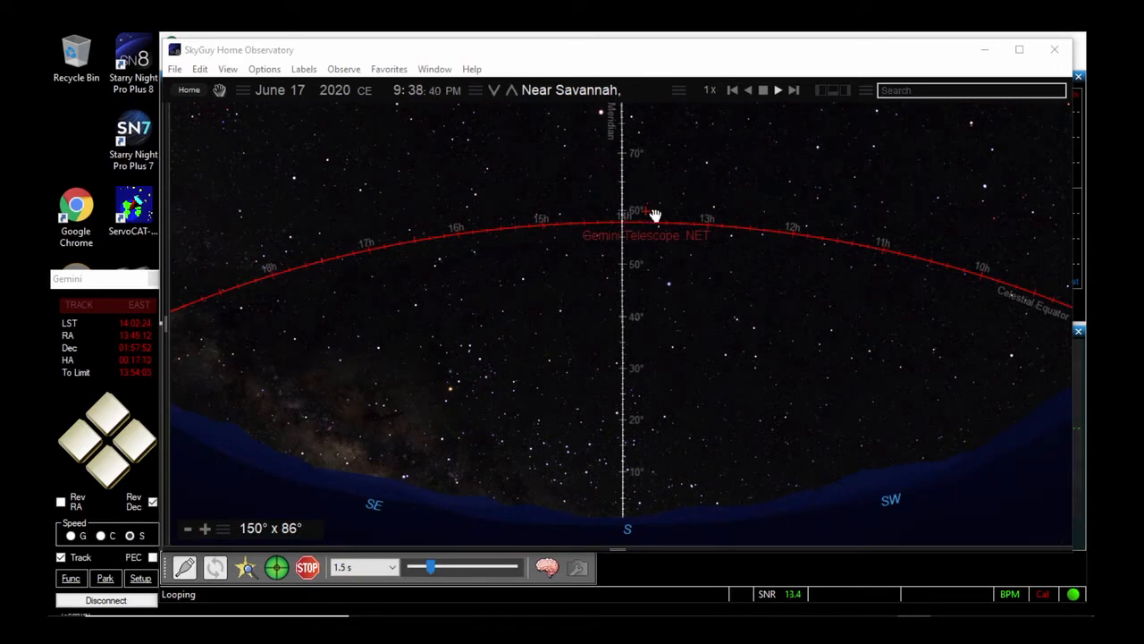
Switch to PHD2 Guiding, try different stars in the guide camera image, and auto-select a guide star
left_click(638, 568)
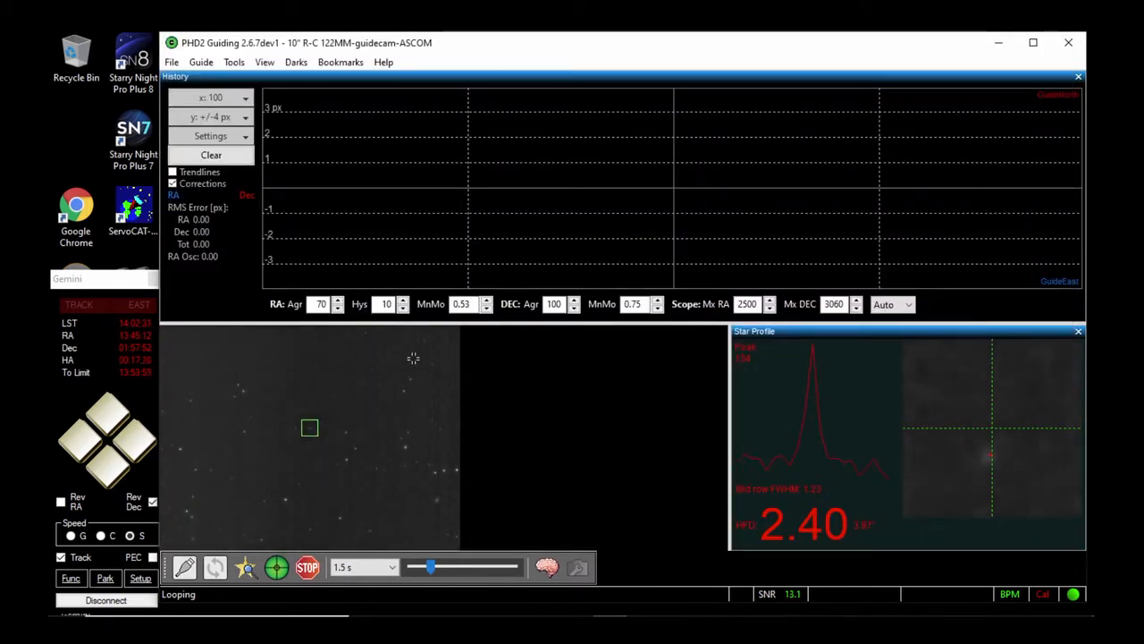
left_click(404, 447)
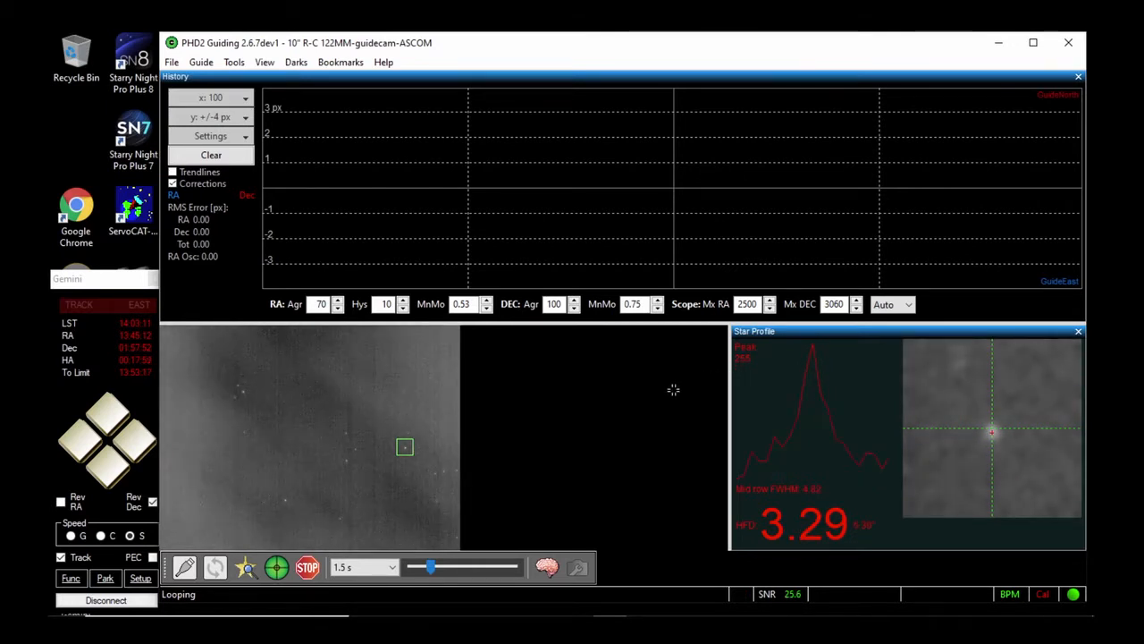
left_click(346, 459)
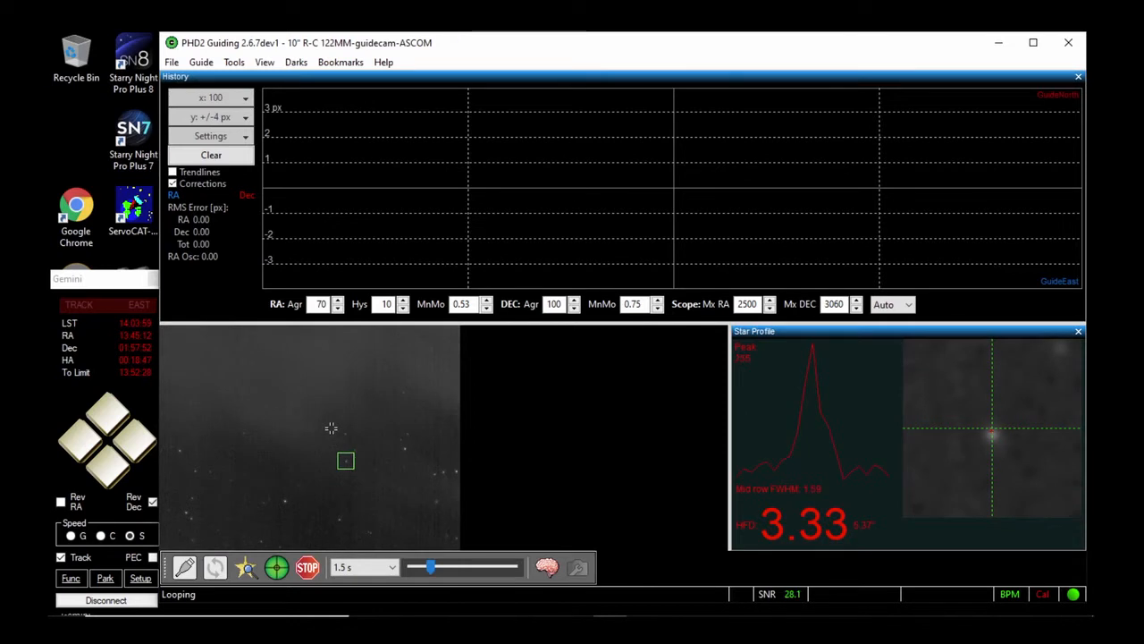
key("alt+s")
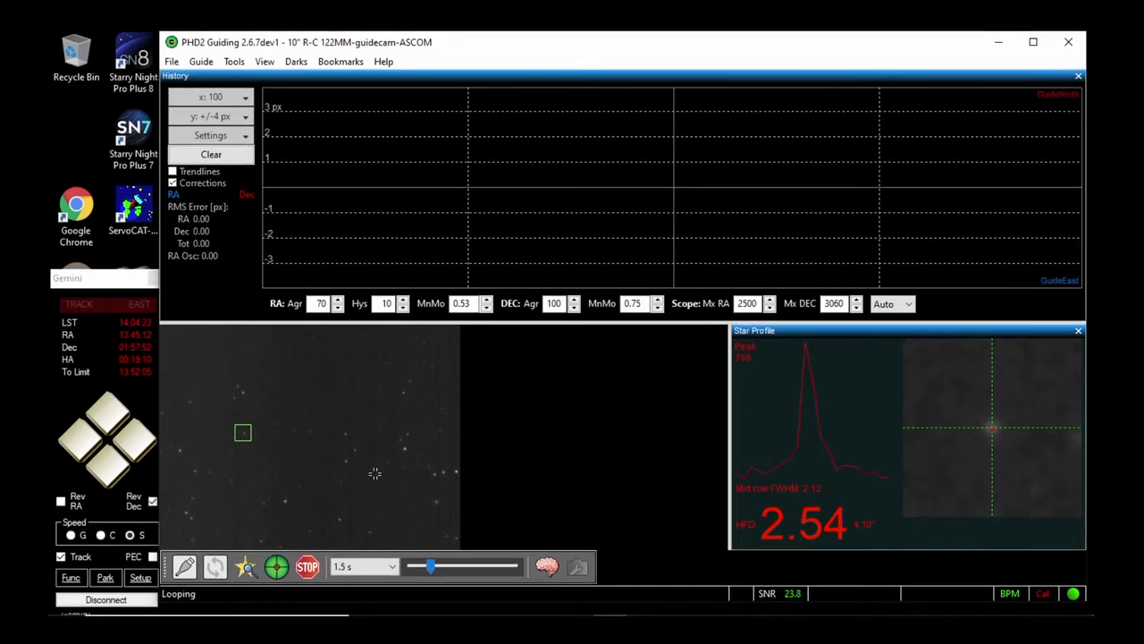
Set the camera exposure duration to 1.0 s and check the guide camera's settings in the advanced setup
left_click(393, 569)
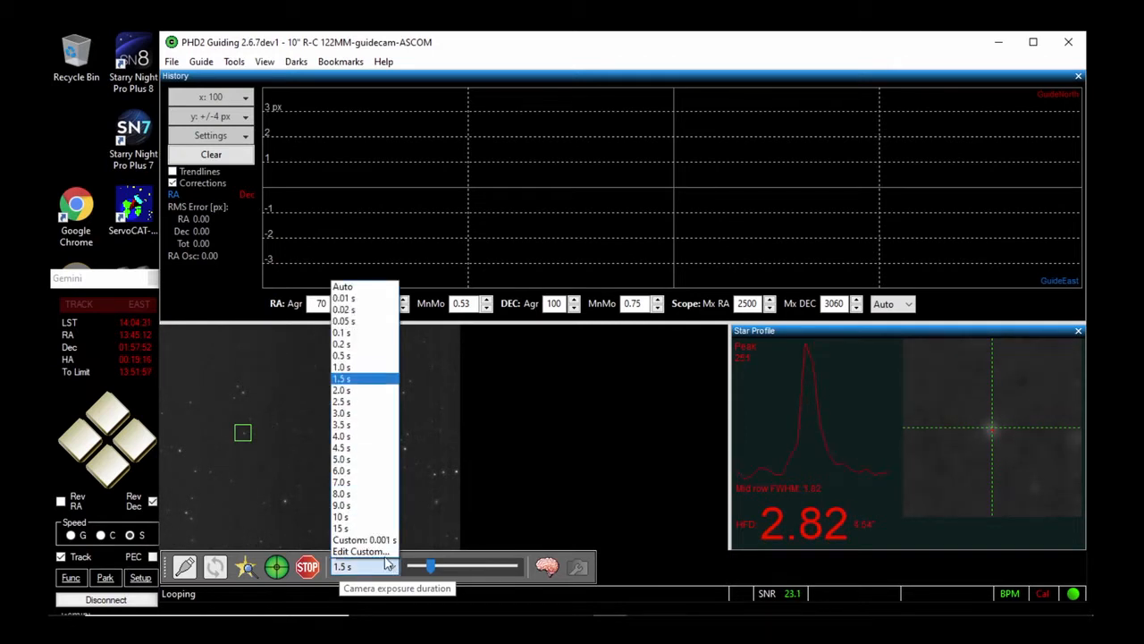
left_click(355, 367)
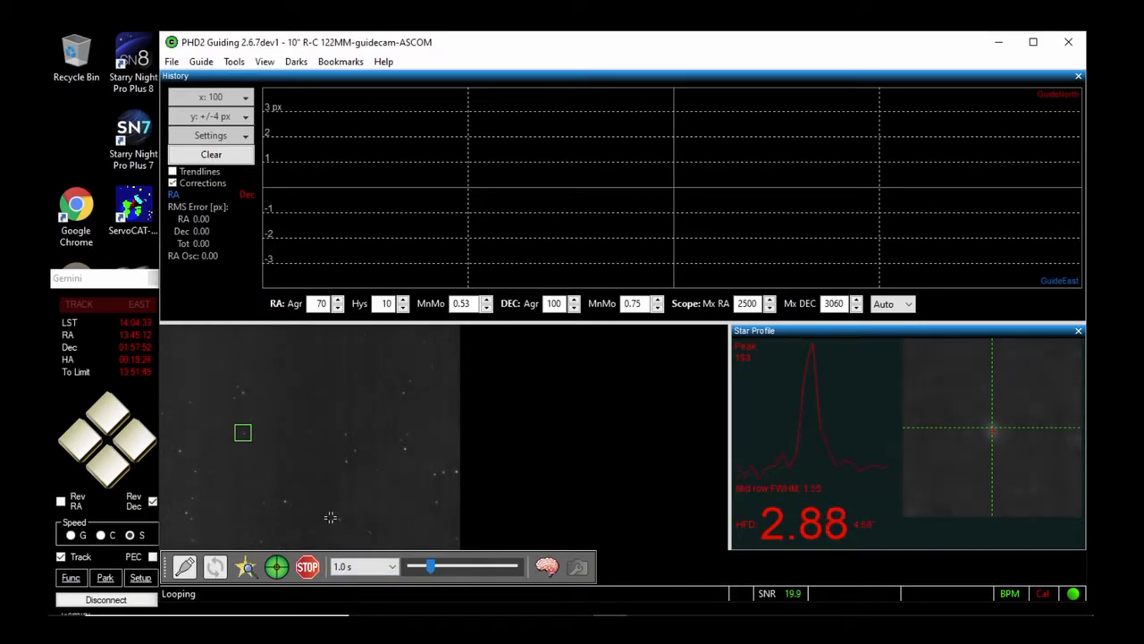
left_click(547, 567)
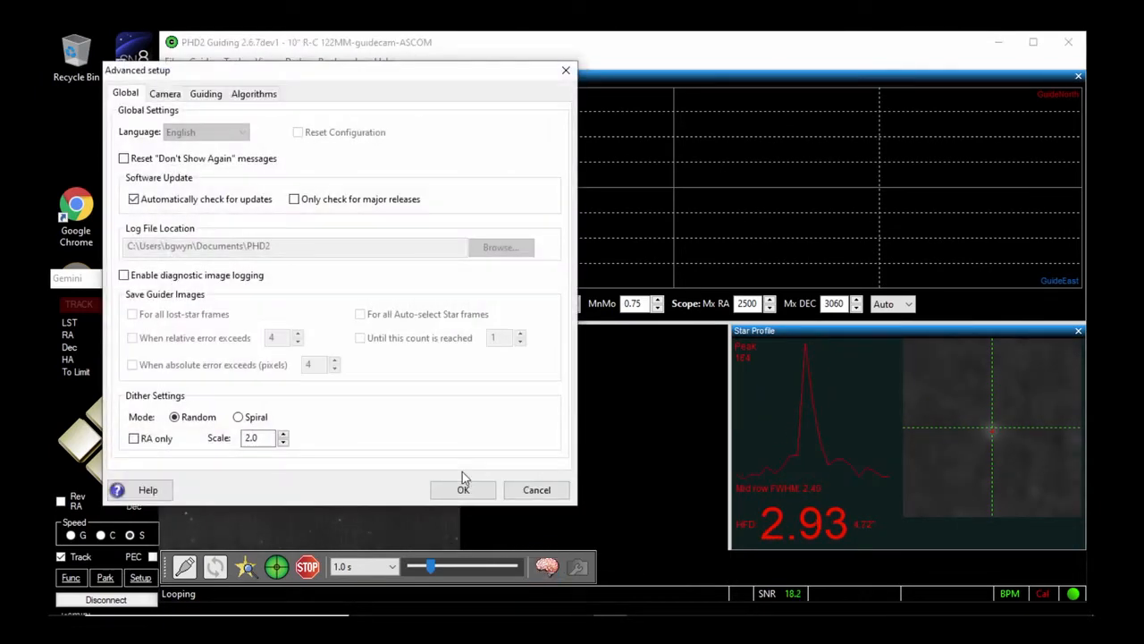
left_click(171, 95)
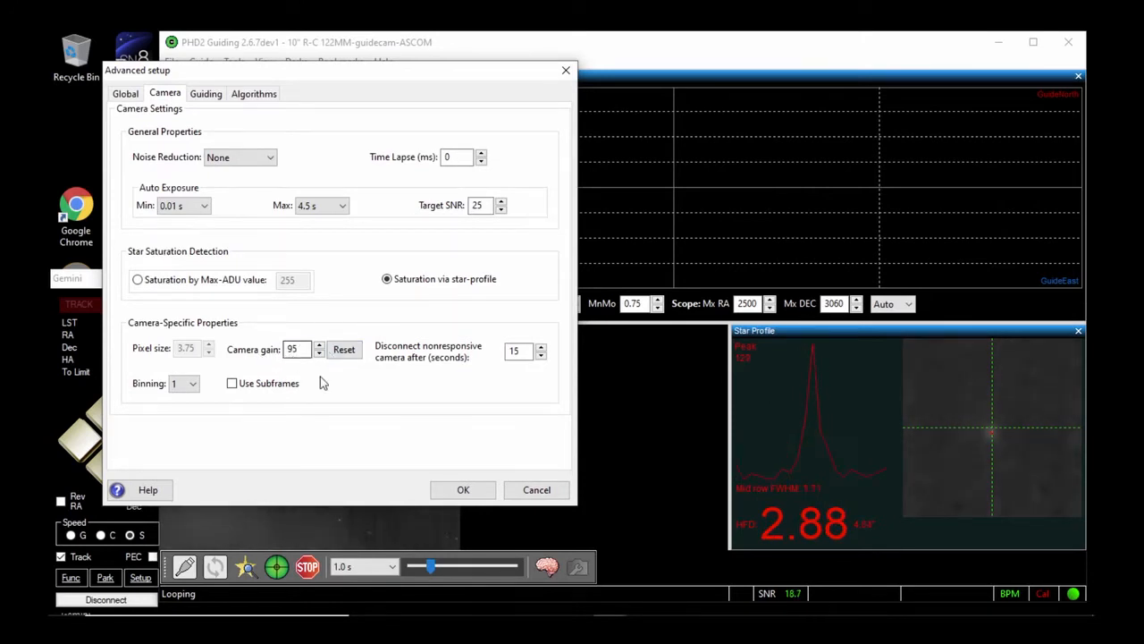
left_click(464, 491)
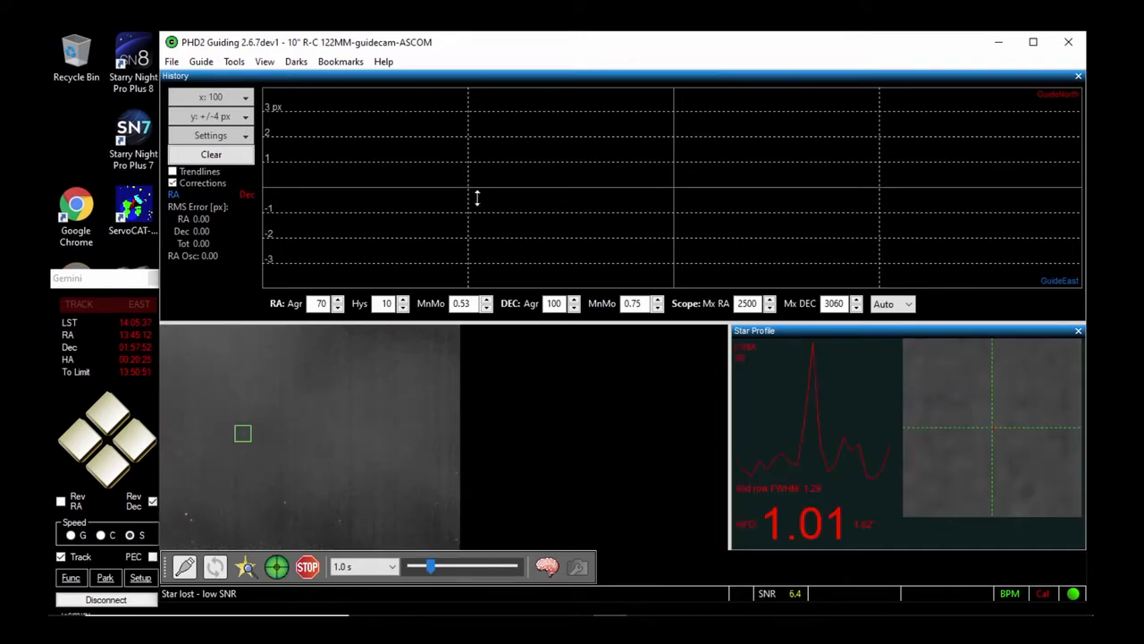
left_click(234, 60)
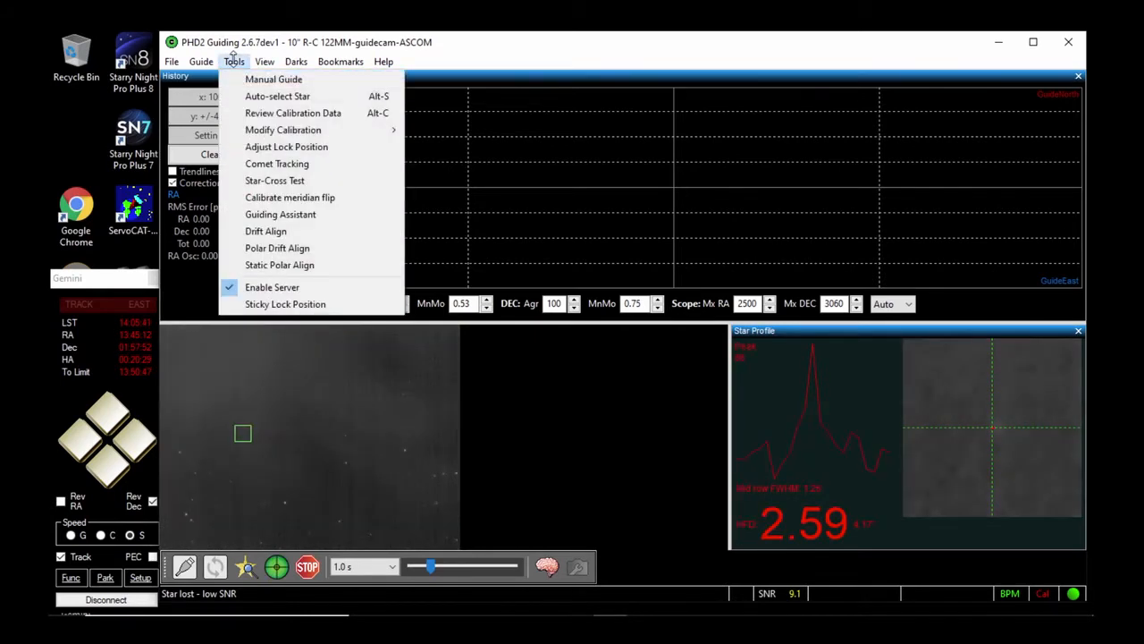
left_click(260, 231)
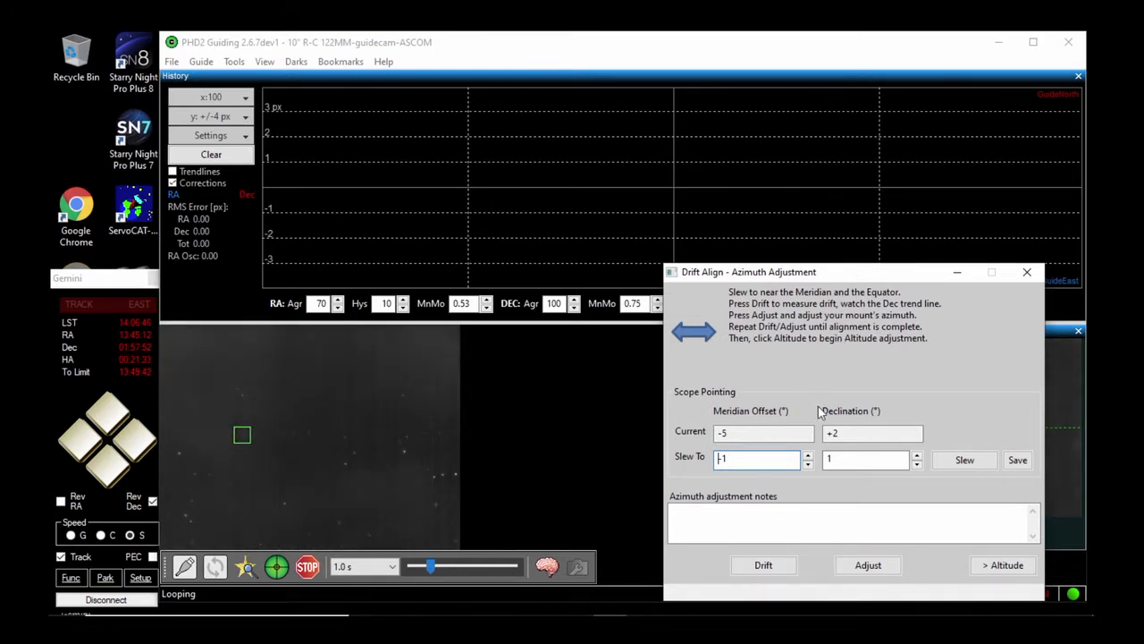
left_click(764, 565)
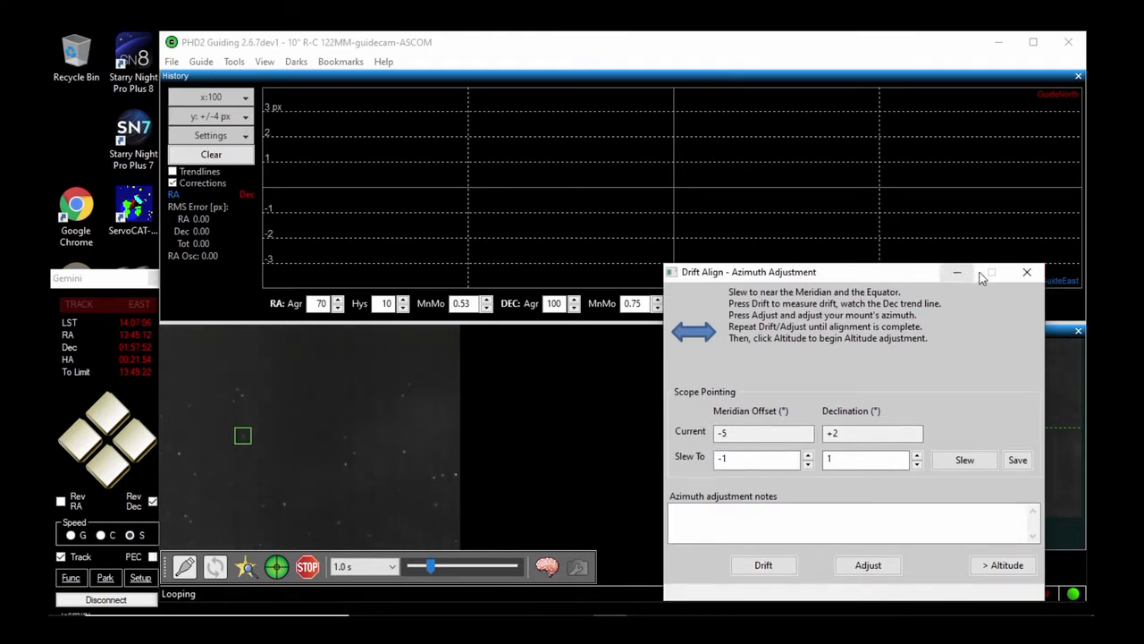
left_click(1027, 273)
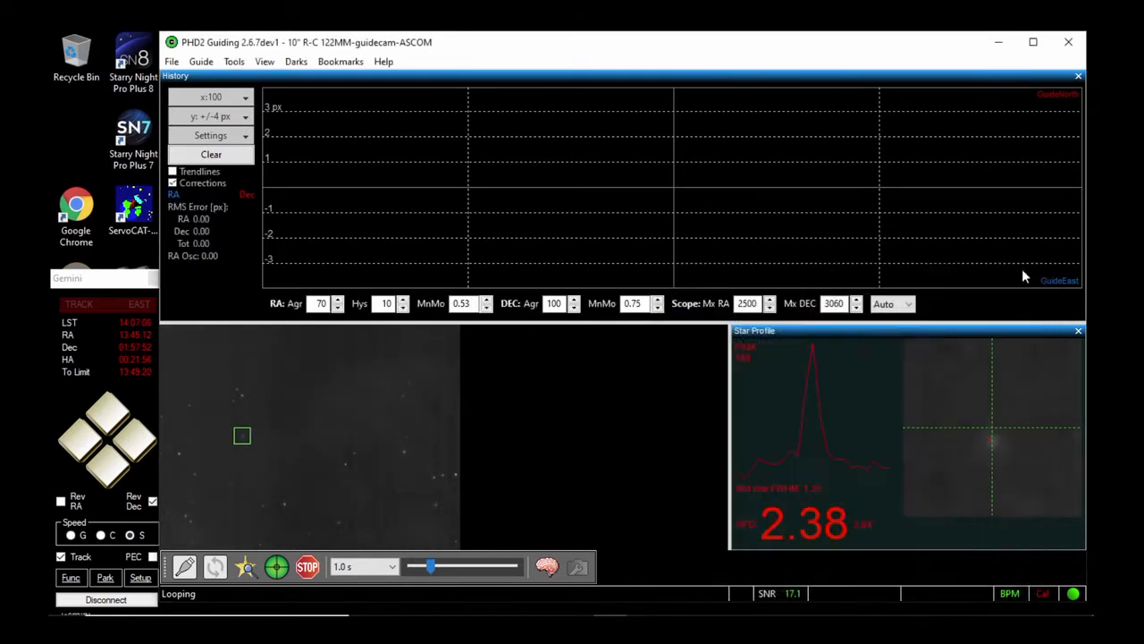
Start guiding on the selected star to calibrate the mount, and open the Drift Align tool for azimuth adjustment
left_click(276, 567)
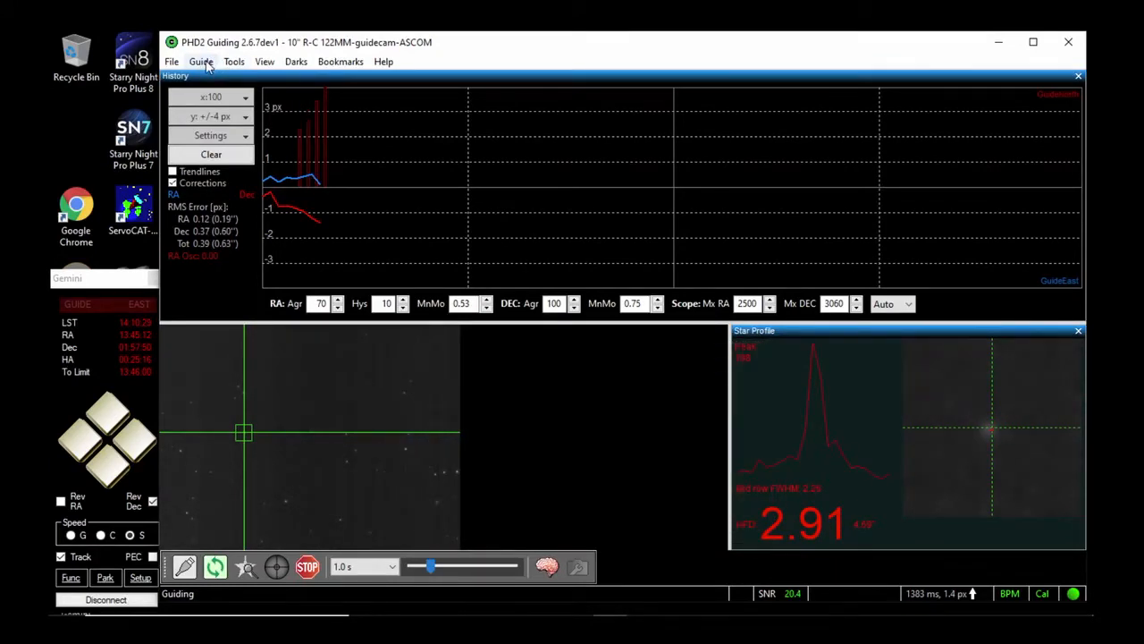
left_click(234, 62)
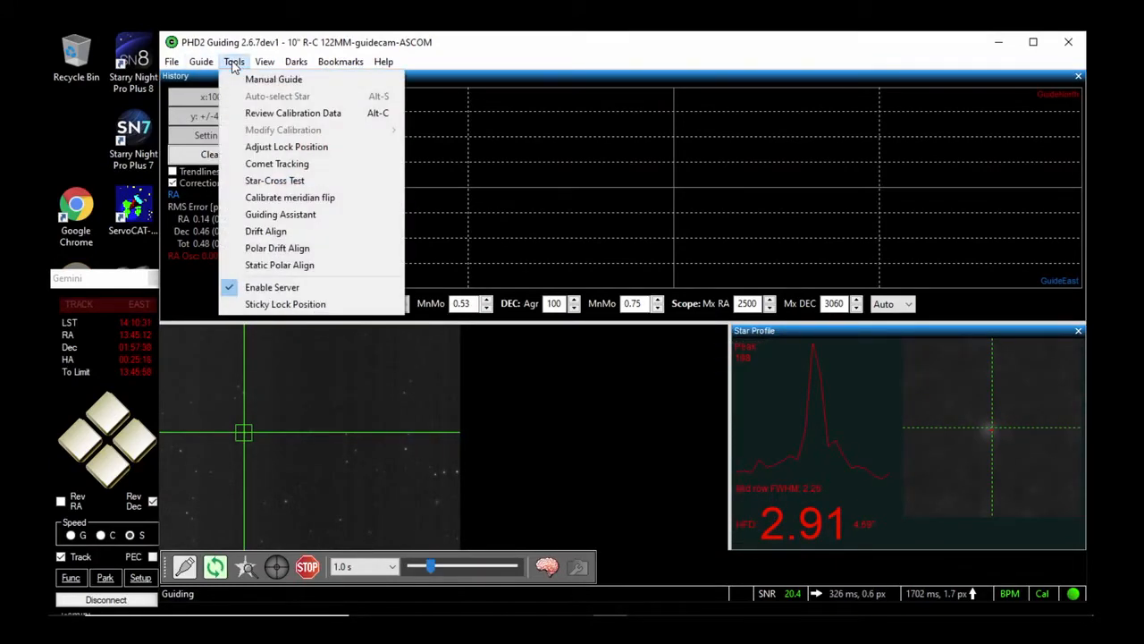
left_click(261, 232)
left_click(769, 563)
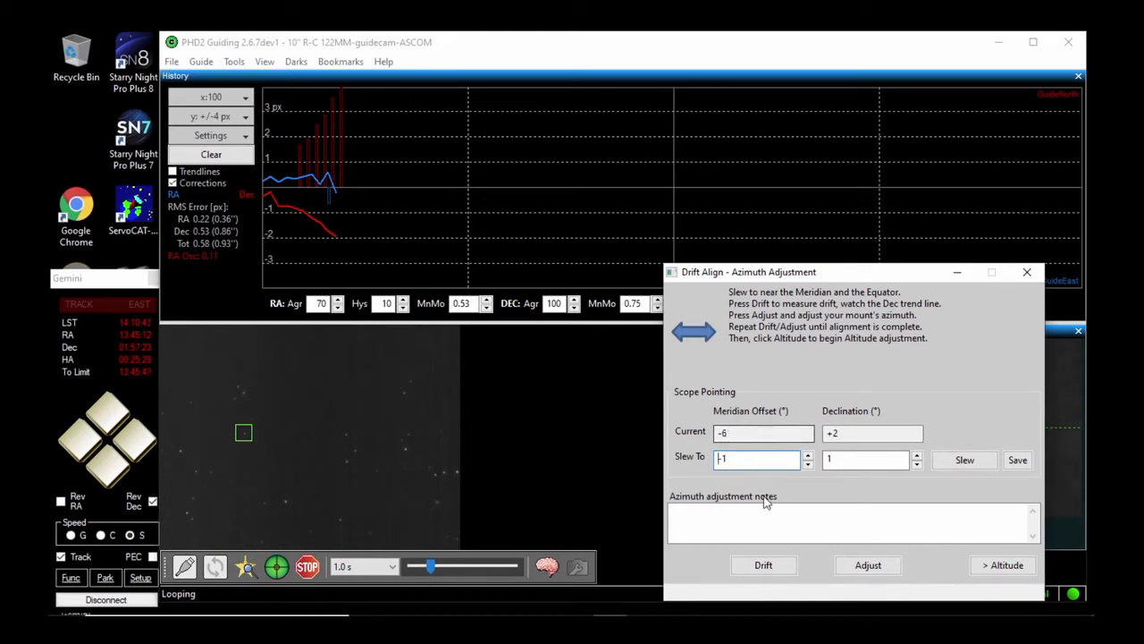
Switch to Starry Night and move the telescope east toward the meridian, to a right ascension of about 14:06:50, with the Gemini controller
mouse_move(679, 612)
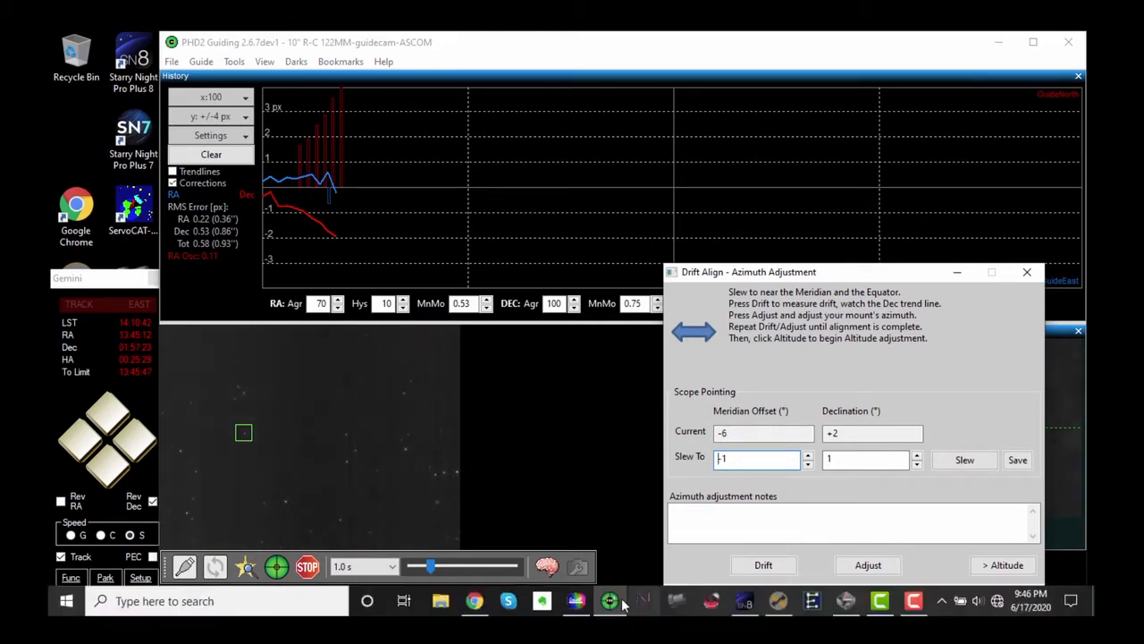
left_click(744, 601)
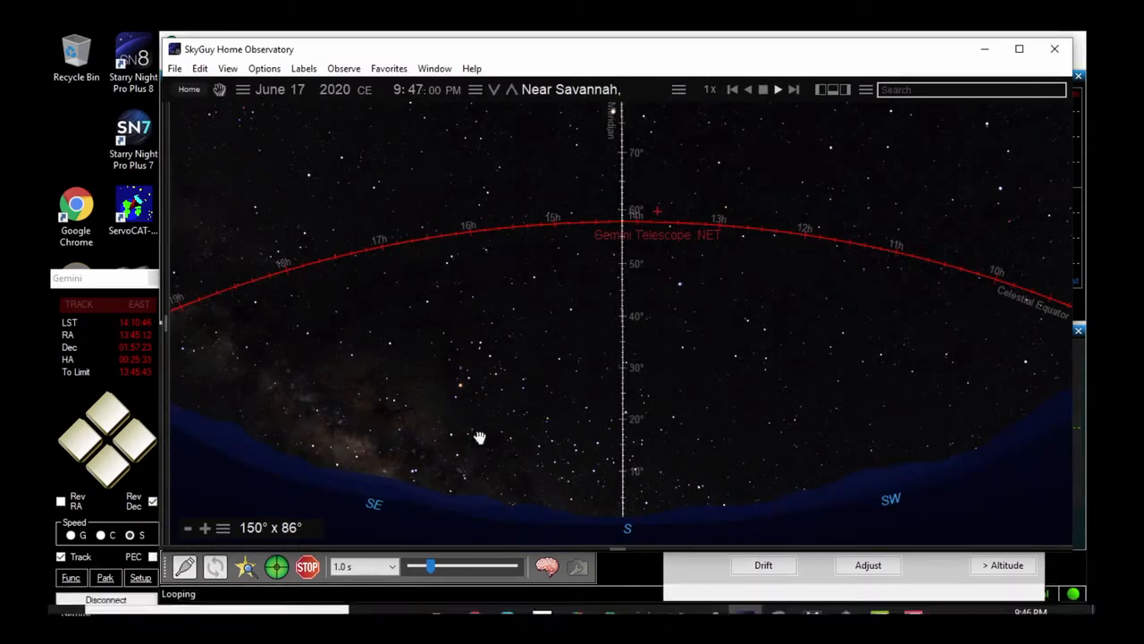
left_click(82, 435)
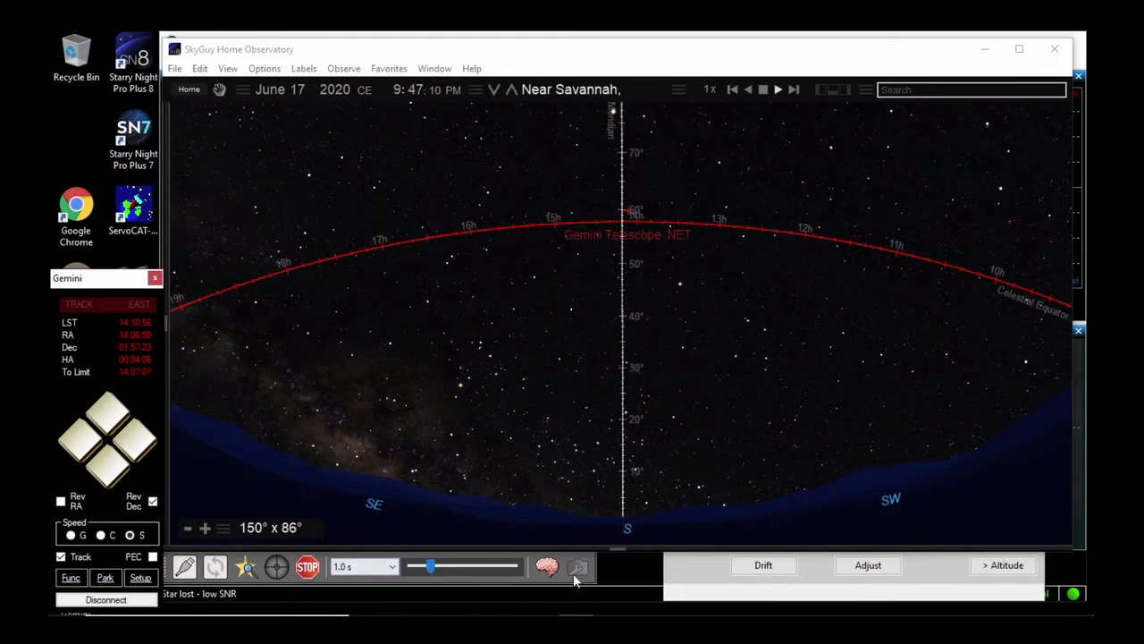
Return to PHD2 Guiding, move the Drift Align window off the star profile, and select a faint guide star near the image centre
left_click(602, 573)
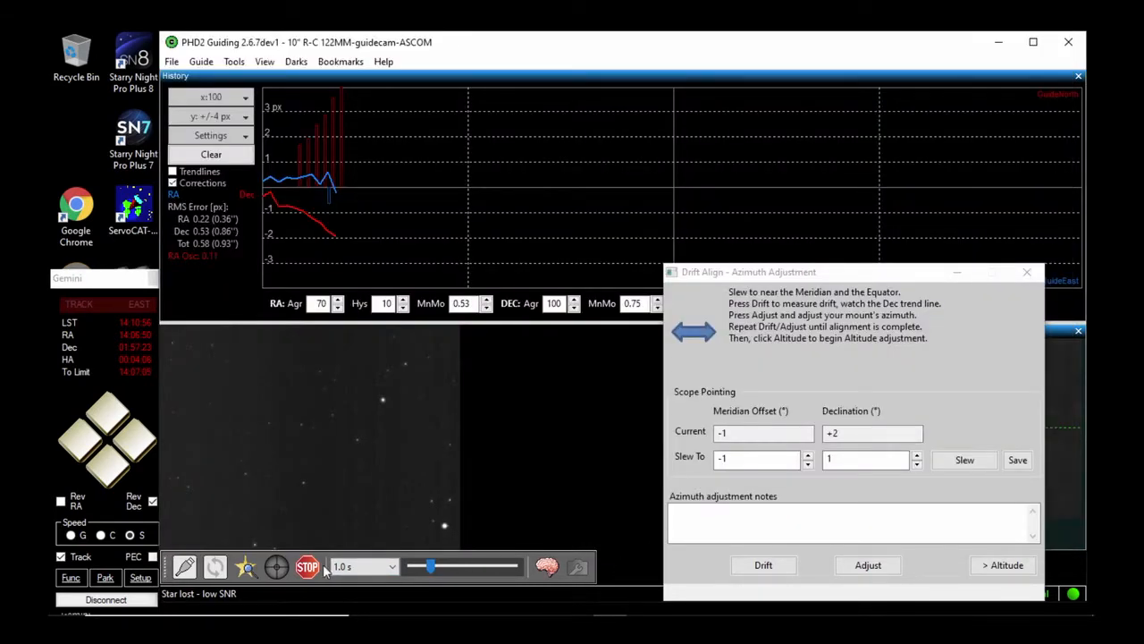
left_click(301, 424)
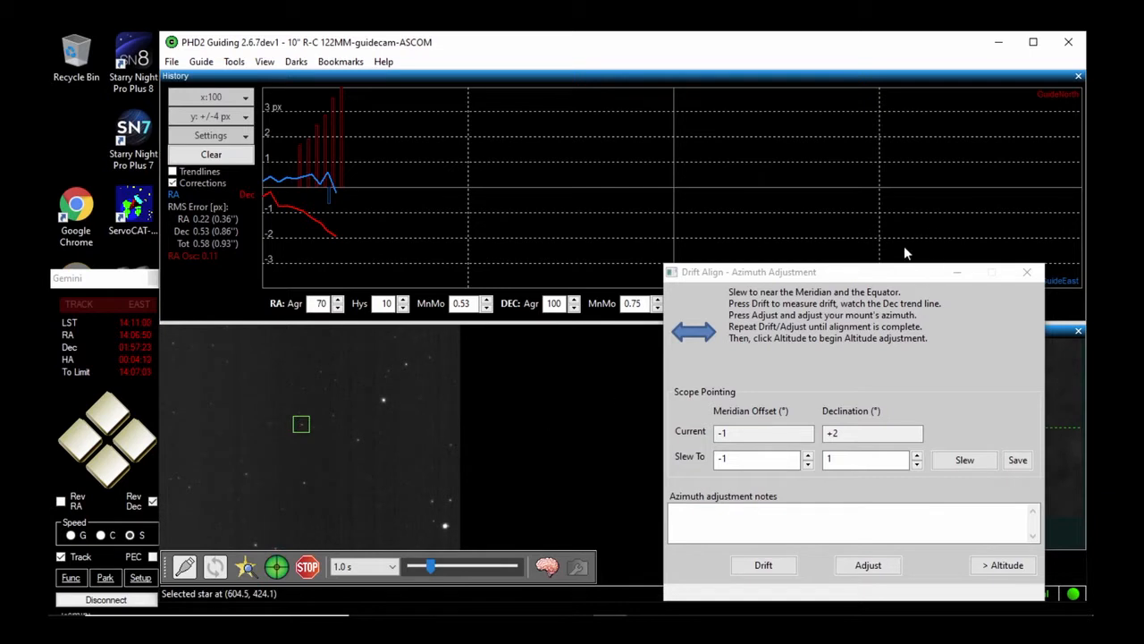
left_click_drag(901, 273, 913, 561)
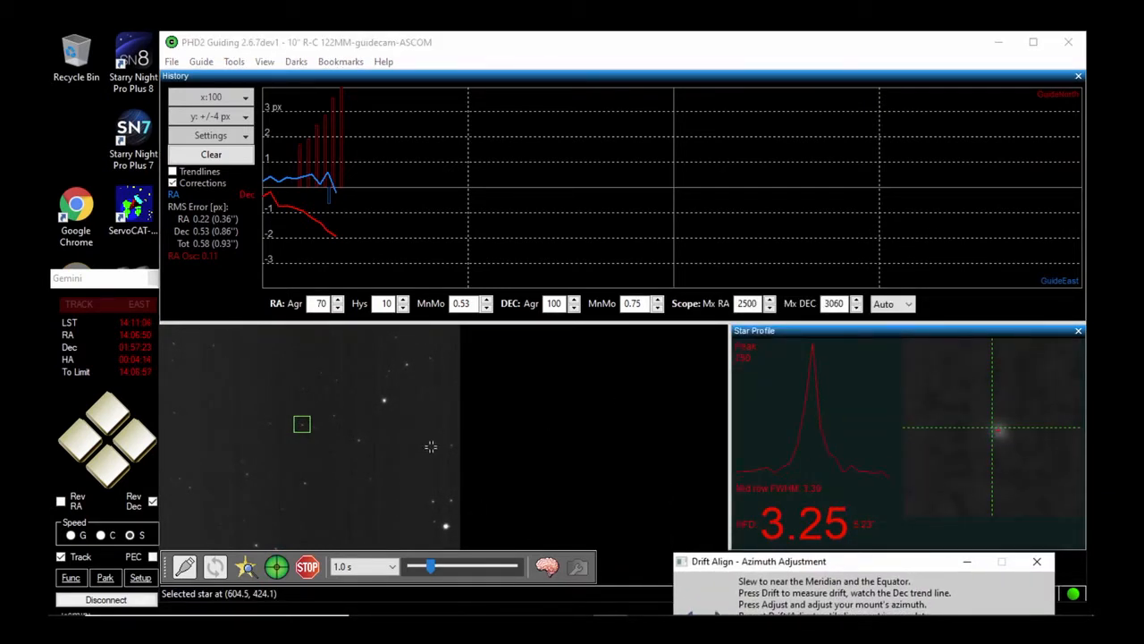
left_click(333, 413)
left_click(333, 413)
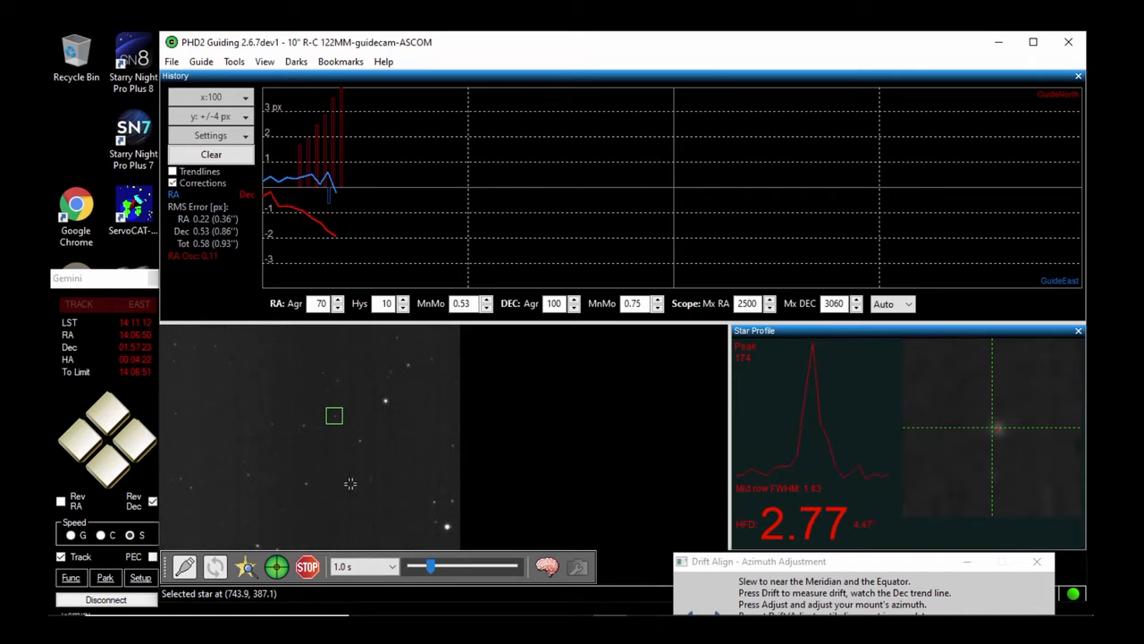
Bring the Drift Align window back into view, clear the guiding history graph, and start the azimuth drift measurement
left_click_drag(770, 570, 746, 271)
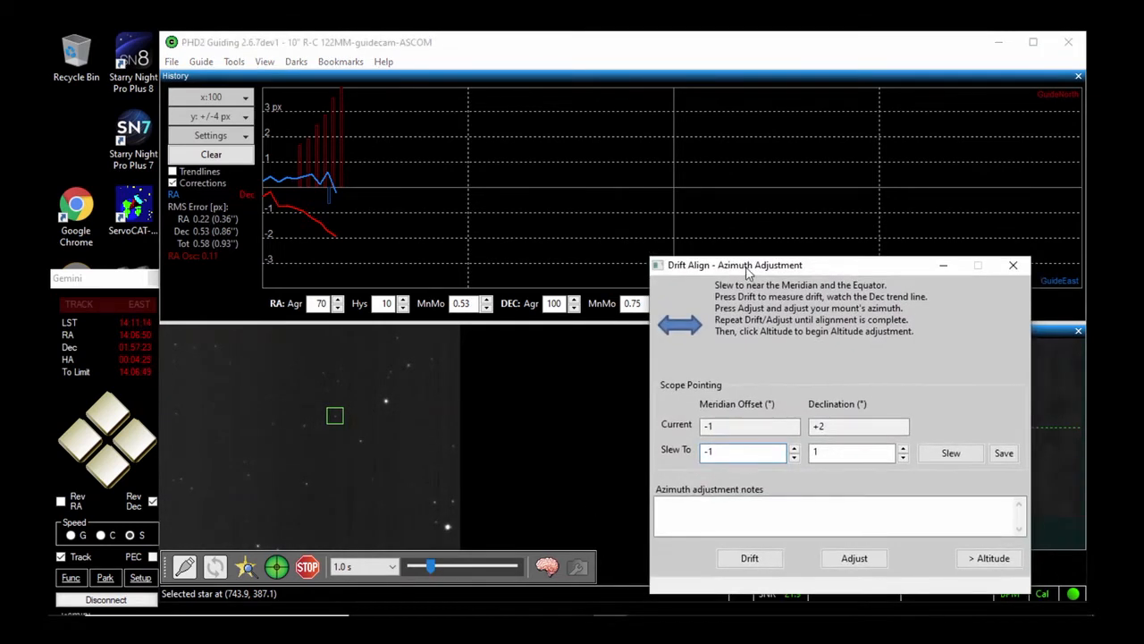
left_click(743, 557)
left_click(215, 155)
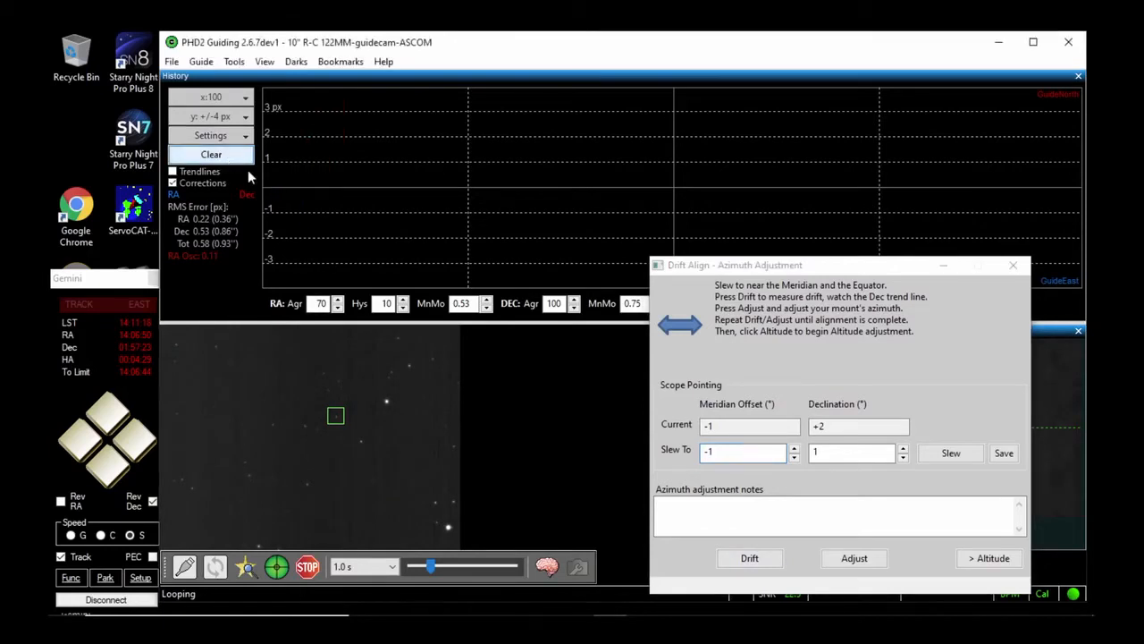
left_click(753, 559)
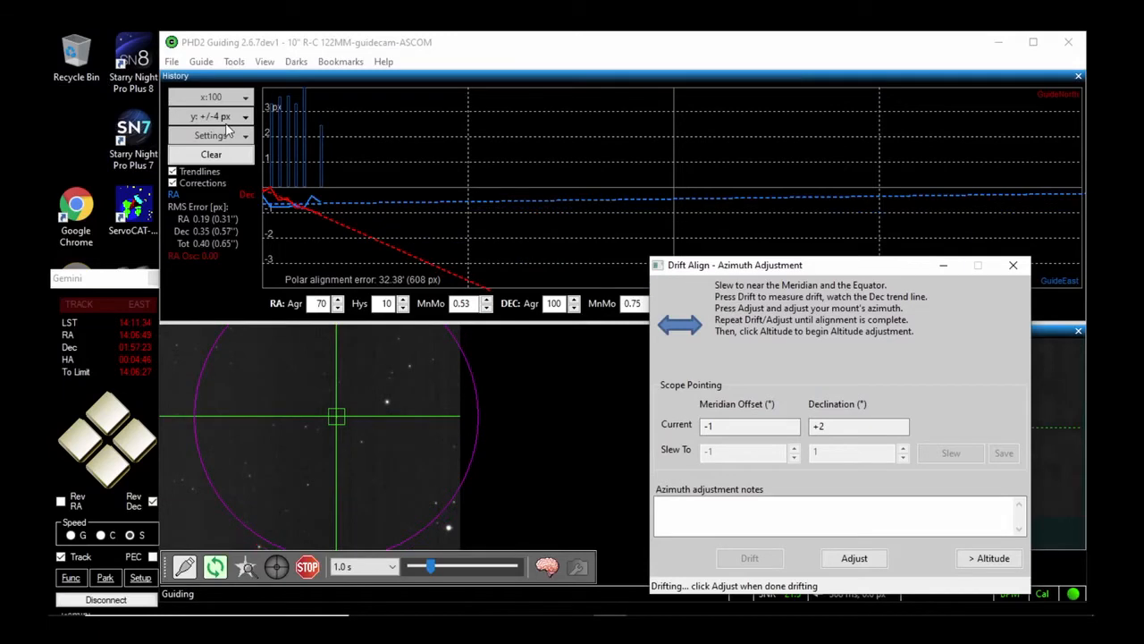
Set the RA line colour in the history graph to black so that only the Dec trace stands out
left_click(215, 137)
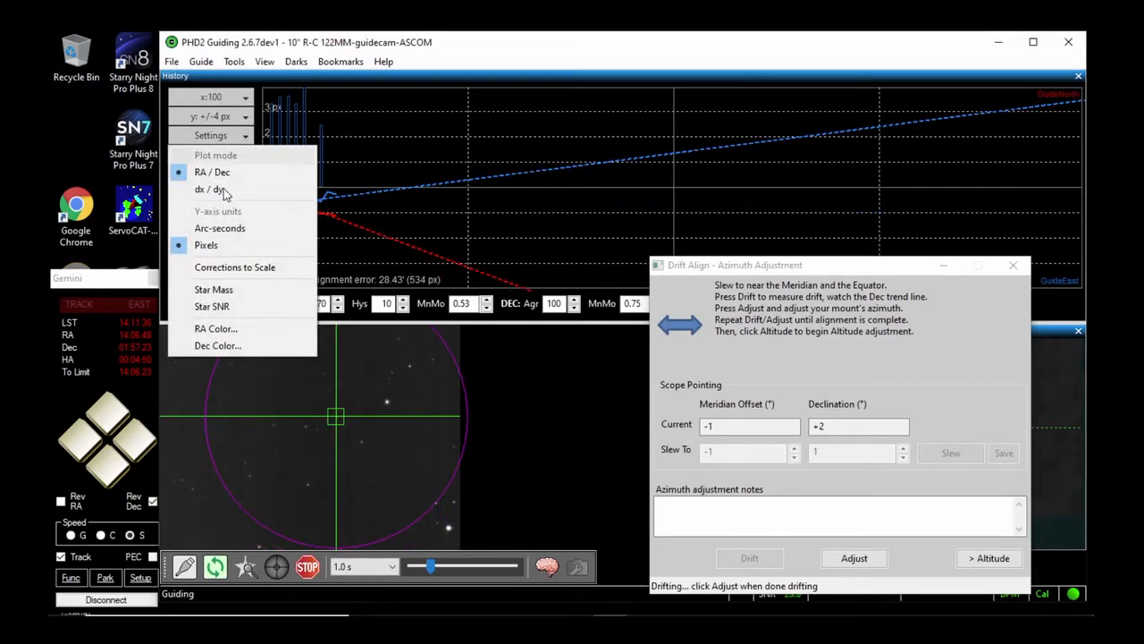
left_click(222, 330)
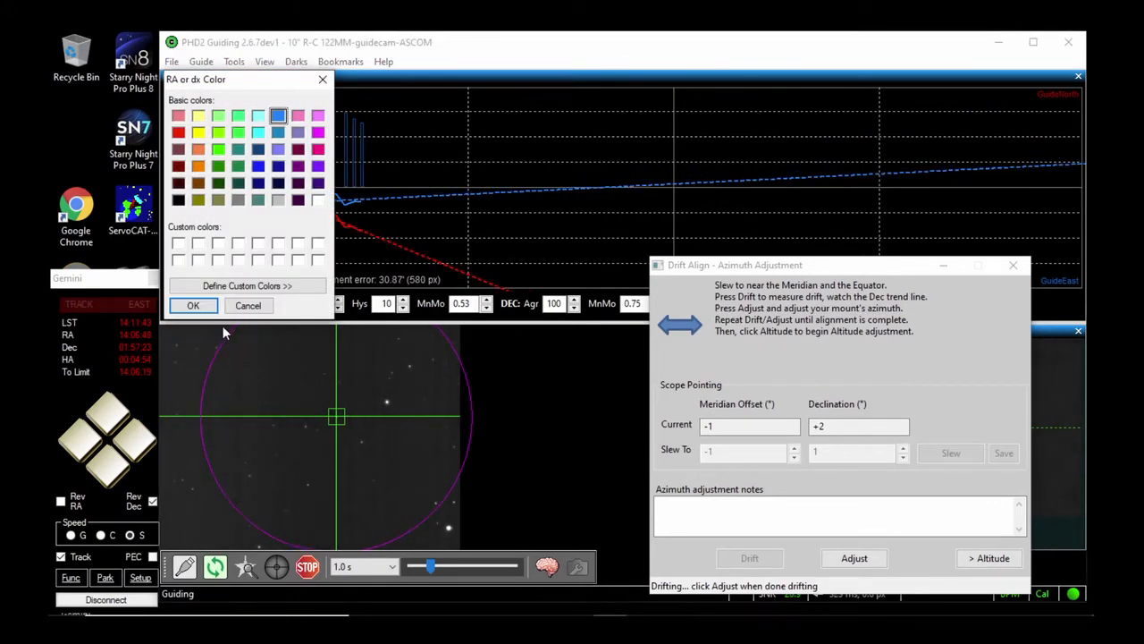
left_click(182, 203)
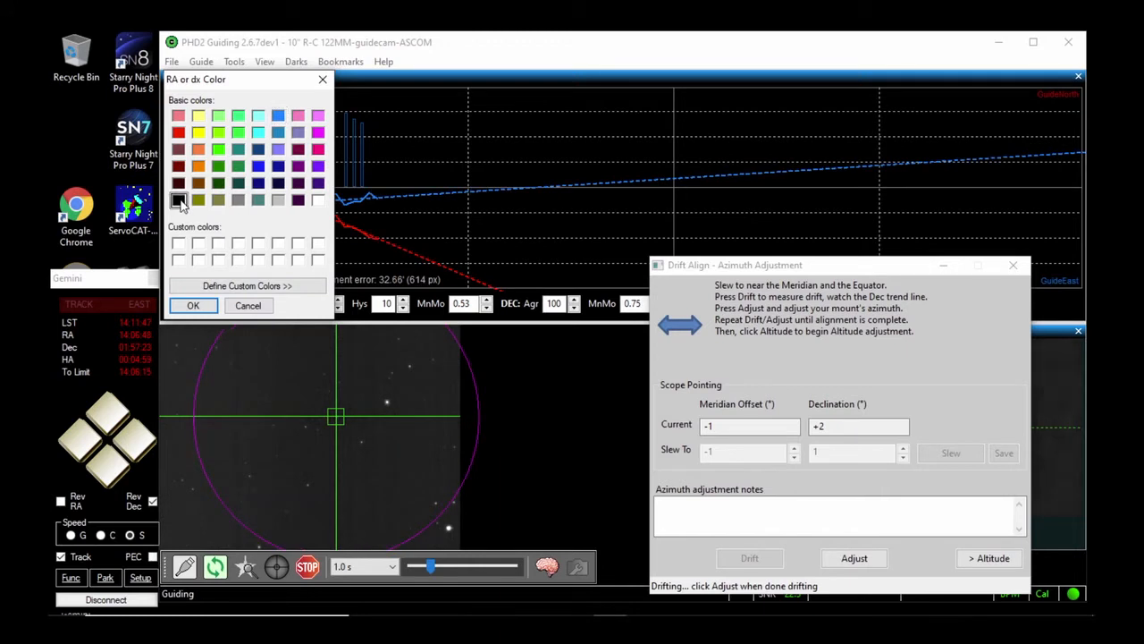
left_click(193, 305)
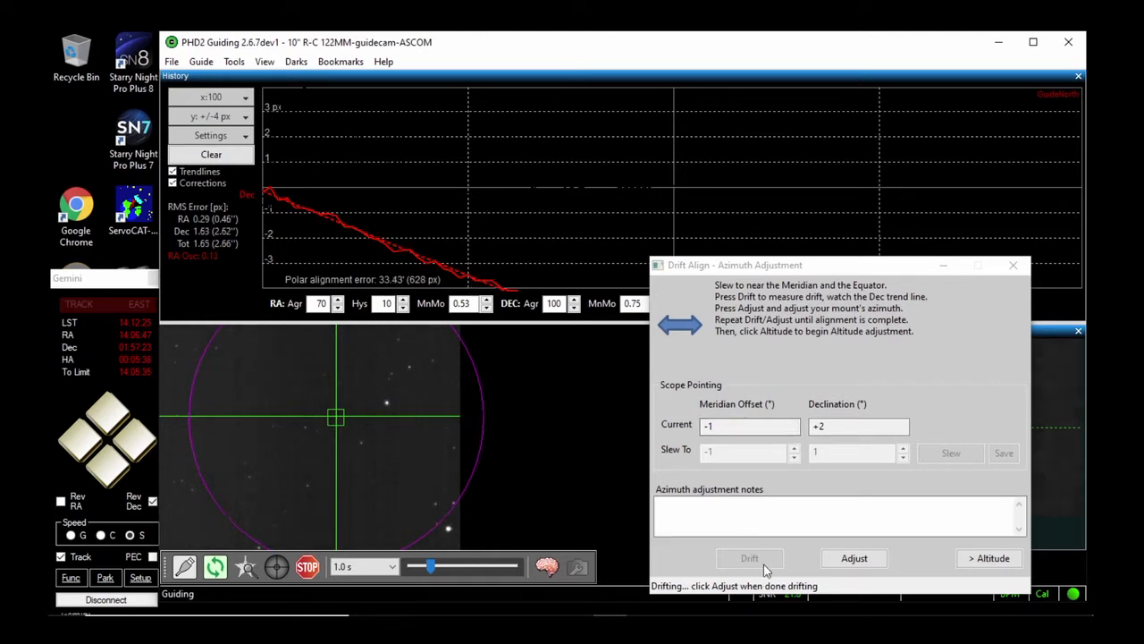
End the drift measurement for the mount's azimuth adjustment, select a new star near the image centre, and measure the drift again
left_click(853, 559)
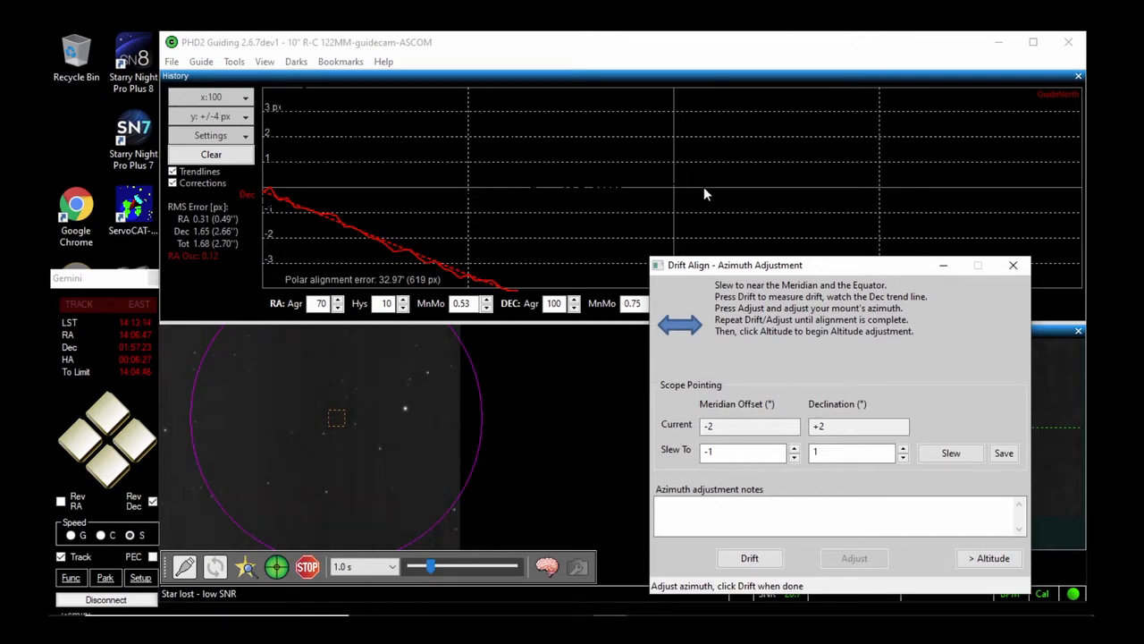
left_click(325, 432)
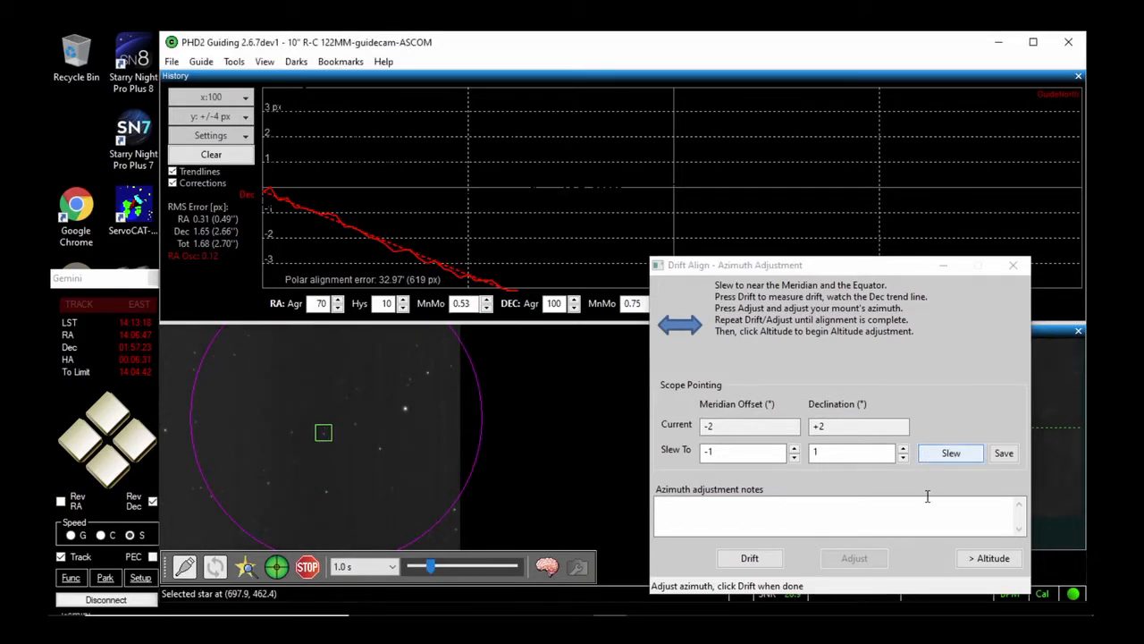
left_click(749, 558)
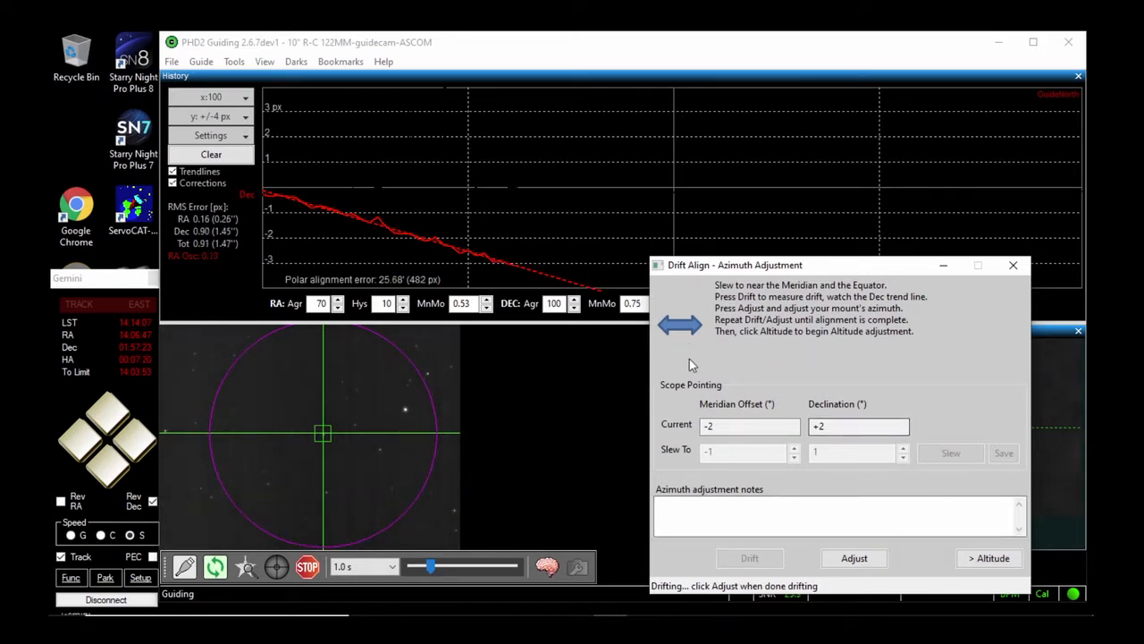
End the drift measurement for an azimuth adjustment, select a different star near the image centre, and start the drift measurement again
left_click(859, 562)
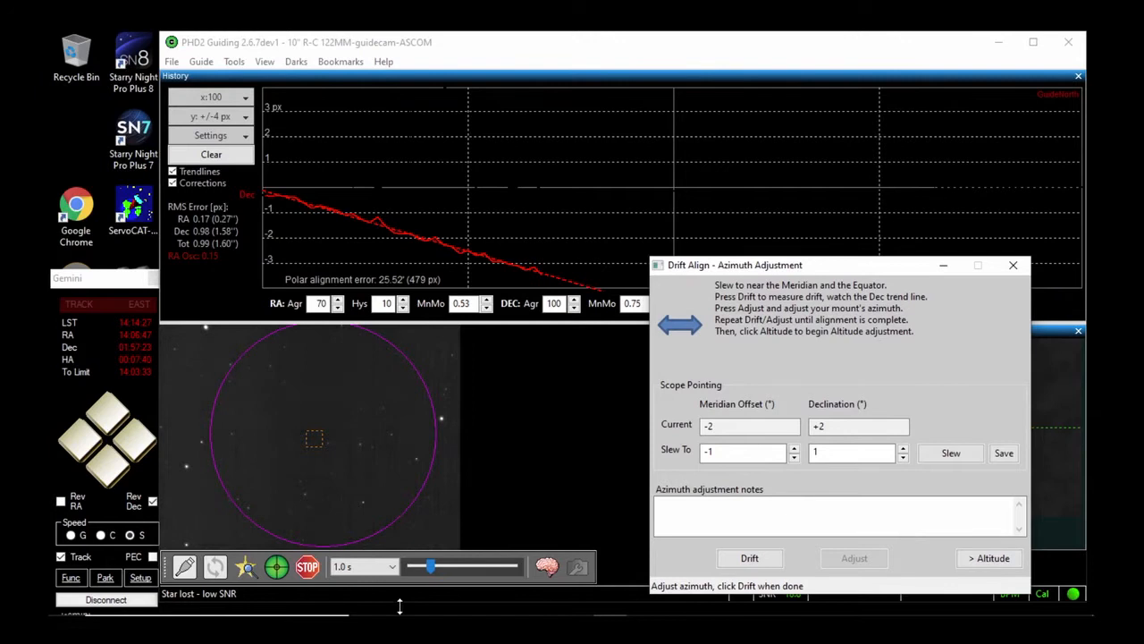
left_click(360, 443)
left_click(360, 443)
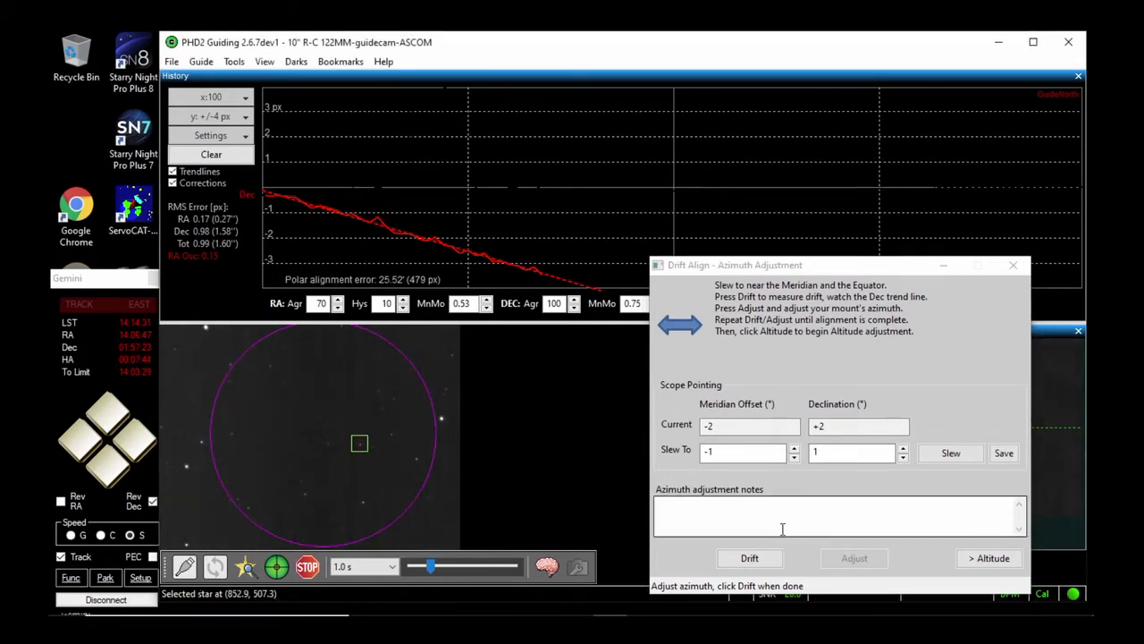
left_click(750, 557)
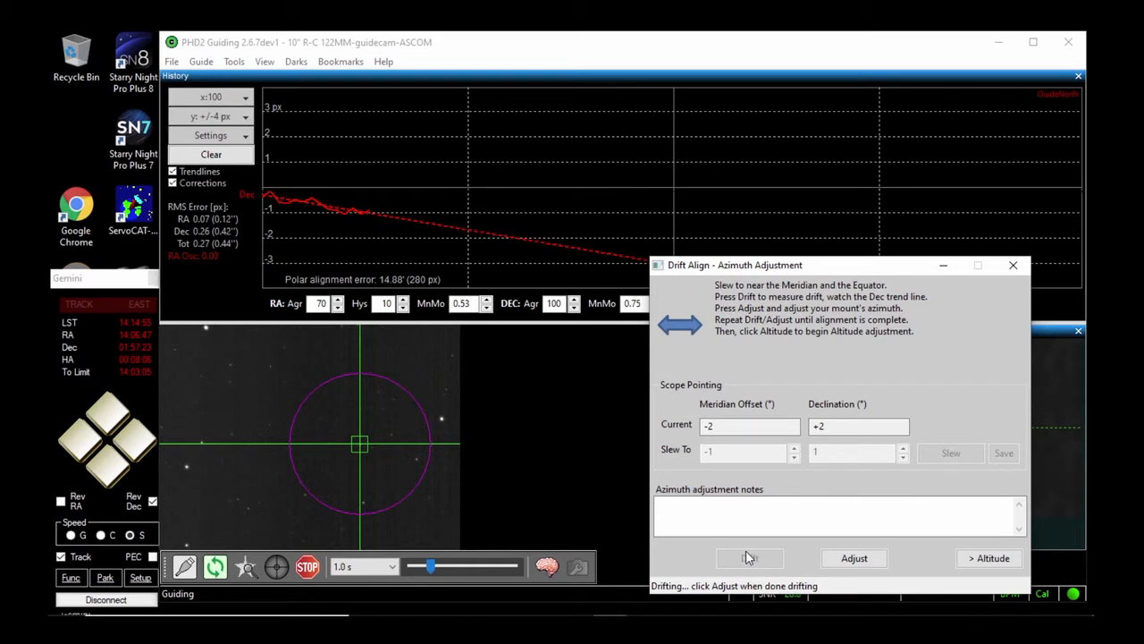
mouse_move(481, 587)
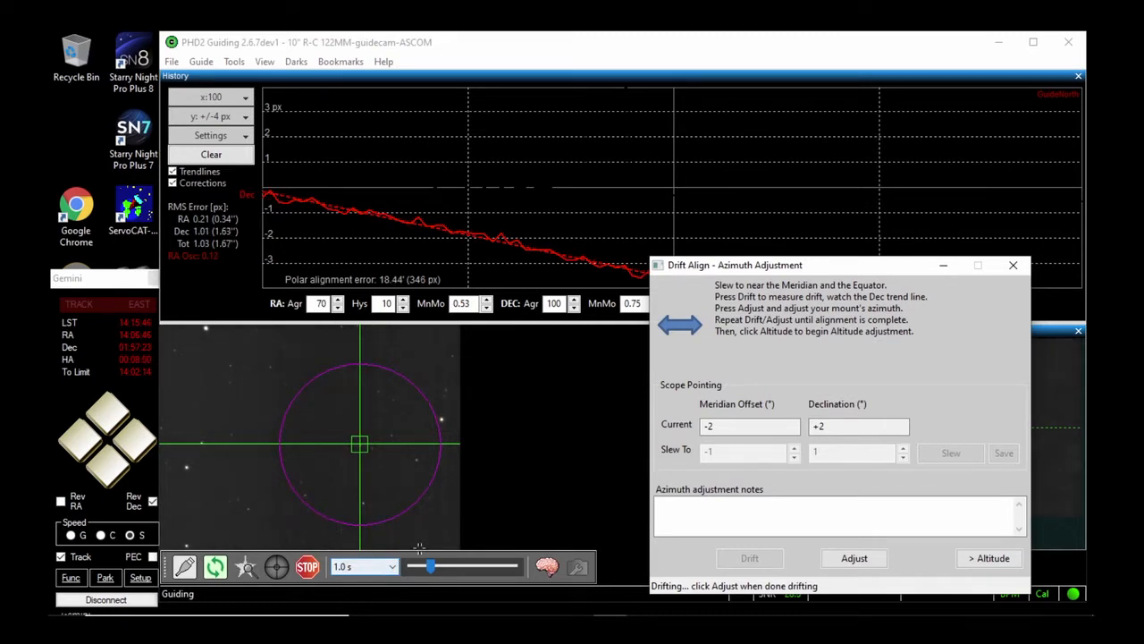
Carry out two more azimuth adjust-and-drift rounds, moving the Drift Align window clear of the Dec trend line in the history graph
left_click(859, 559)
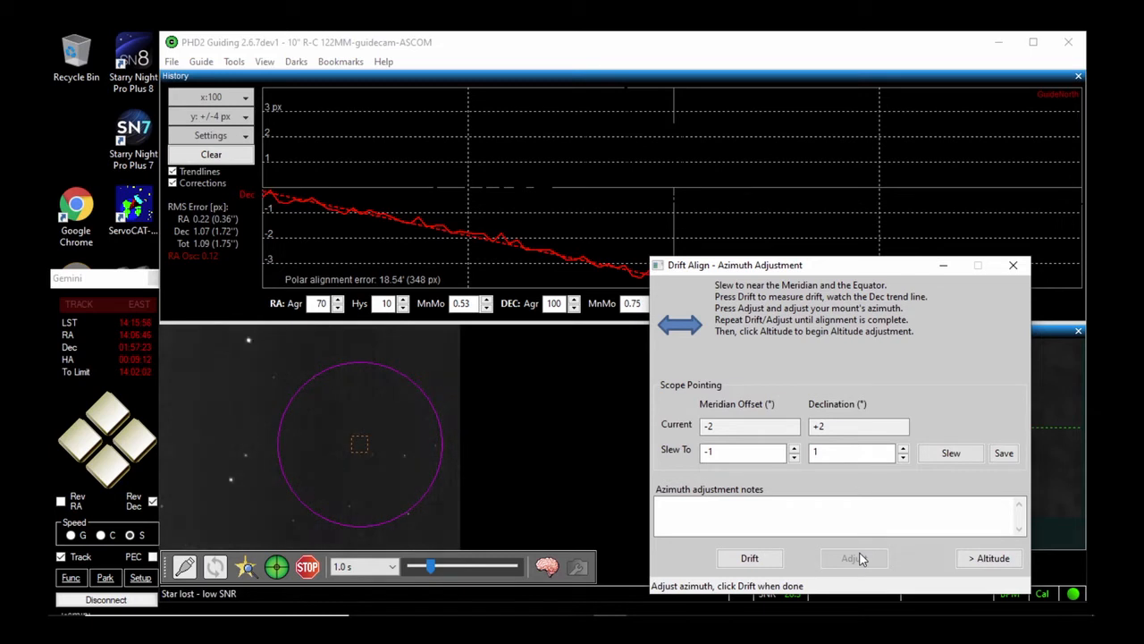
left_click(751, 558)
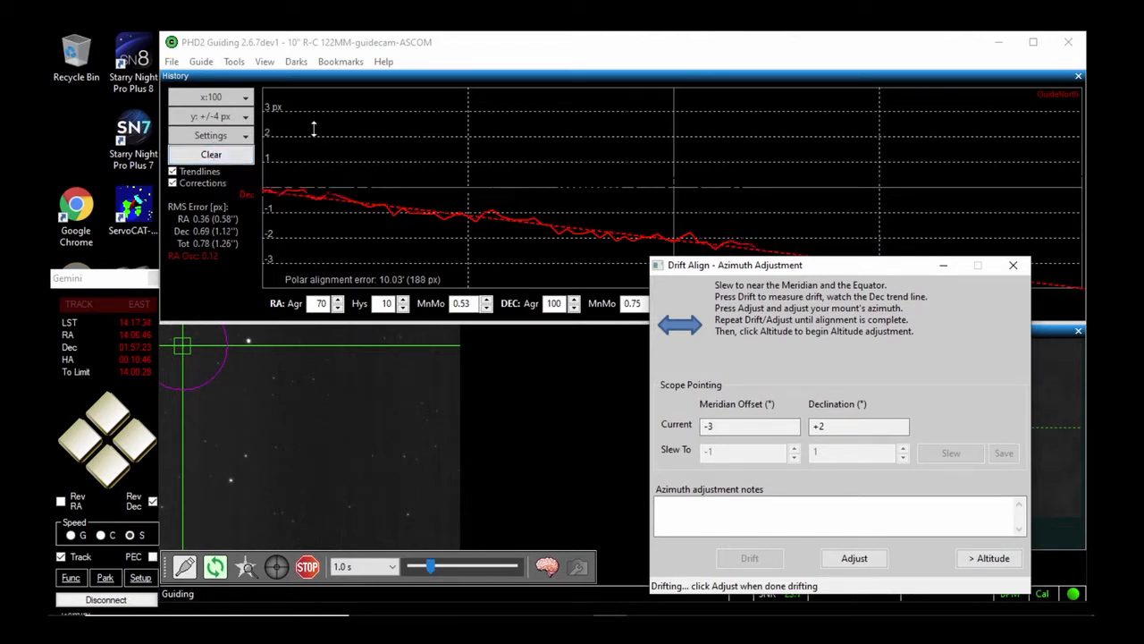
left_click_drag(873, 268, 917, 296)
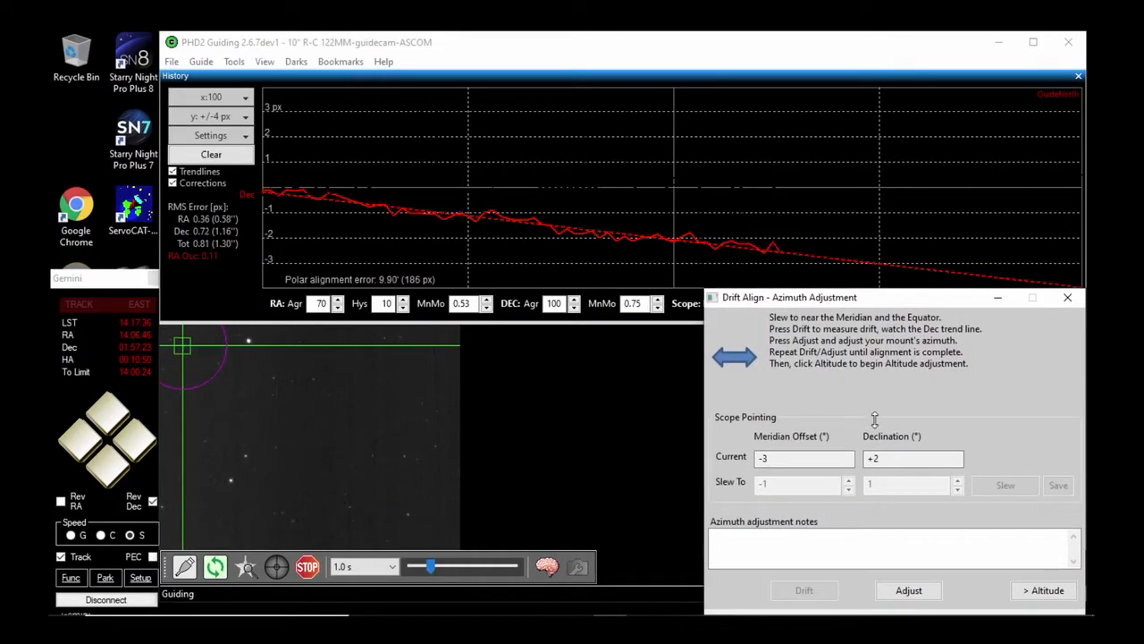
left_click(908, 590)
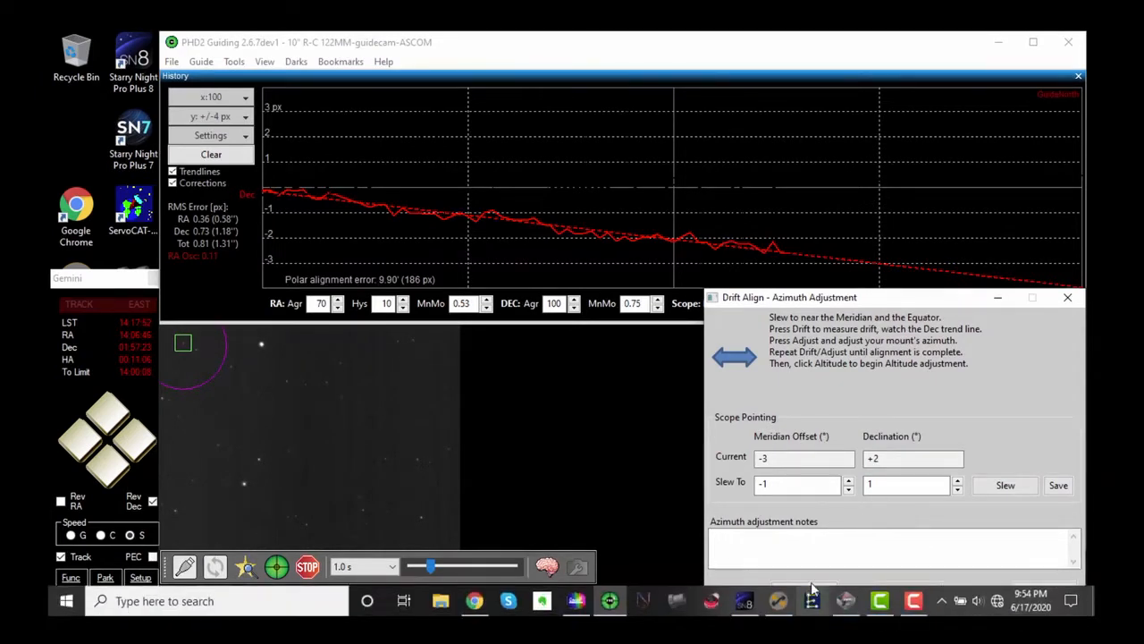
left_click(809, 590)
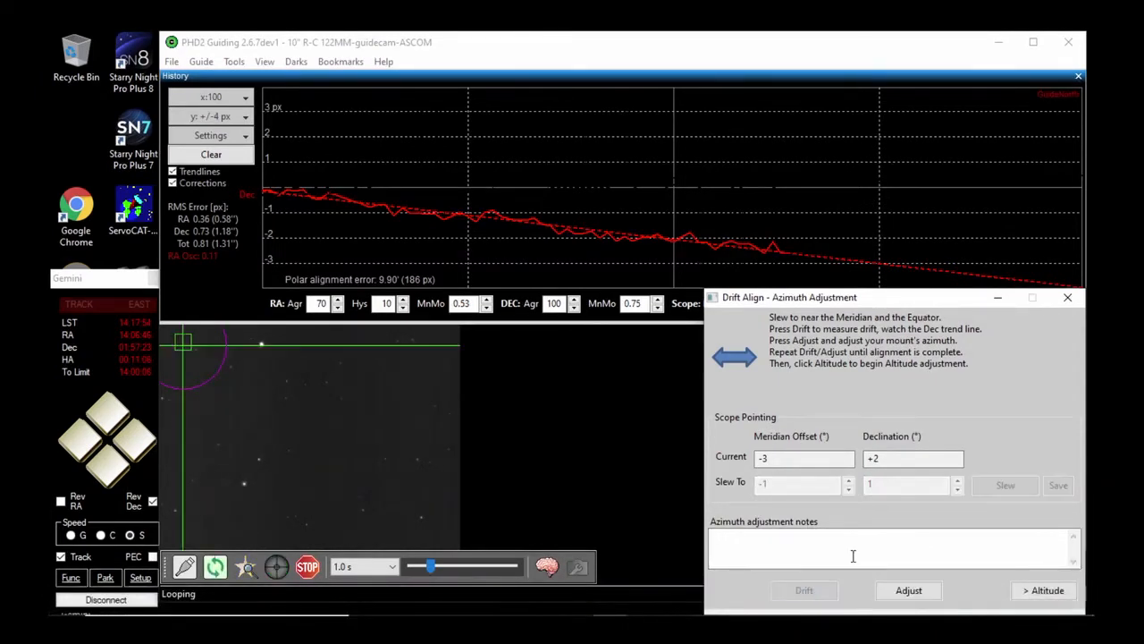
mouse_move(903, 291)
left_mouse_down()
mouse_move(906, 273)
mouse_move(909, 286)
left_mouse_up()
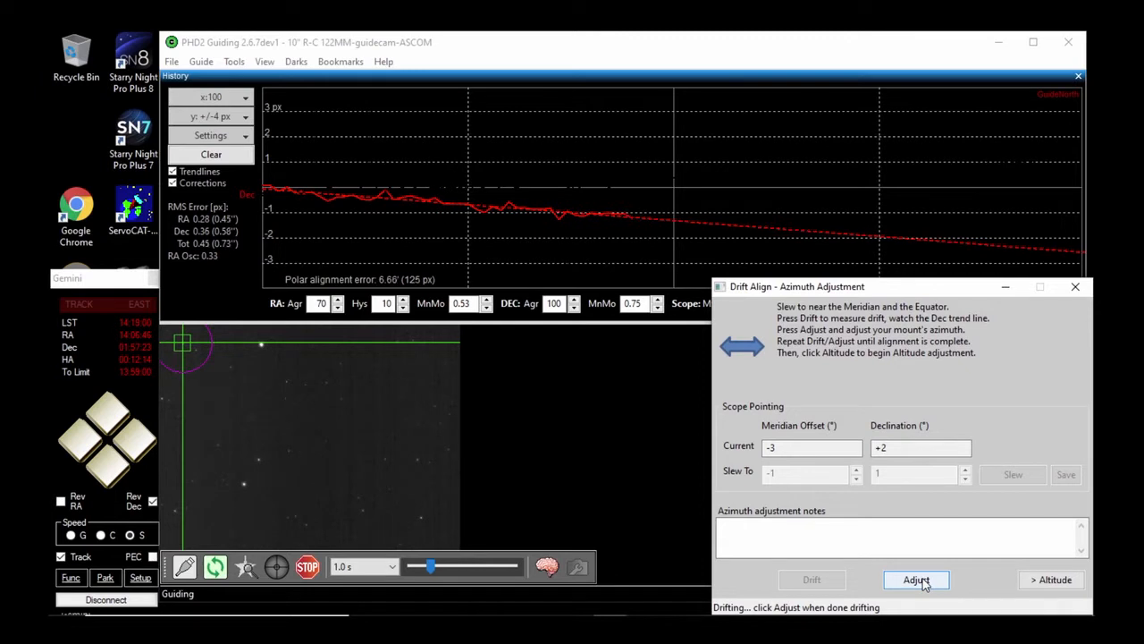
Repeat the azimuth adjustment and drift measurement for four more rounds, letting the Dec trend line develop before each adjustment
left_click(917, 580)
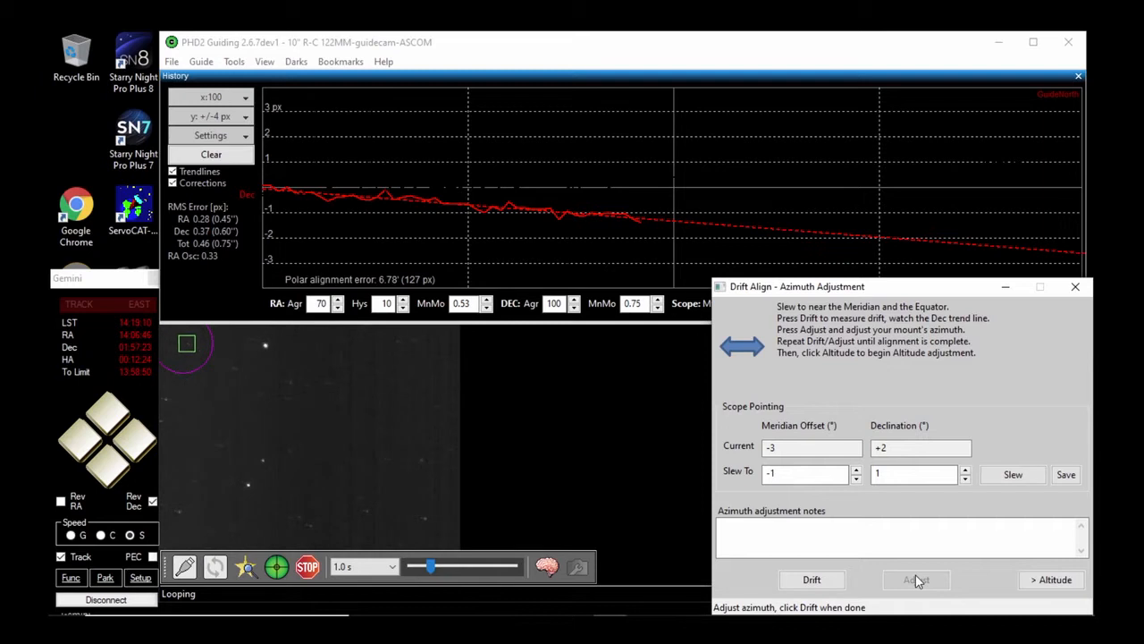
left_click(818, 578)
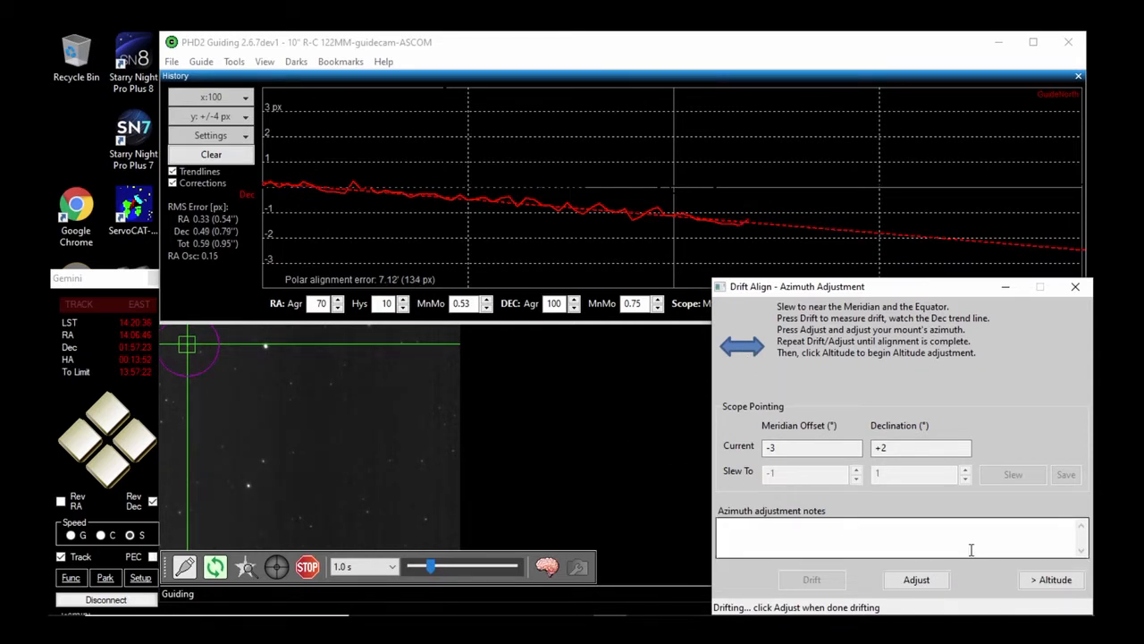
left_click(920, 581)
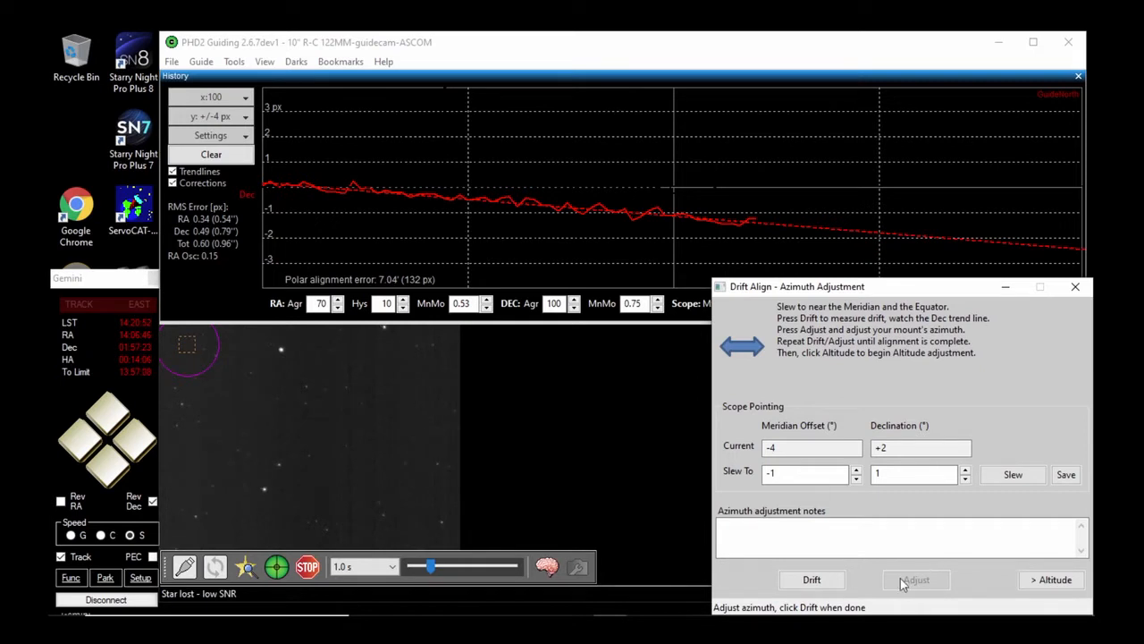
left_click(810, 579)
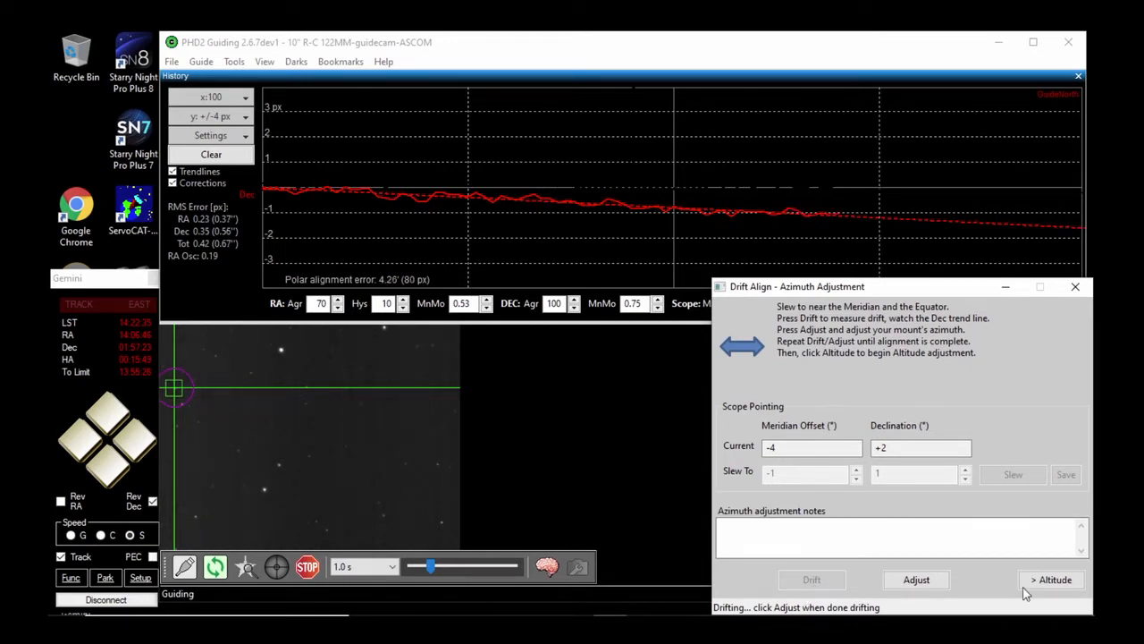
left_click(918, 580)
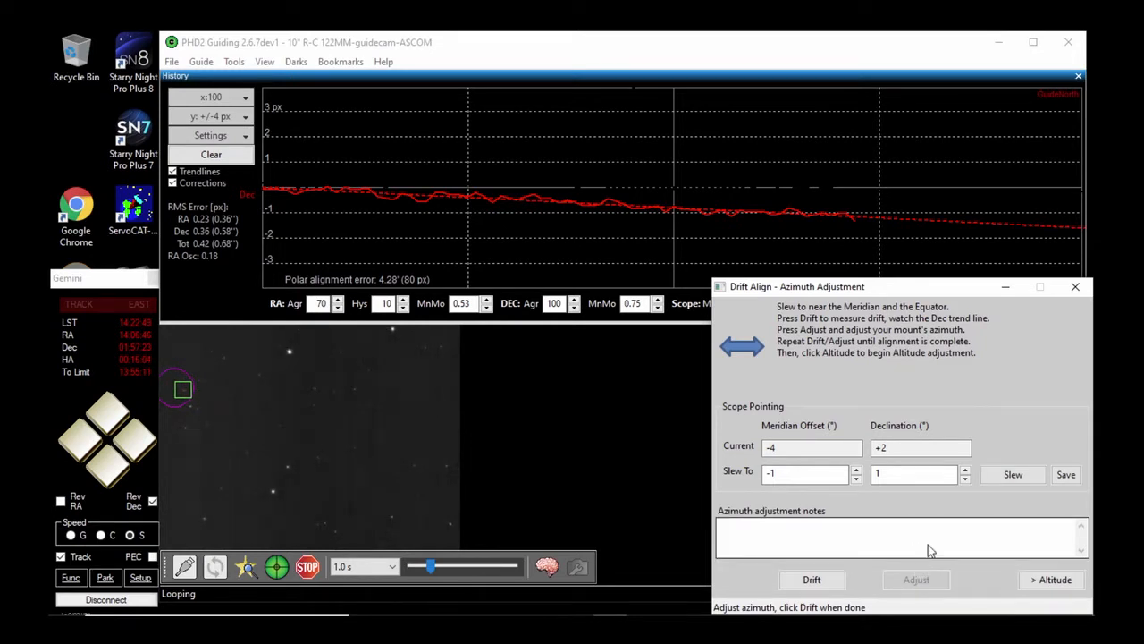
left_click(812, 579)
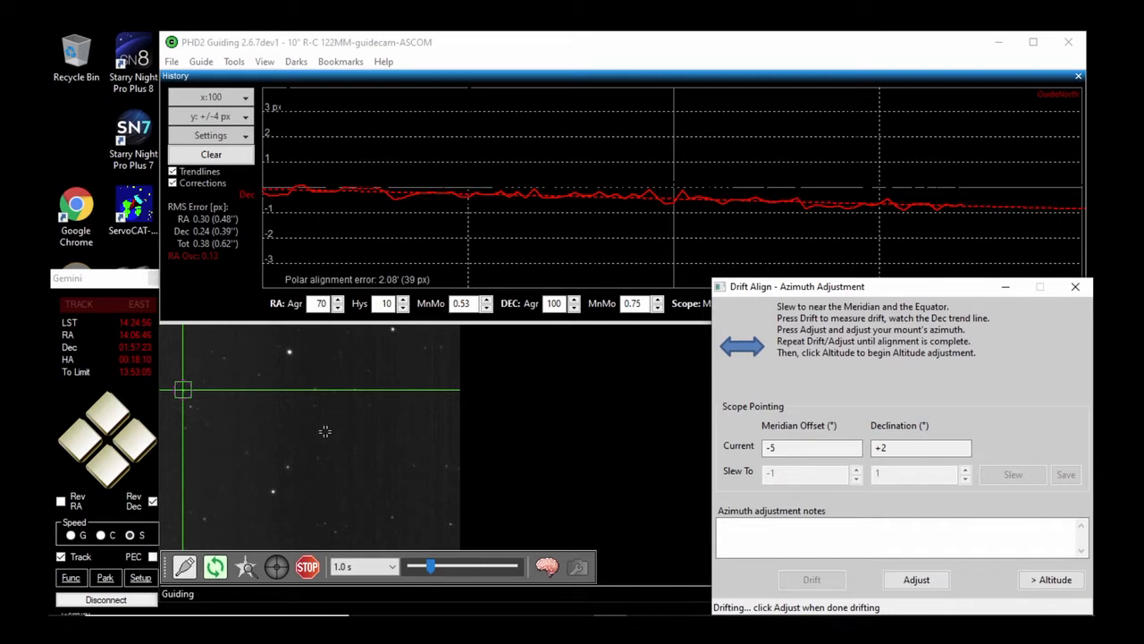
left_click(919, 579)
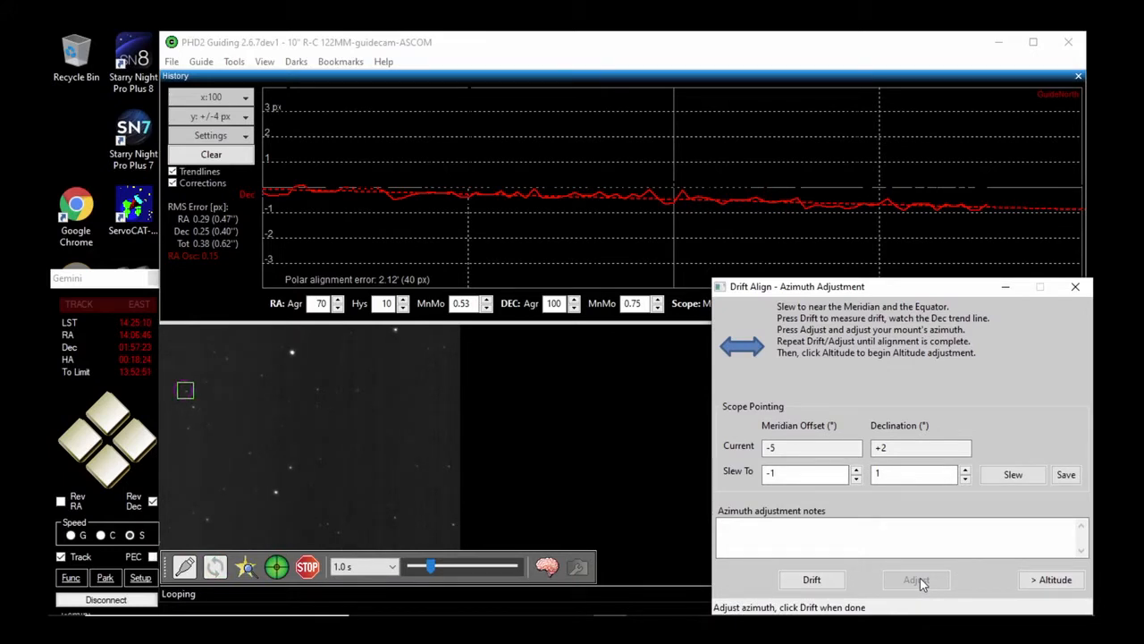
left_click(819, 581)
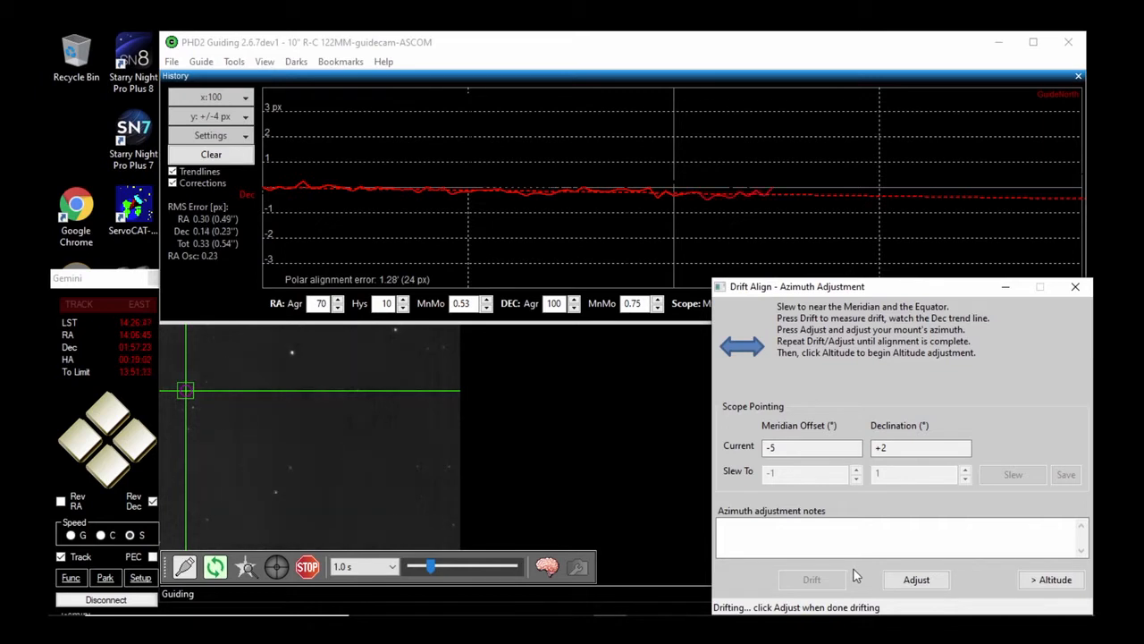
Adjust the azimuth and restart the drift measurement, clear the guiding history graph, and end that measurement
left_click(920, 581)
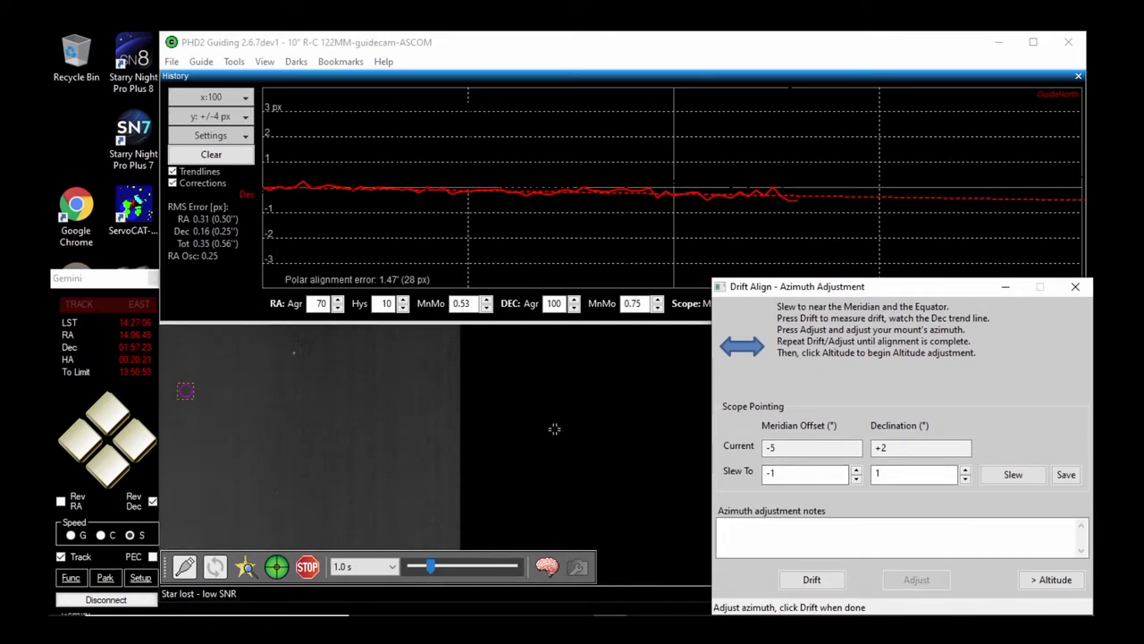
left_click(810, 580)
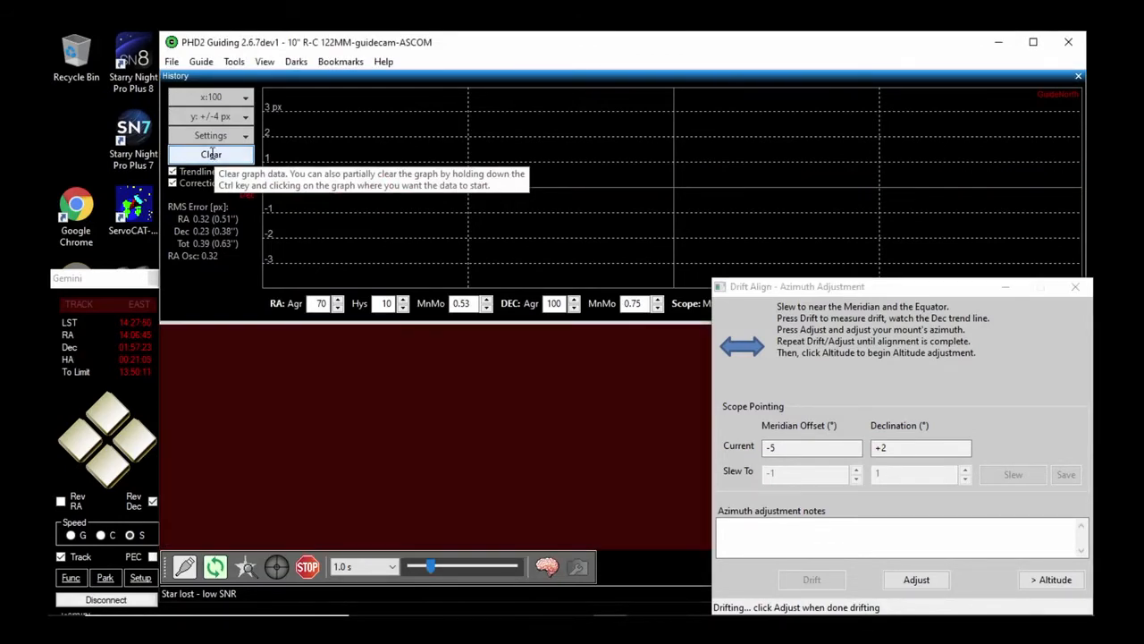
left_click(213, 153)
left_click(919, 581)
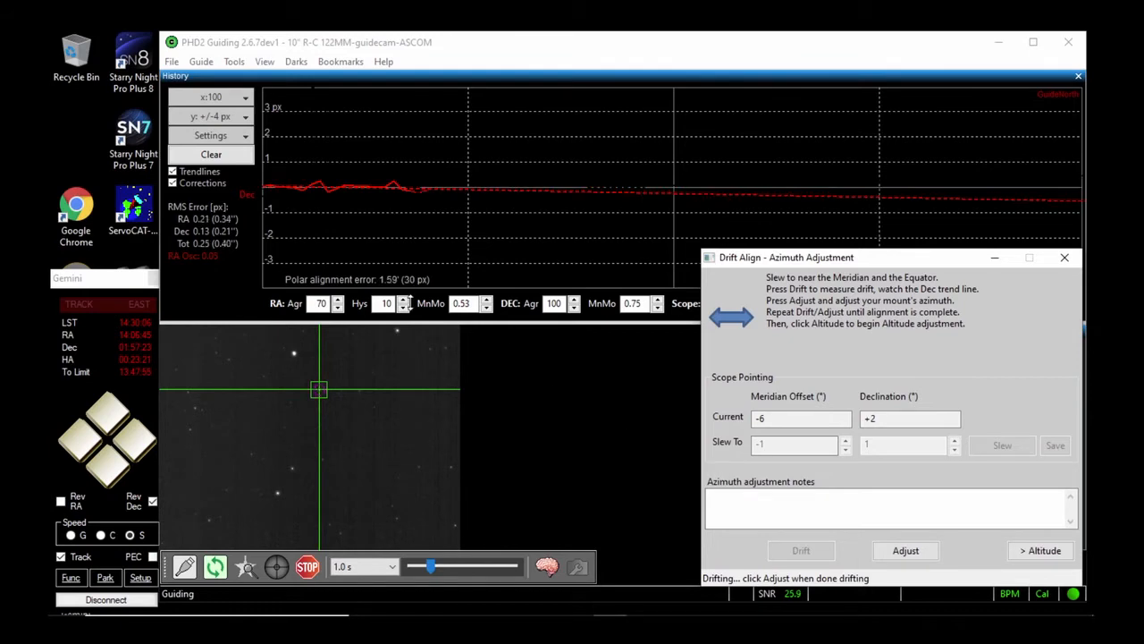
Clear the history graph for a fresh Dec trend, end the drift measurement for an azimuth adjustment, and start measuring again
left_click(210, 154)
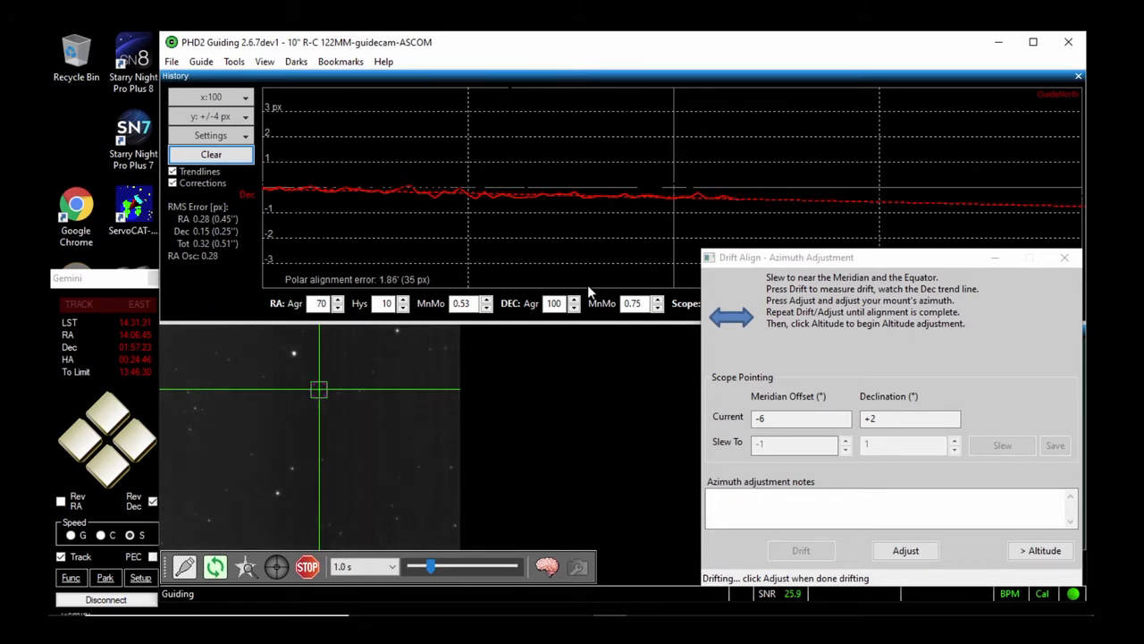
left_click(899, 548)
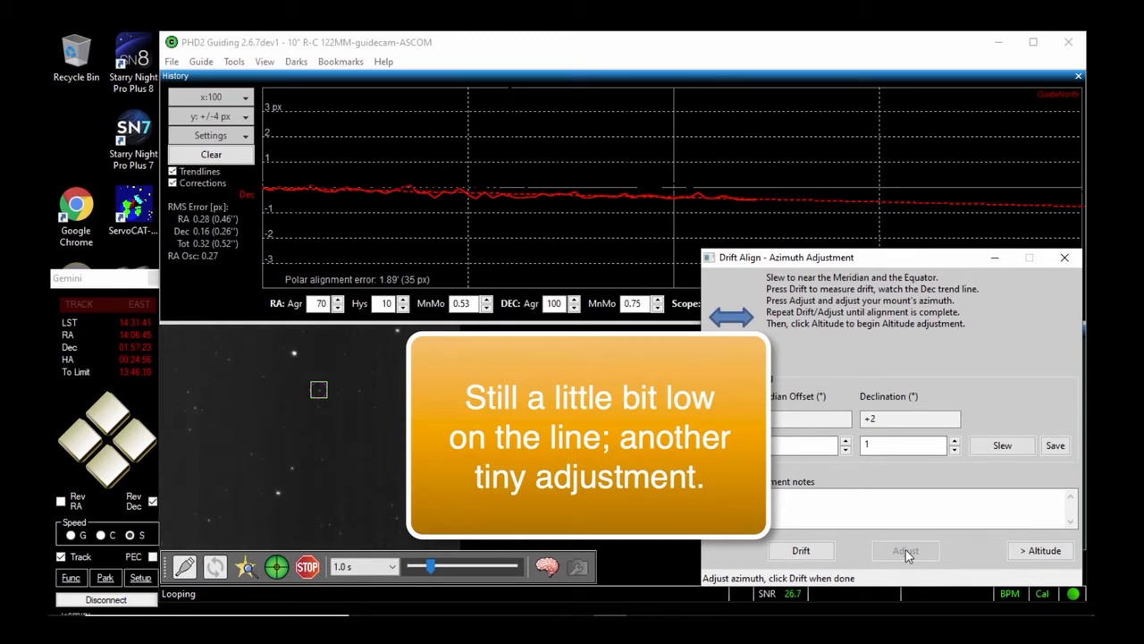
left_click(809, 553)
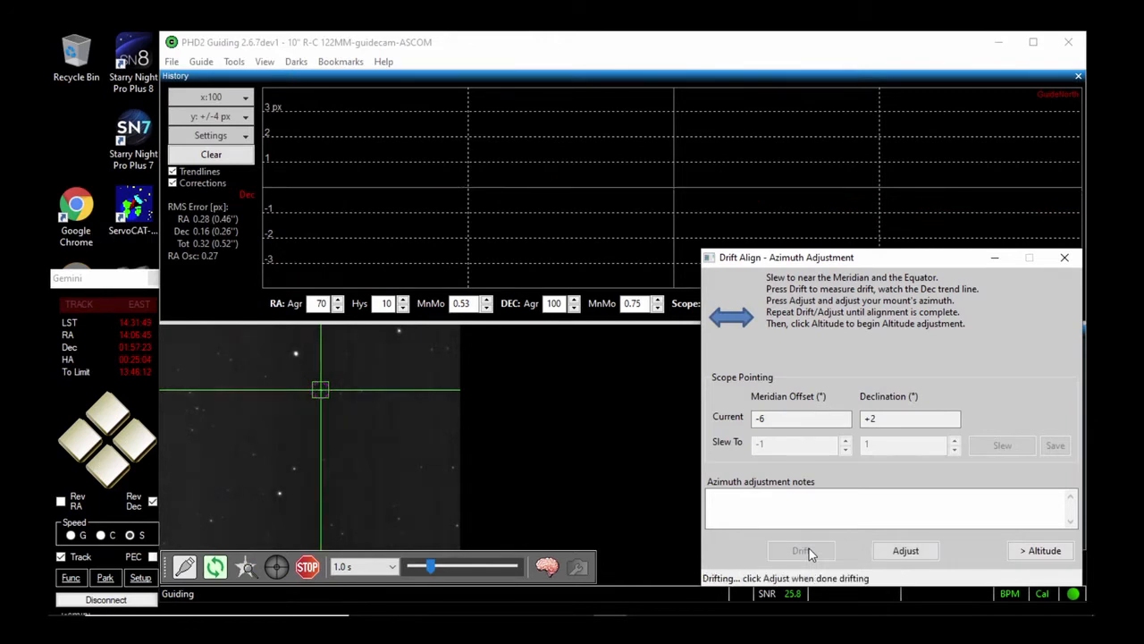
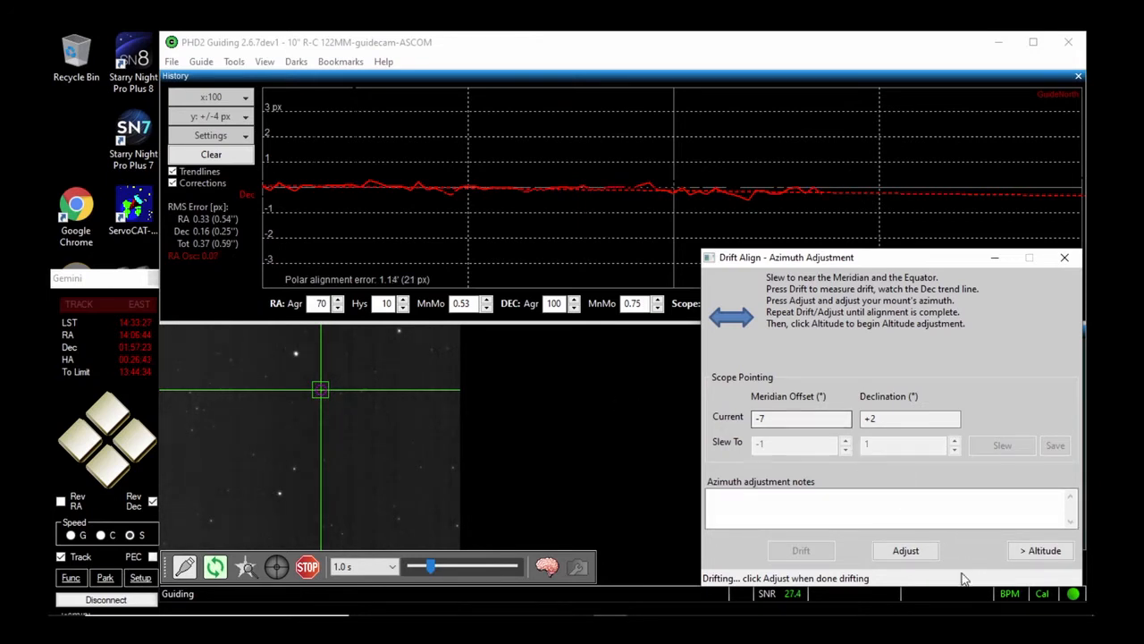
Make another azimuth adjustment, restart the drift measurement, and clear the history graph for a fresh Dec trend
left_click(919, 552)
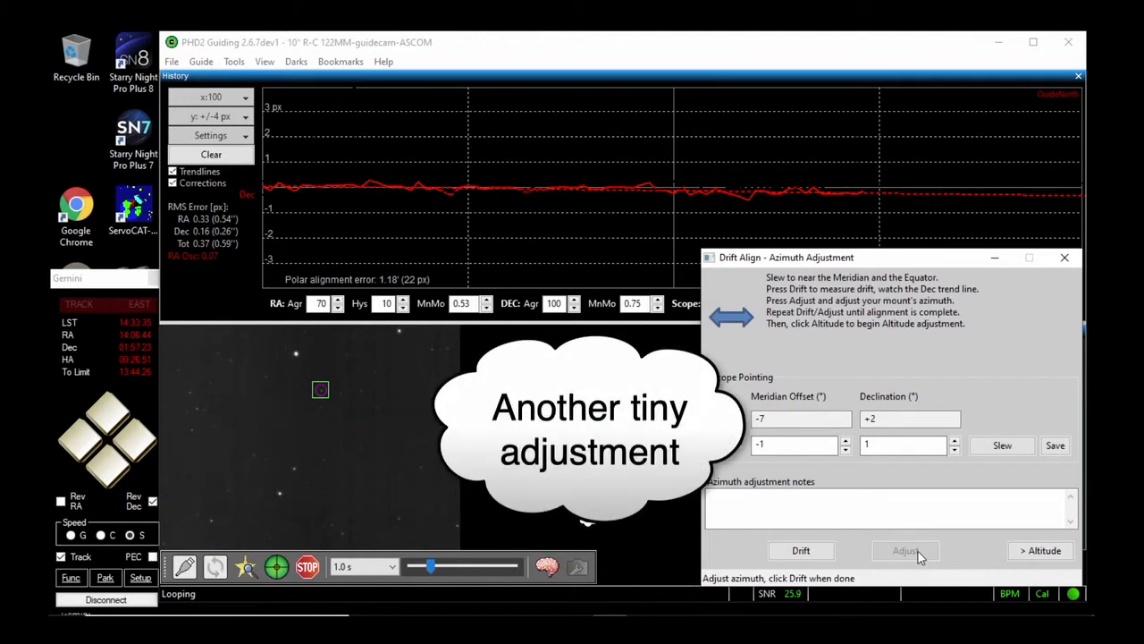
left_click(801, 550)
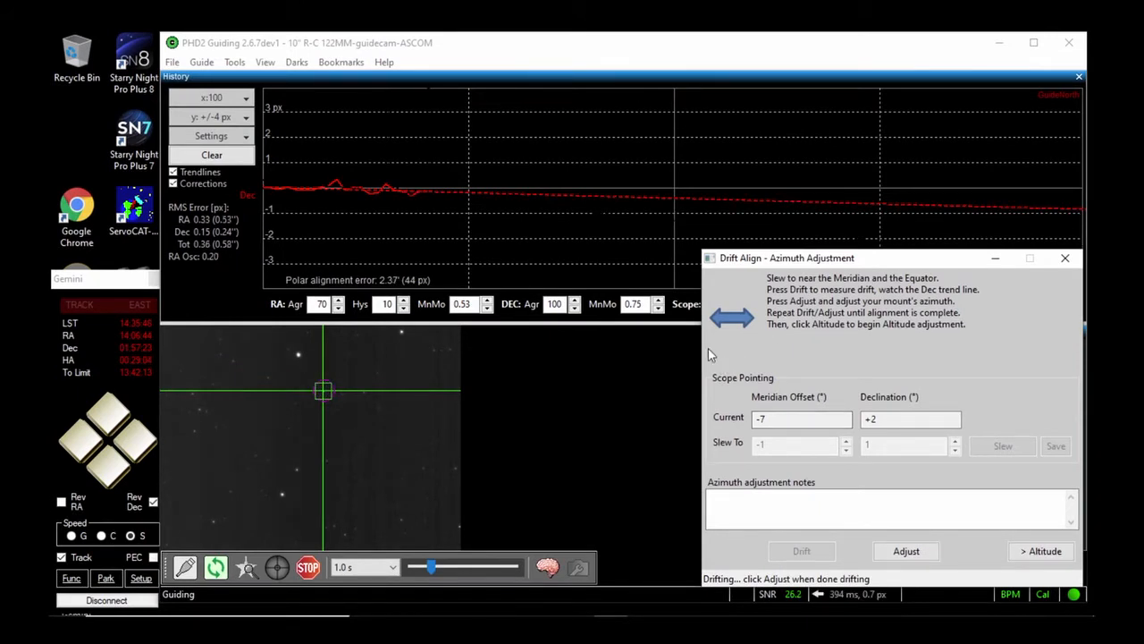
left_click(221, 155)
left_click(767, 418)
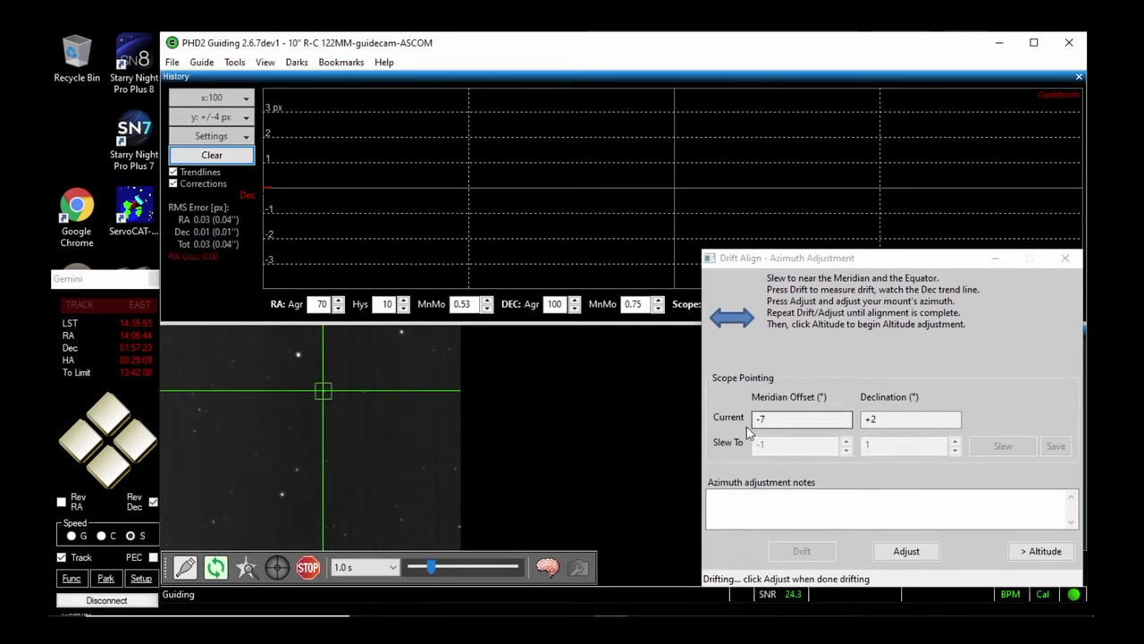
Switch to the Starry Night sky chart and slew the mount in RA until the telescope marker is near the meridian, returning to PHD2
mouse_move(778, 615)
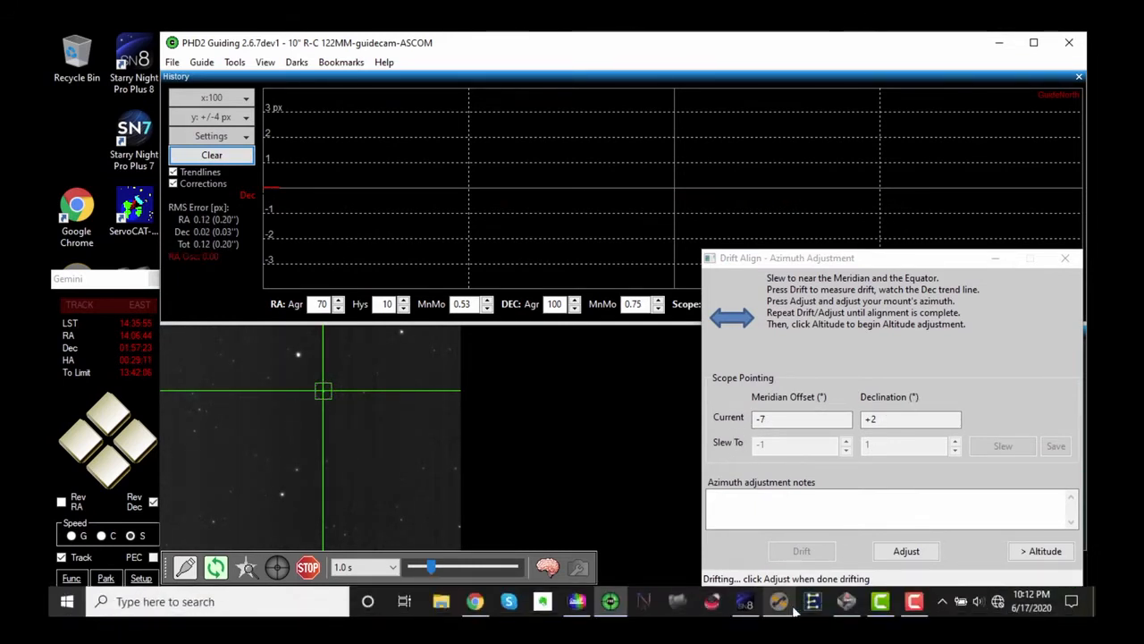
left_click(746, 601)
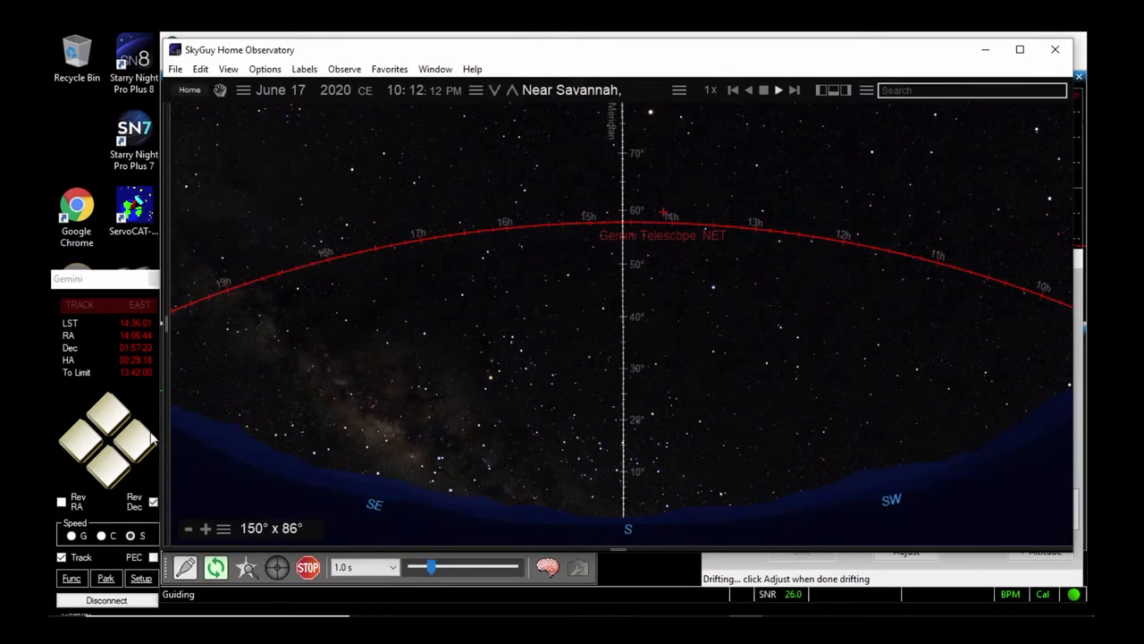
left_click(81, 436)
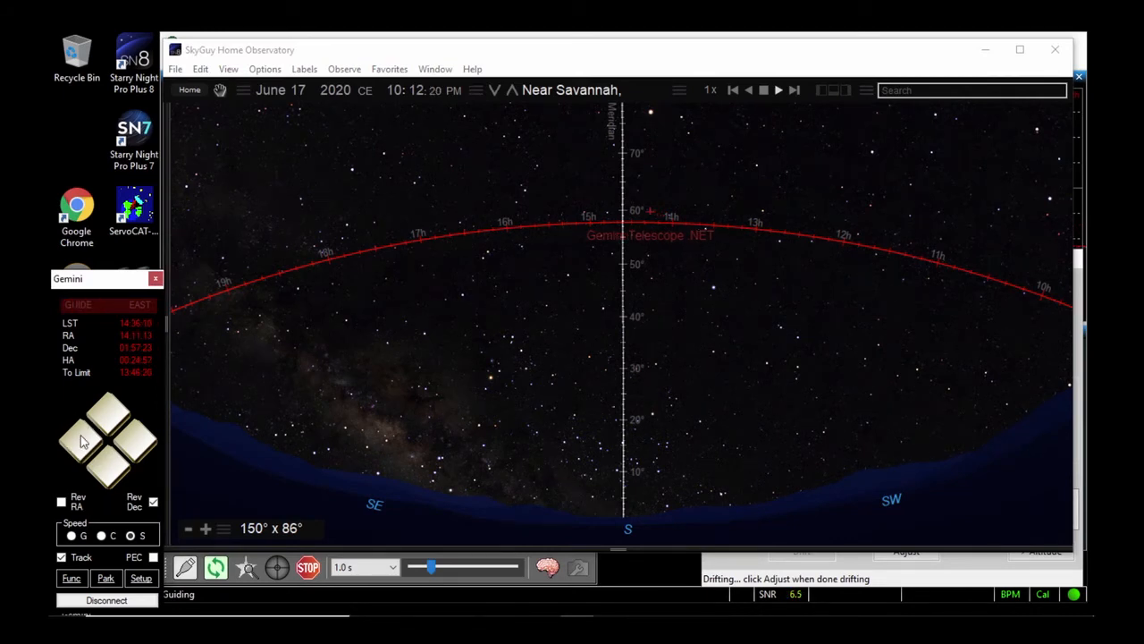
left_click(81, 434)
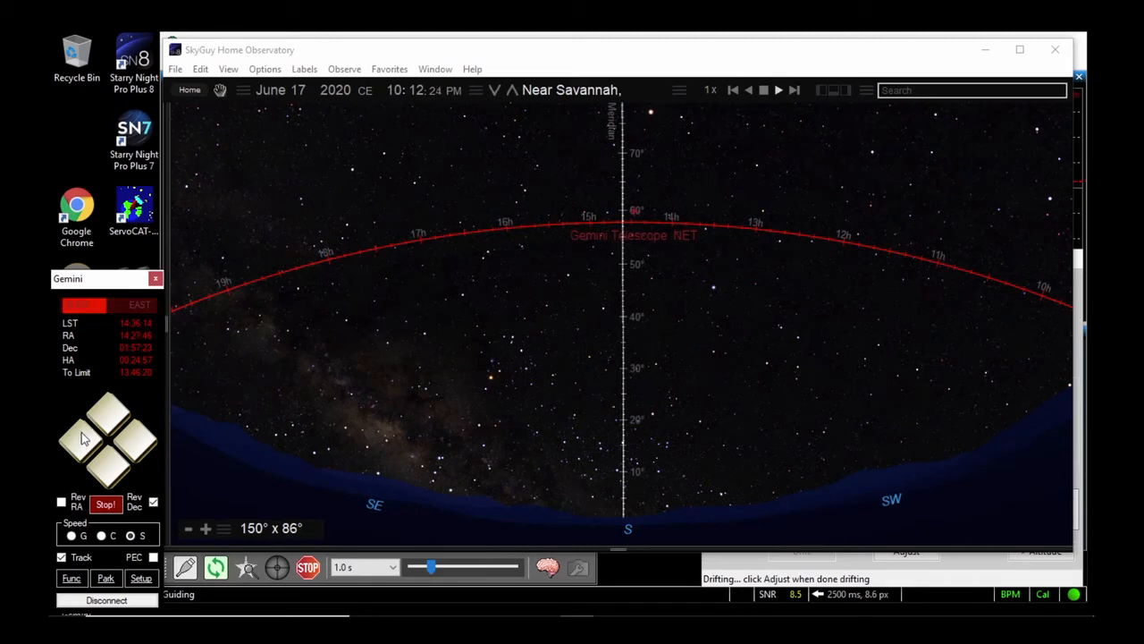
left_click(652, 568)
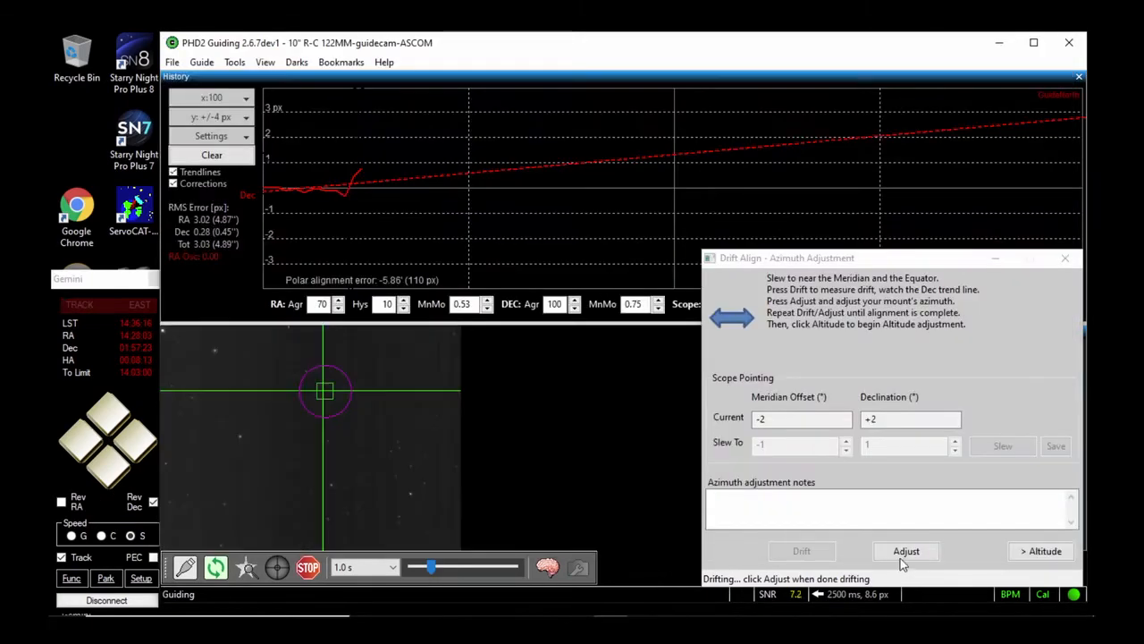
End the drift measurement, clear the history graph, and start measuring drift again on a new guide star near the centre of the camera view
left_click(903, 558)
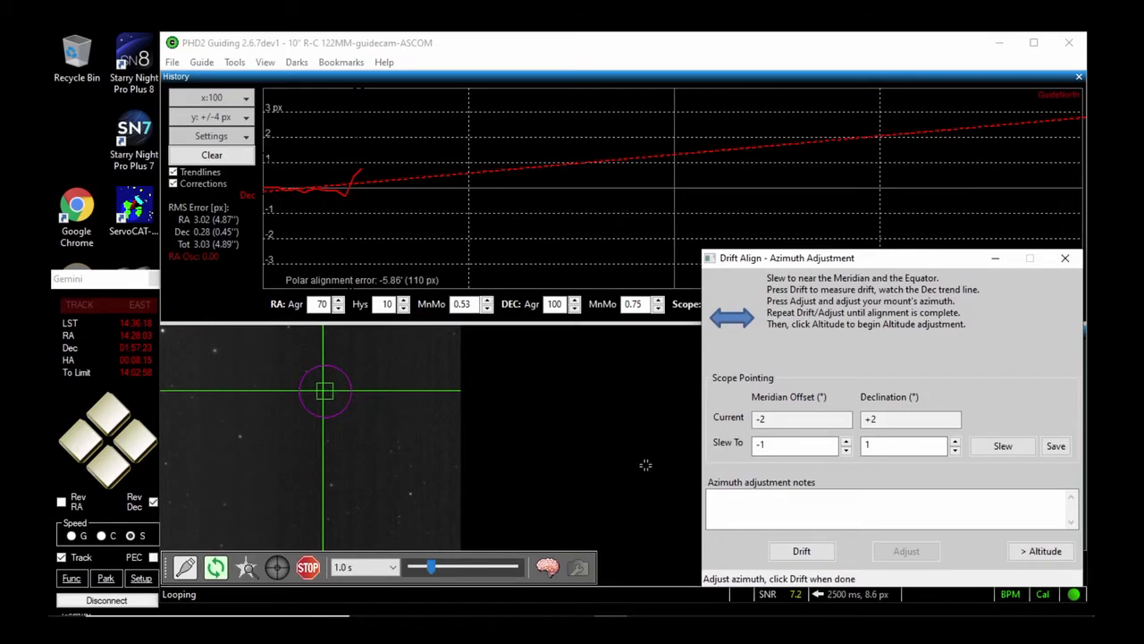
left_click(212, 155)
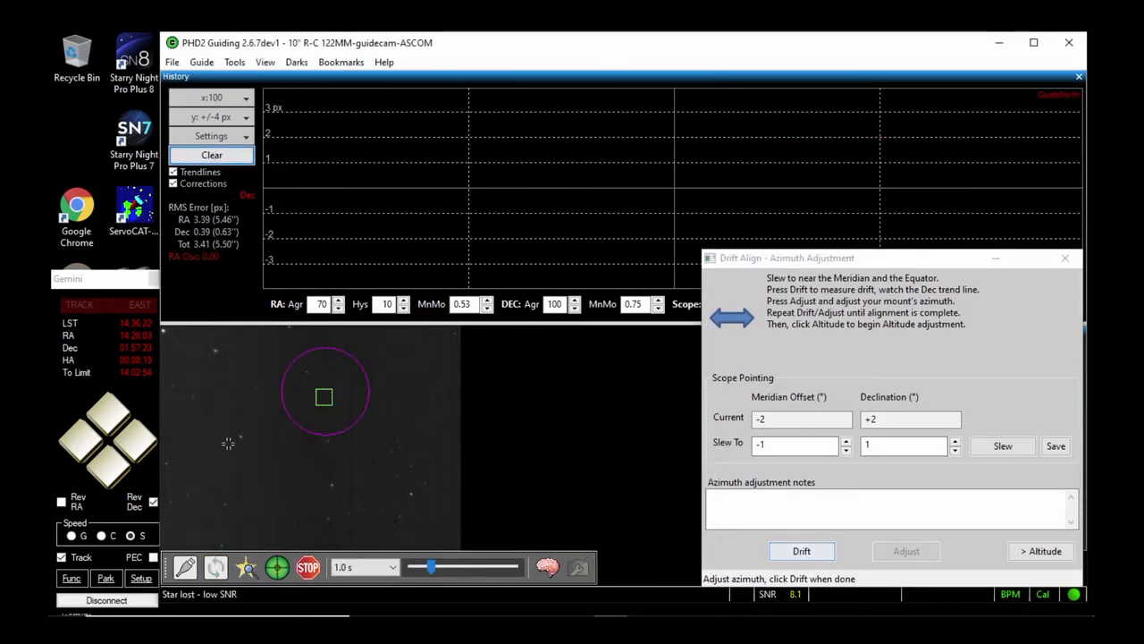
left_click(329, 440)
left_click_drag(849, 259, 746, 257)
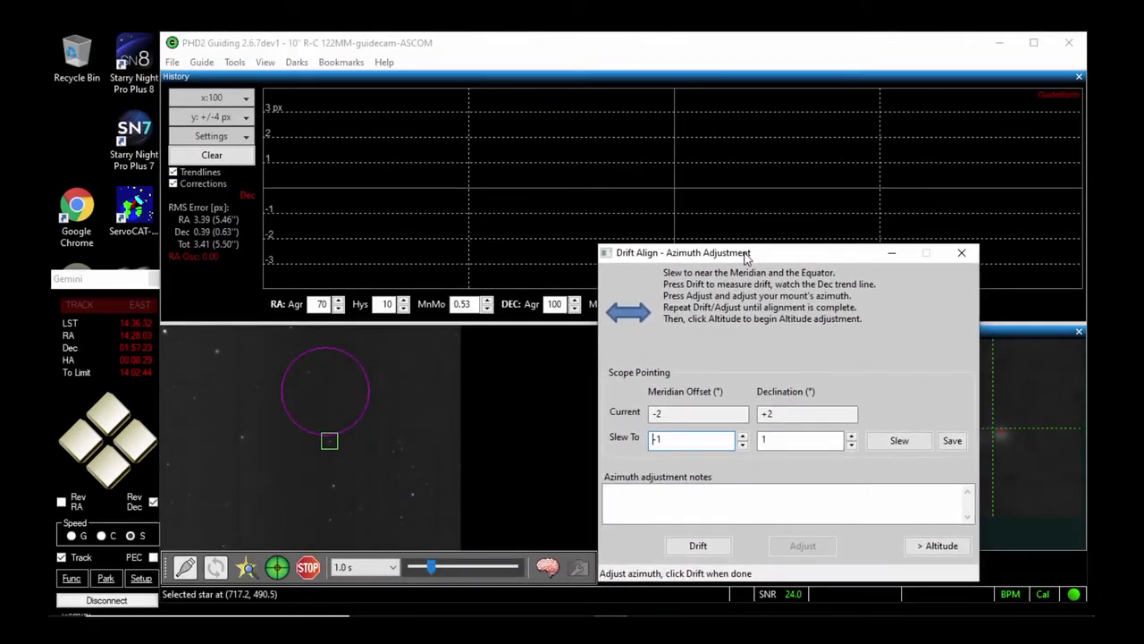
left_click(699, 549)
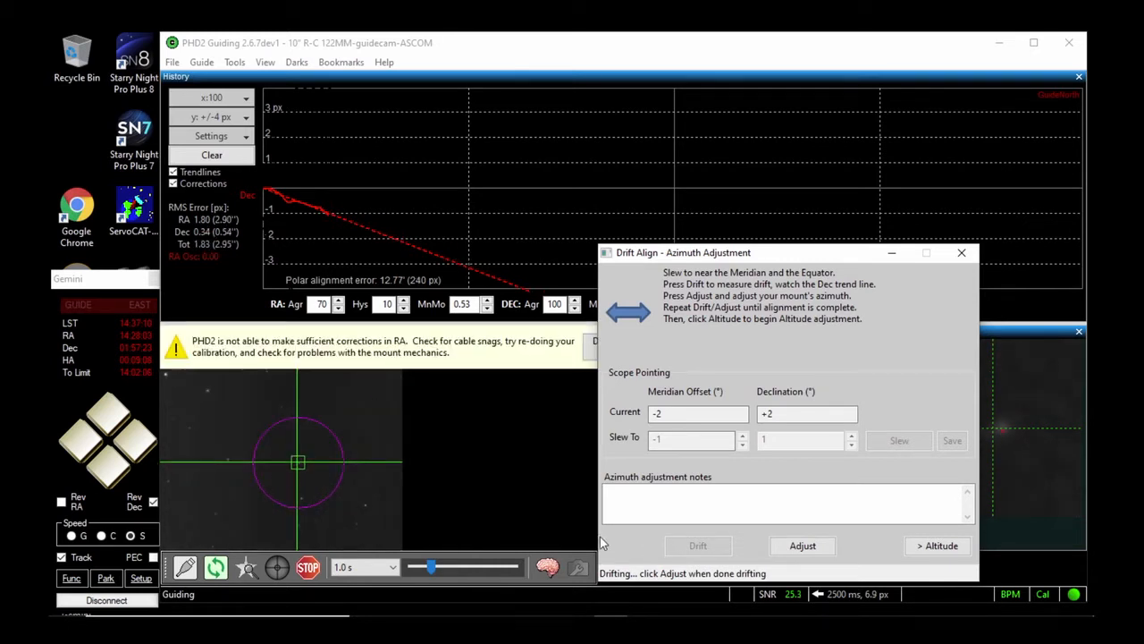
Dismiss the insufficient RA corrections warning, moving the Drift Align window aside to reach it and back again
left_click(547, 361)
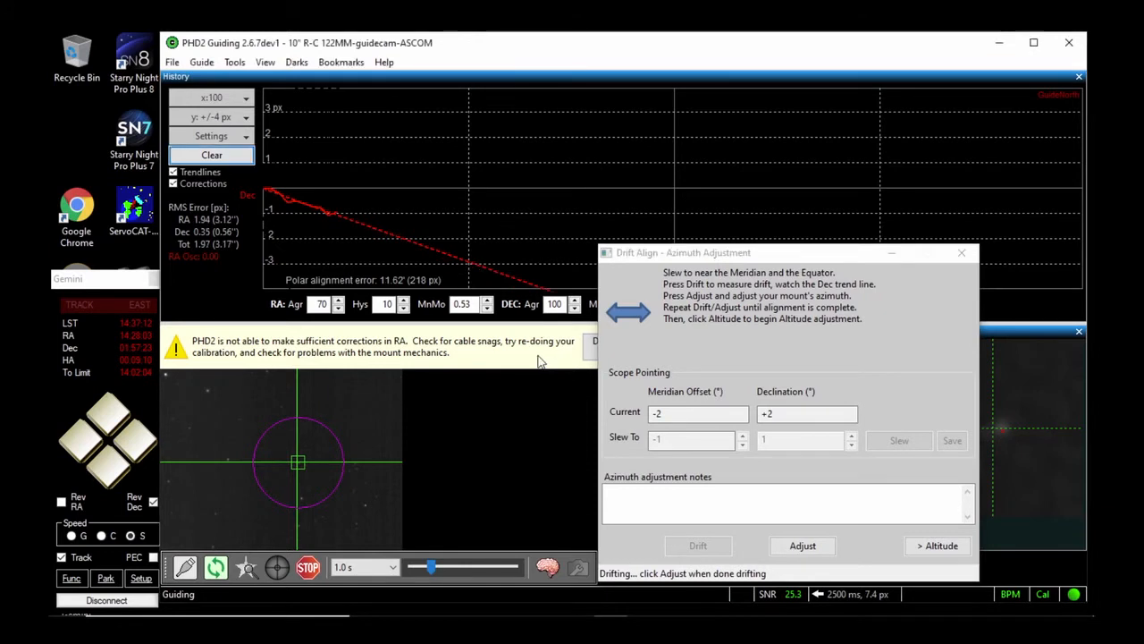
left_click_drag(694, 253, 866, 246)
left_click(692, 348)
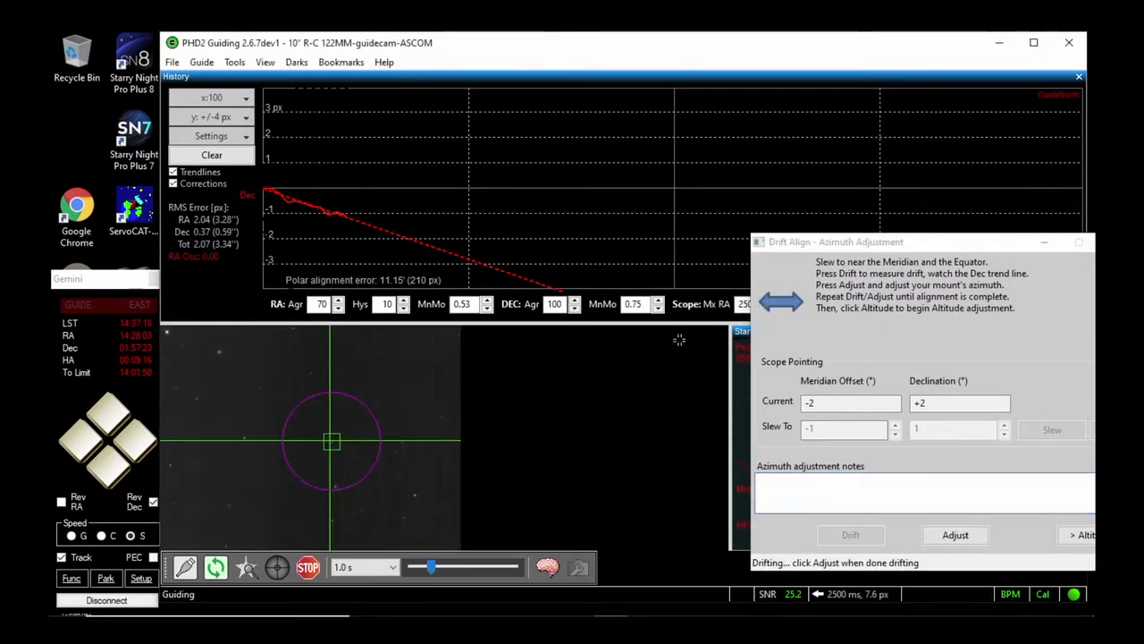
left_click_drag(852, 242, 632, 255)
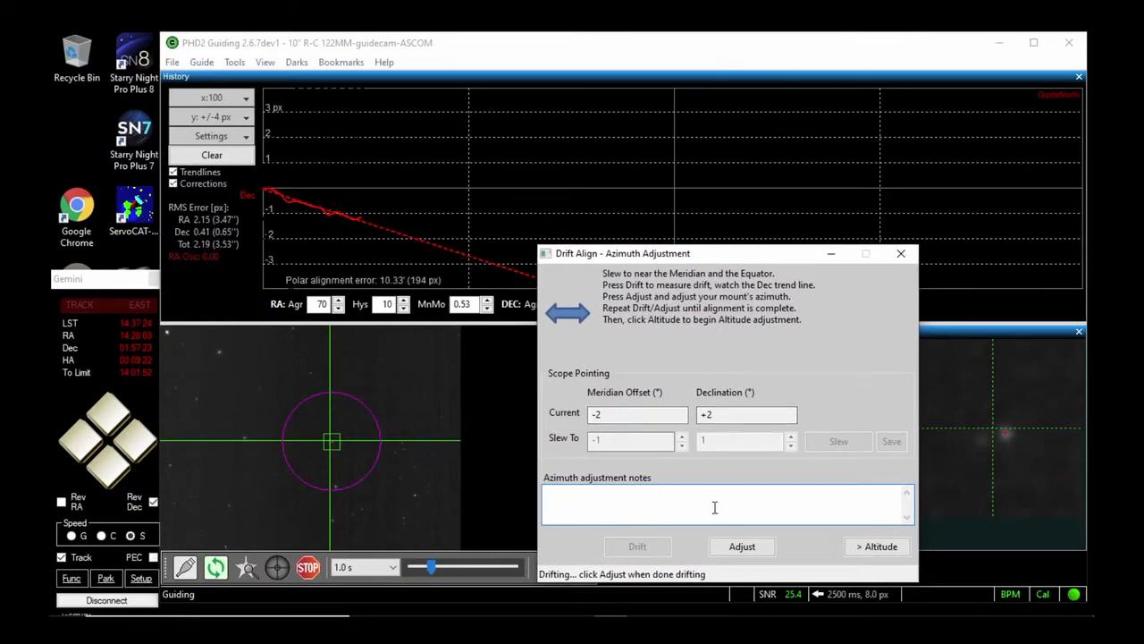
Carry out two azimuth adjust-and-drift rounds on the new star, letting the Dec trend line develop before the second adjustment
left_click(736, 545)
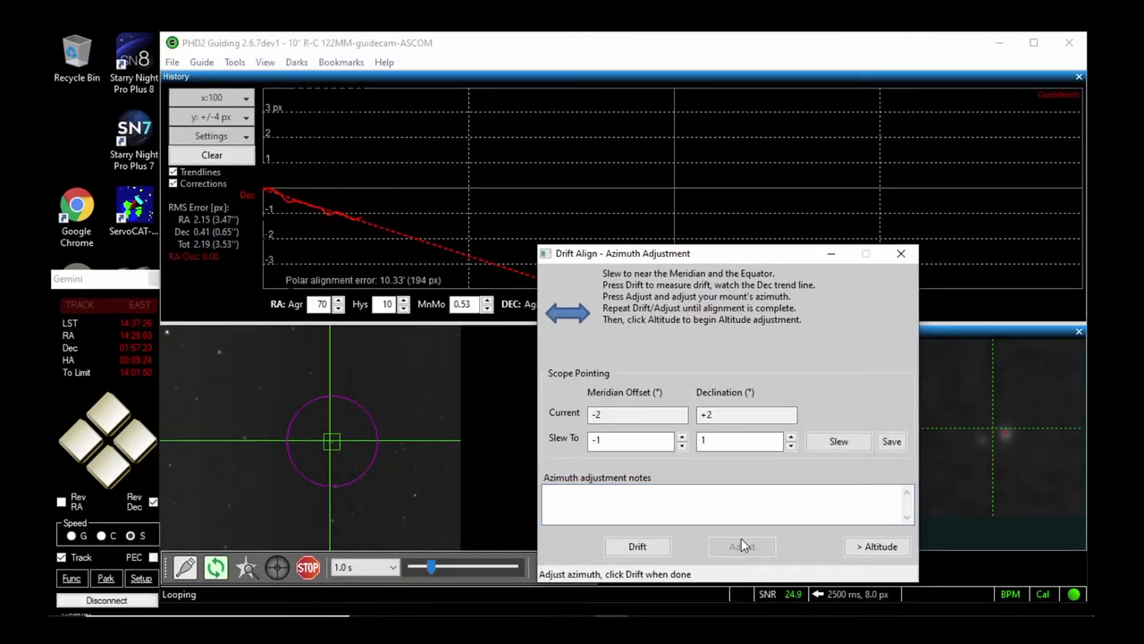
left_click(644, 543)
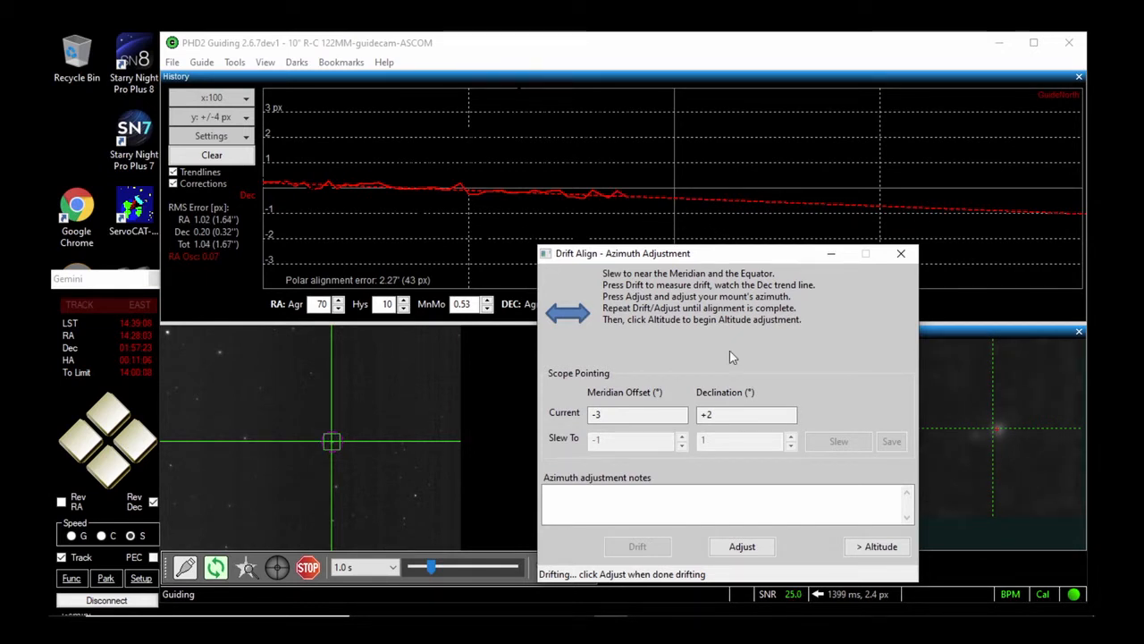
left_click(742, 546)
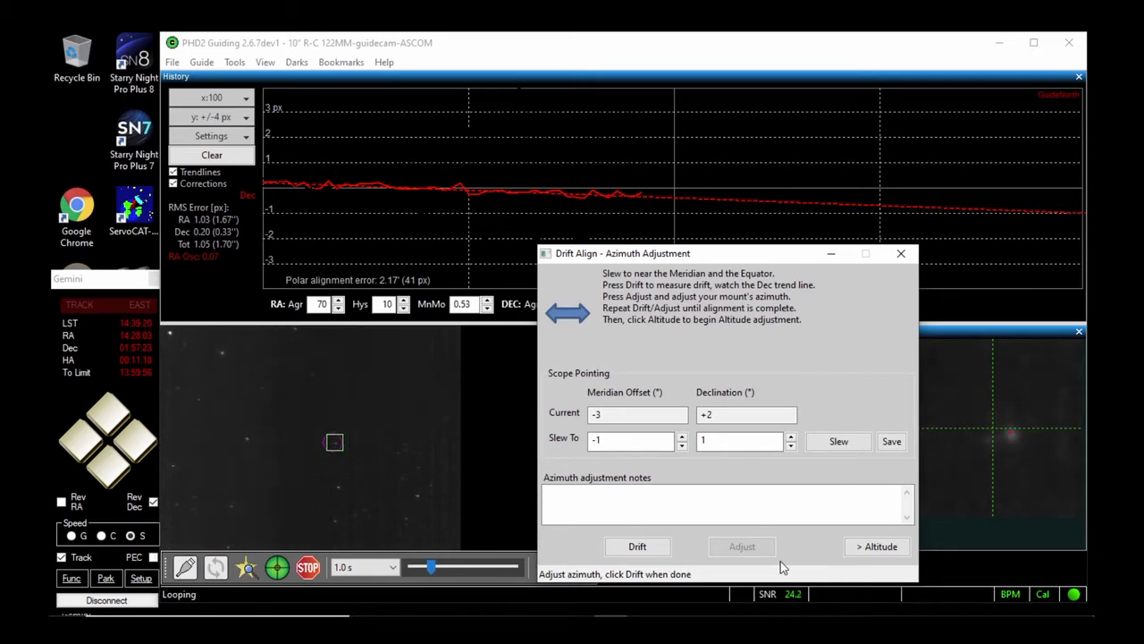
left_click(645, 547)
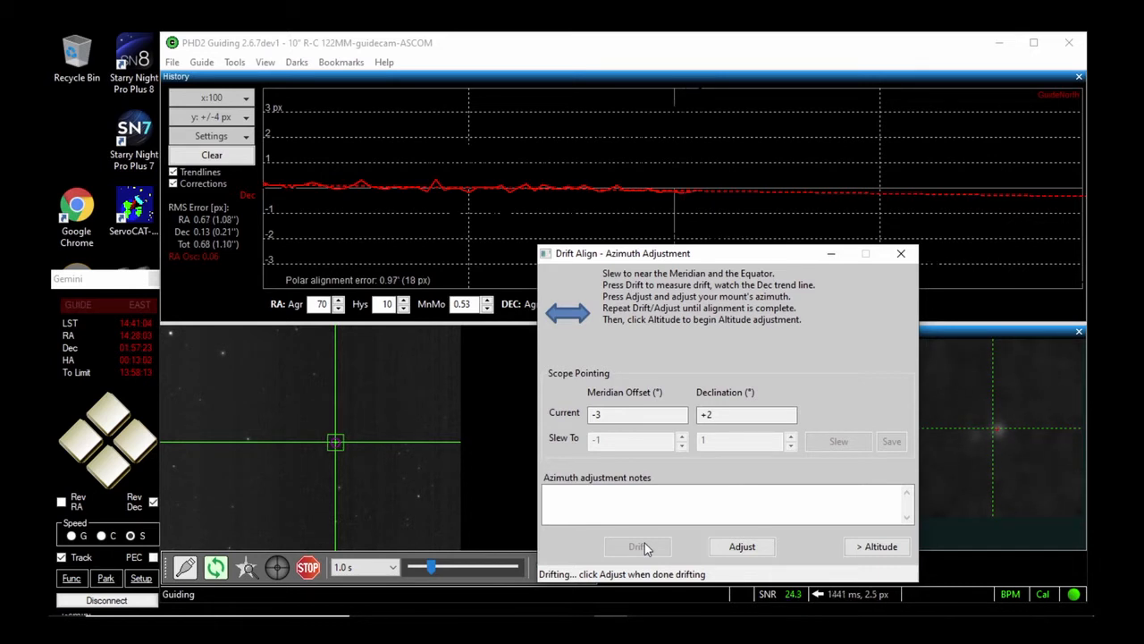
Repeat the azimuth adjustment and drift measurement for two more rounds, clearing the history graph early in the first one
left_click(749, 547)
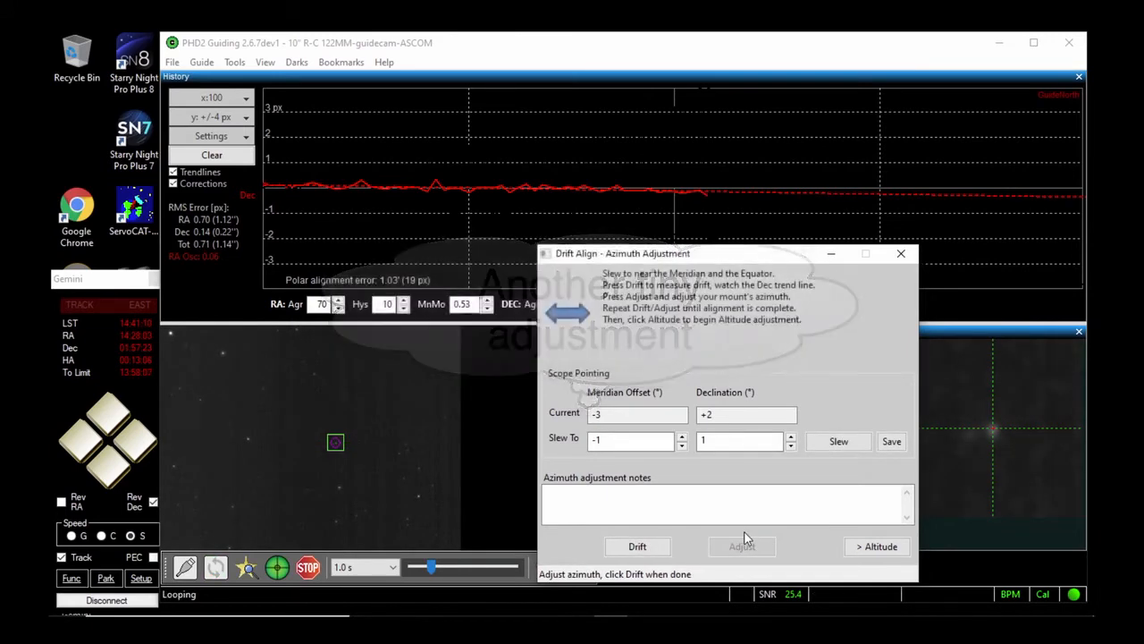
left_click(638, 547)
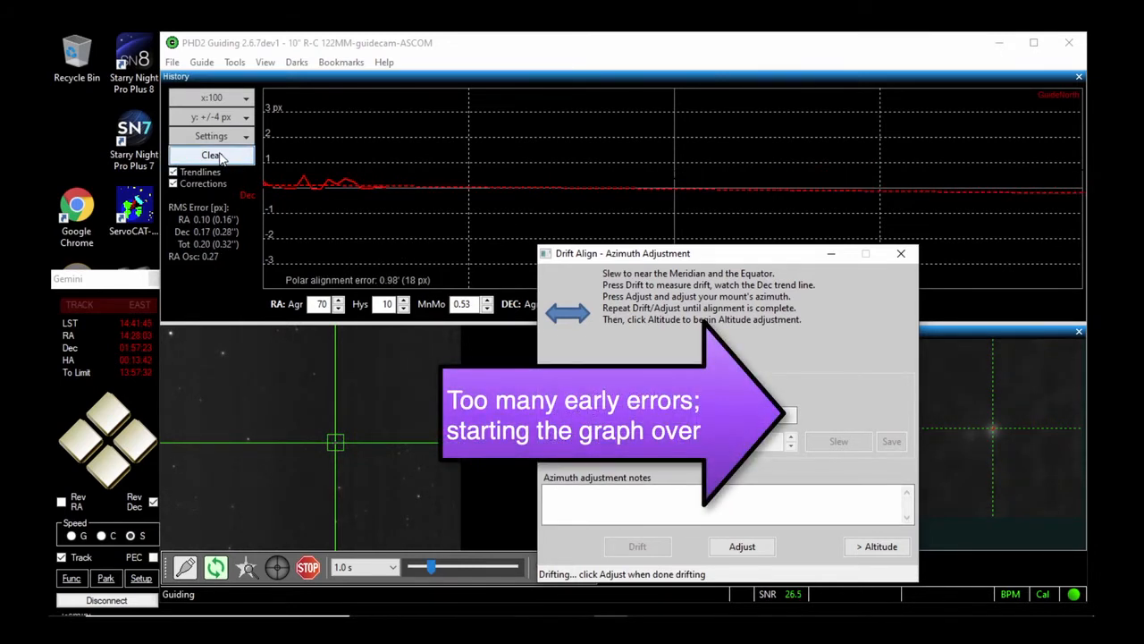
left_click(217, 155)
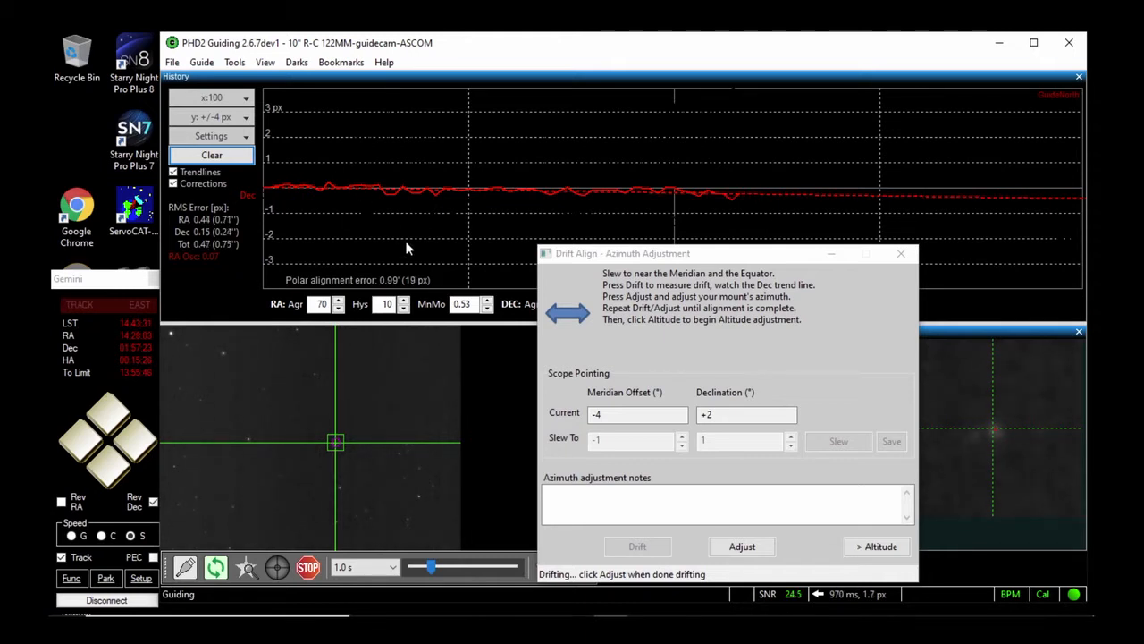
left_click(741, 547)
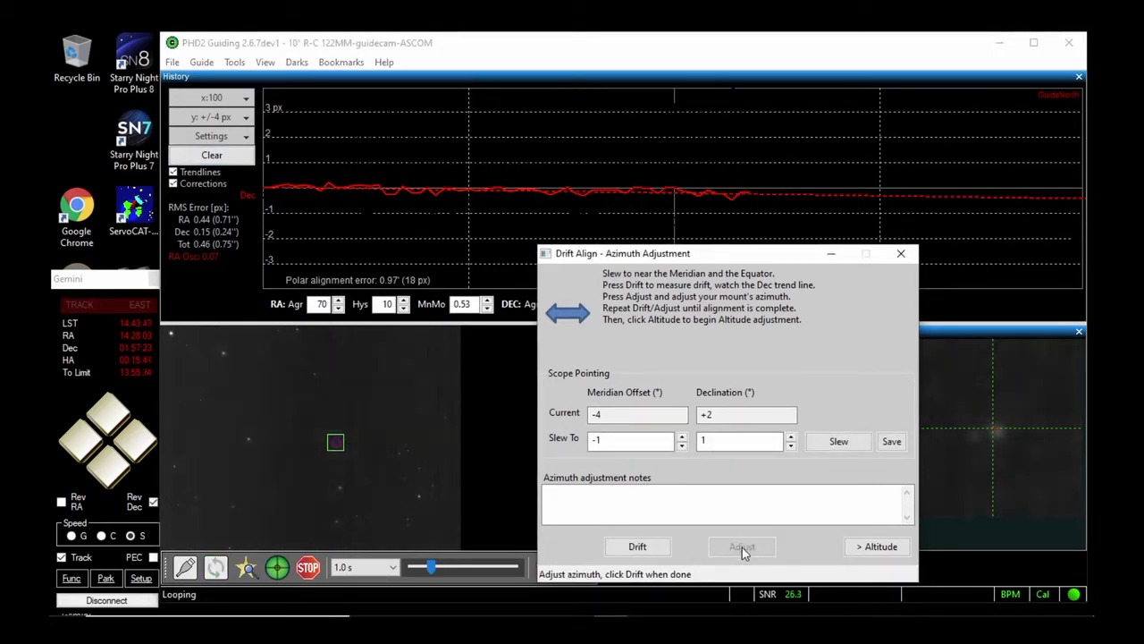
left_click(638, 549)
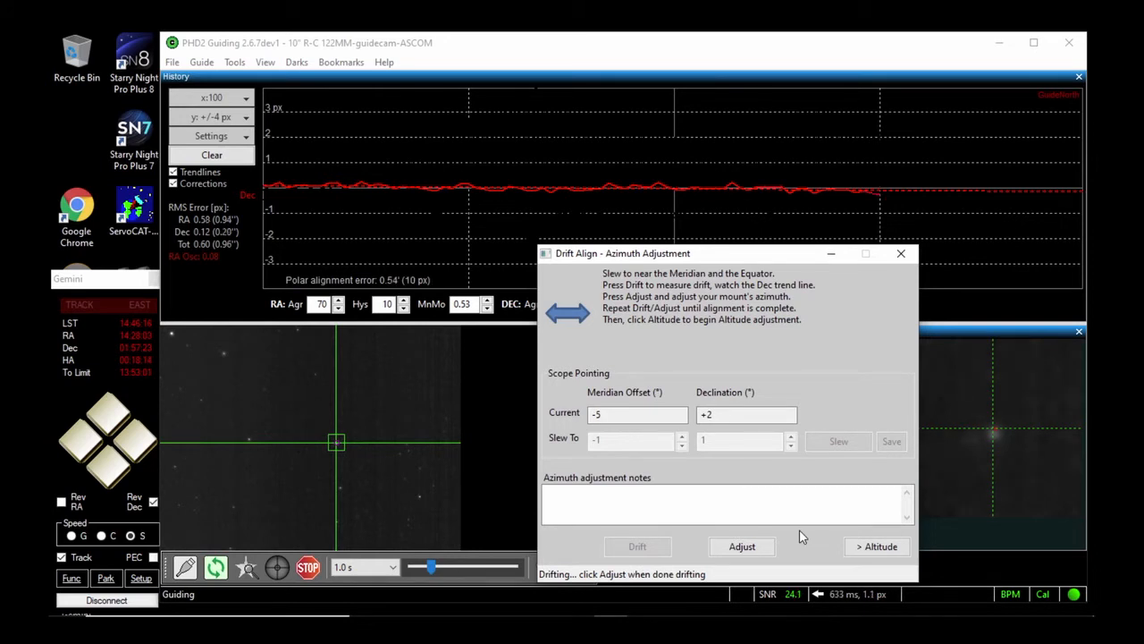
End the drift measurement for an azimuth adjustment and set the camera exposure to 3.0 s
left_click(743, 548)
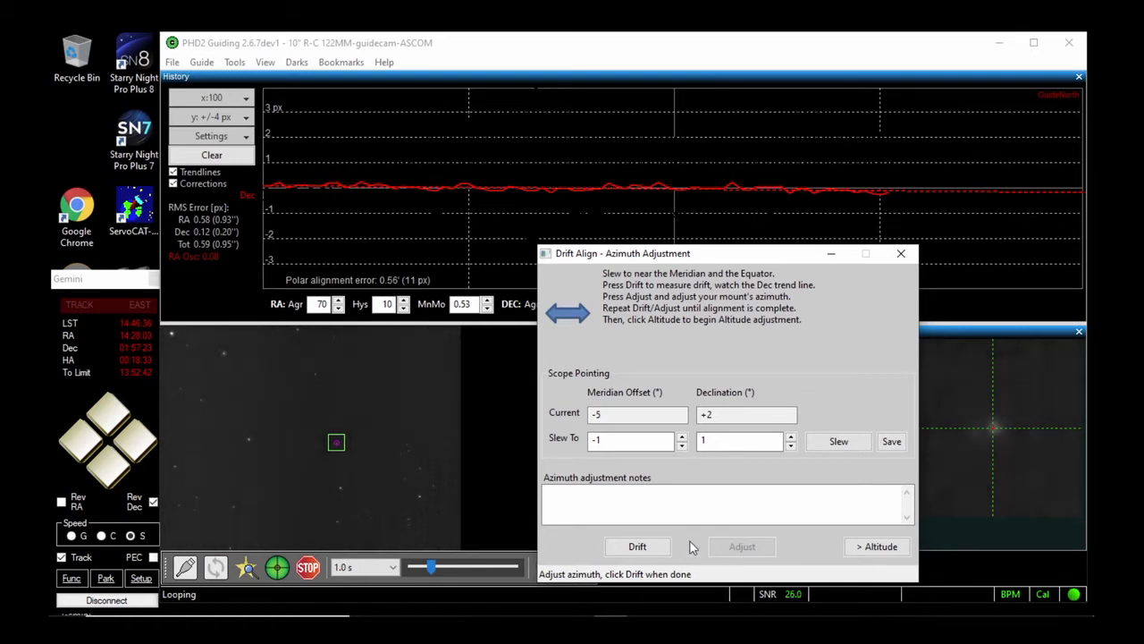
left_click(390, 570)
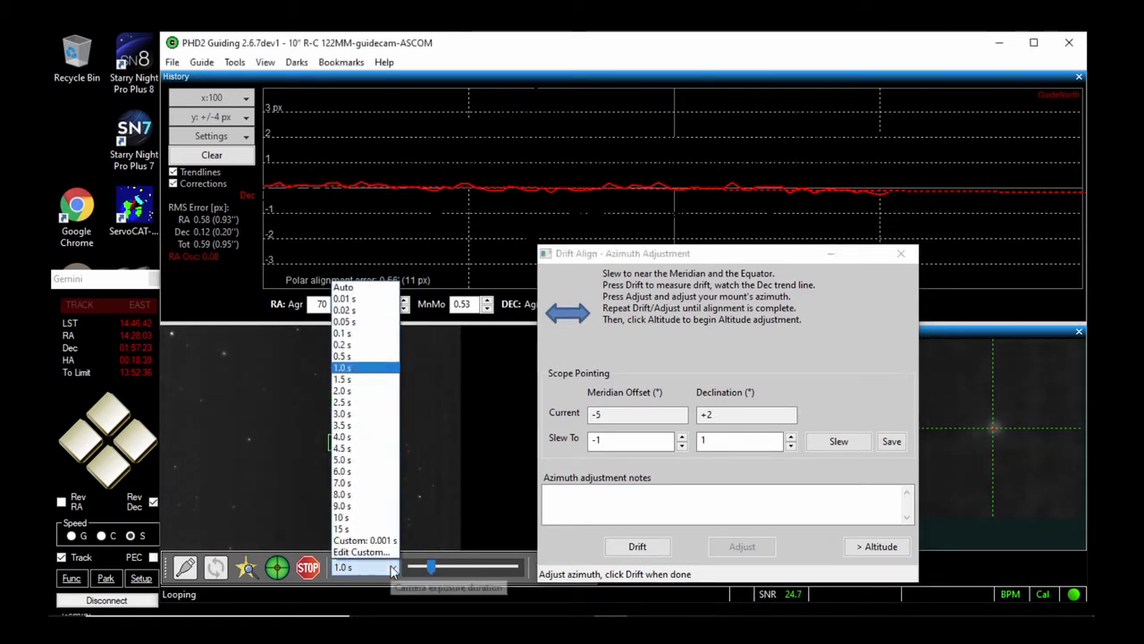
left_click(360, 414)
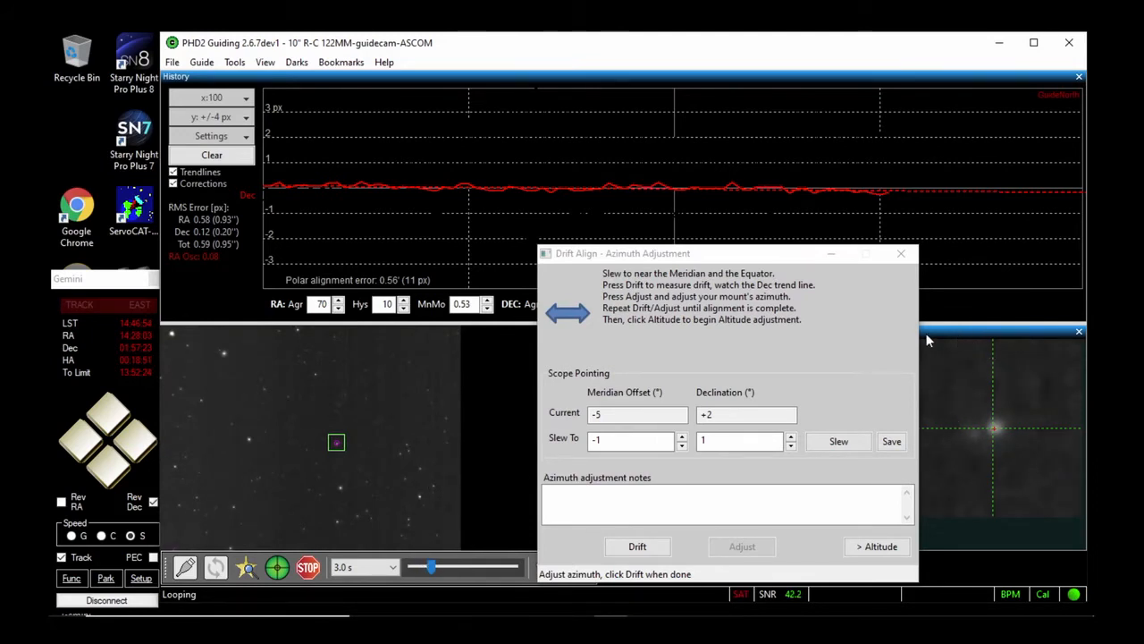
Try three fainter guide stars in the camera view, moving the Drift Align window clear of the star profile to compare them
left_click(815, 256)
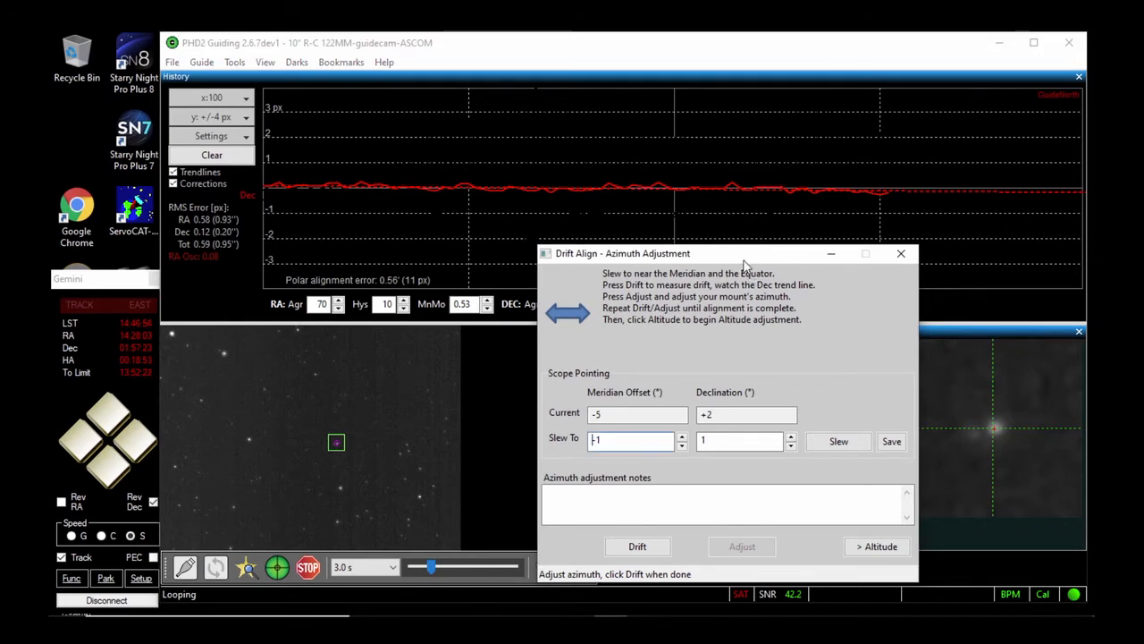
left_click_drag(740, 256, 678, 328)
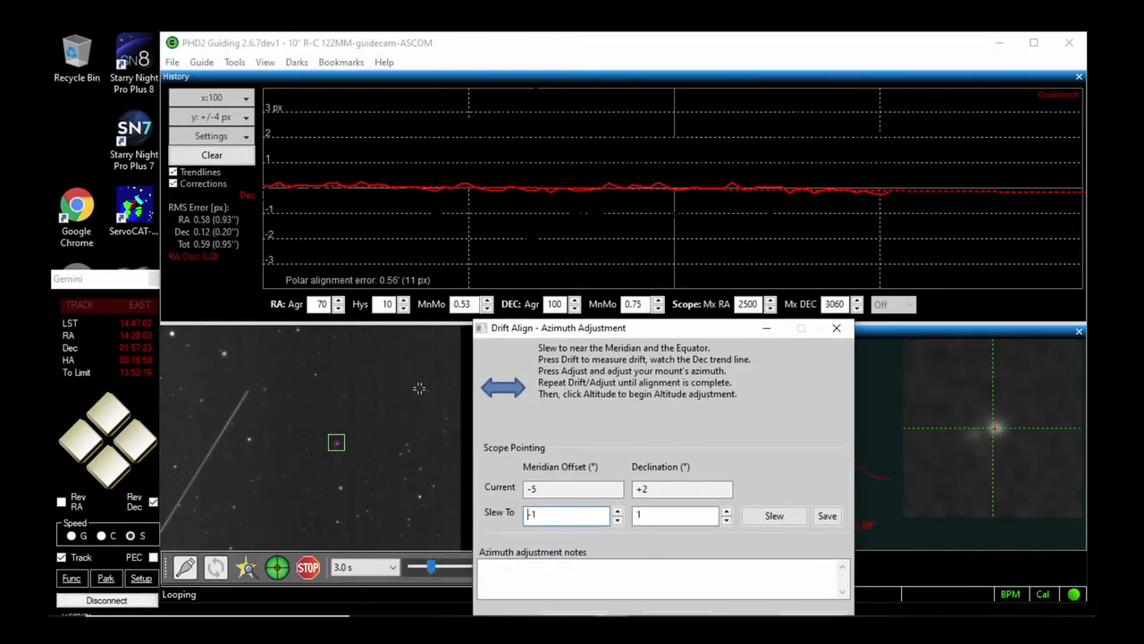
left_click(314, 373)
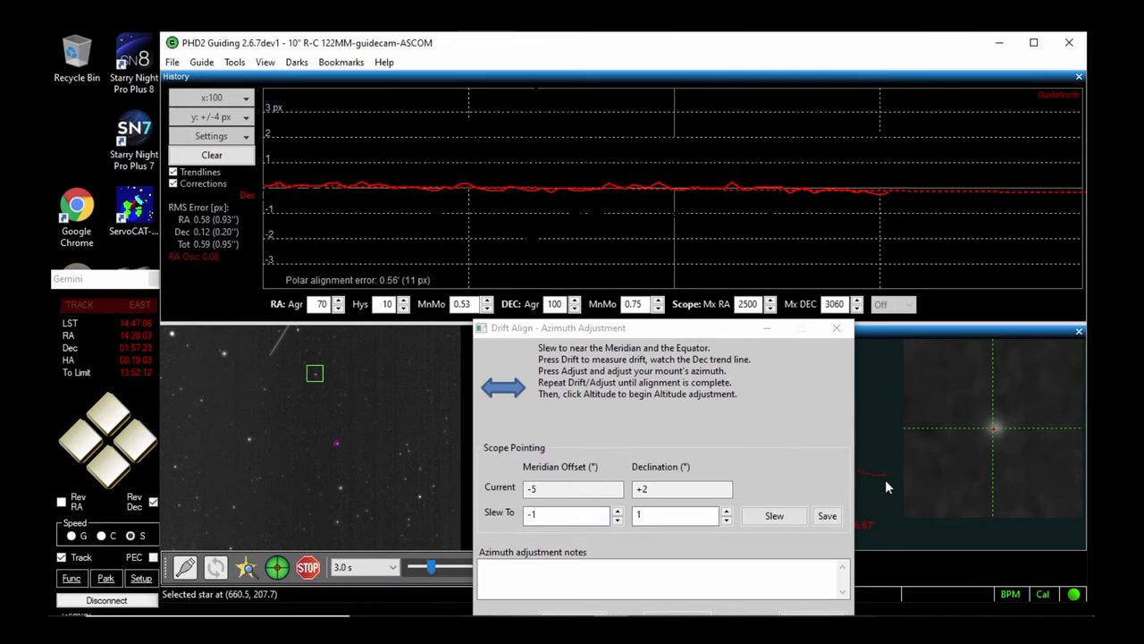
left_click_drag(714, 337, 668, 319)
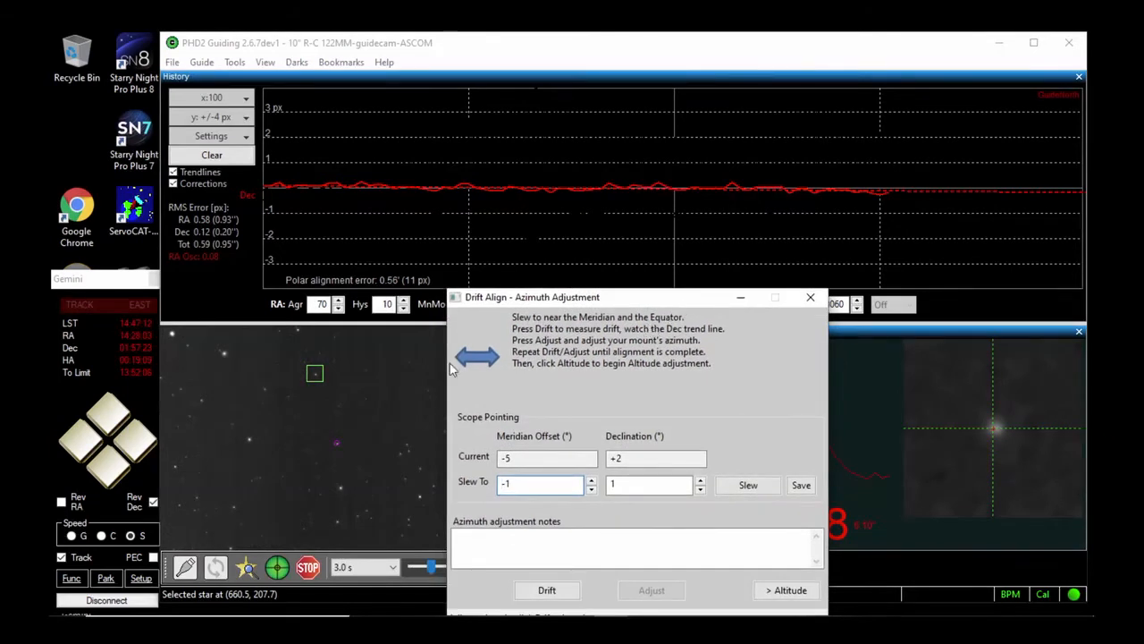
left_click(266, 390)
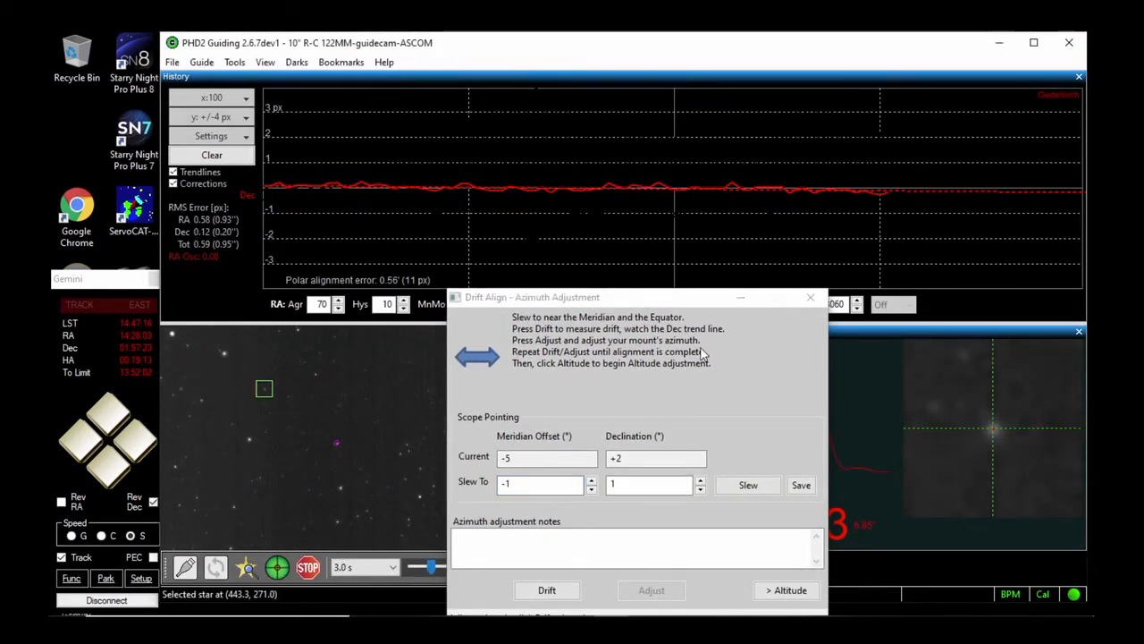
left_click_drag(693, 303, 639, 276)
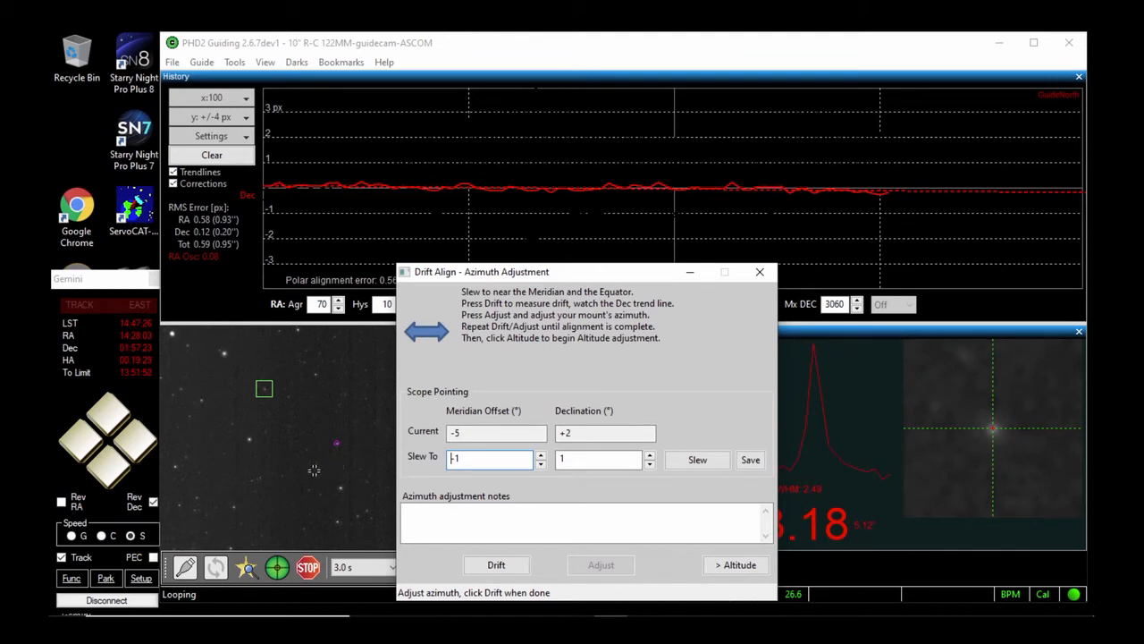
left_click(230, 422)
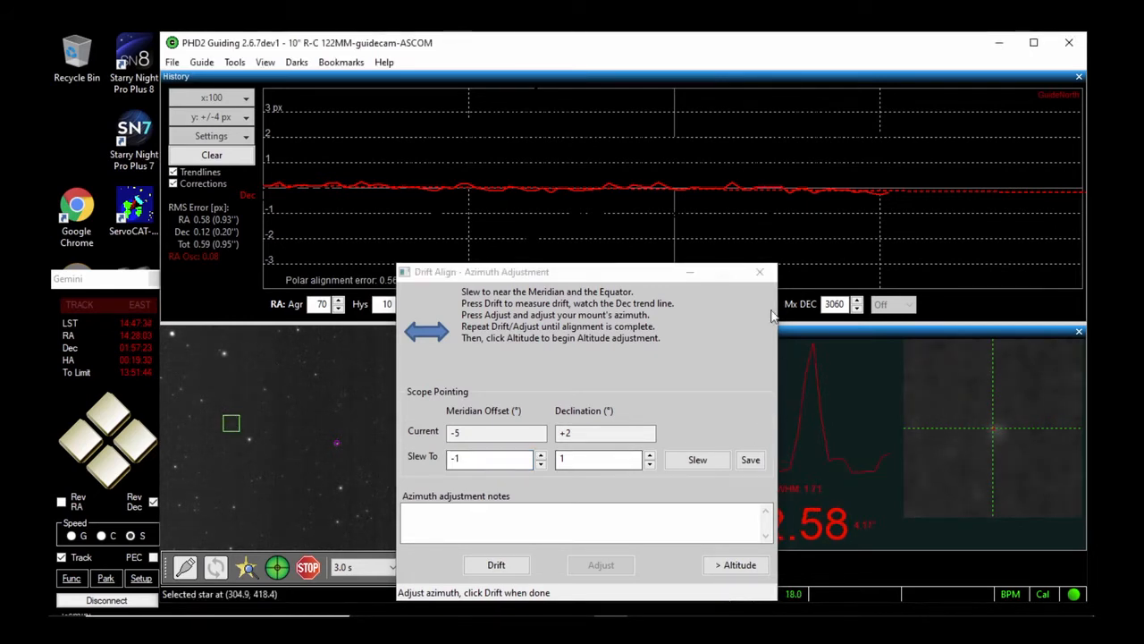
left_click_drag(630, 271, 833, 264)
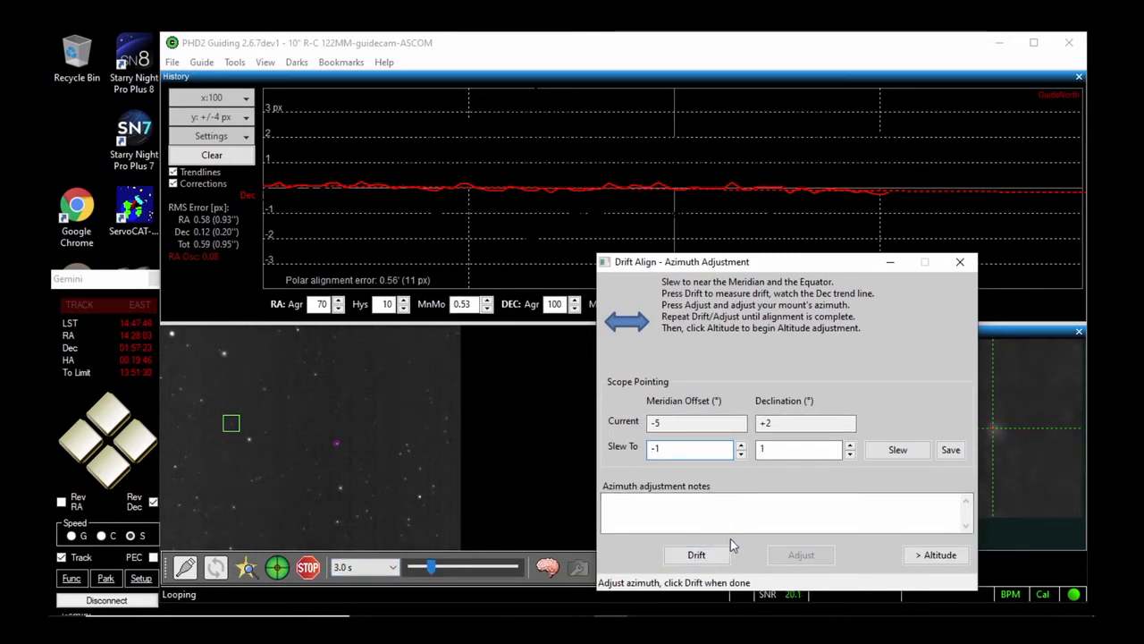
Run another azimuth drift measurement on the selected star and advance the drift alignment to the altitude adjustment stage
left_click(699, 554)
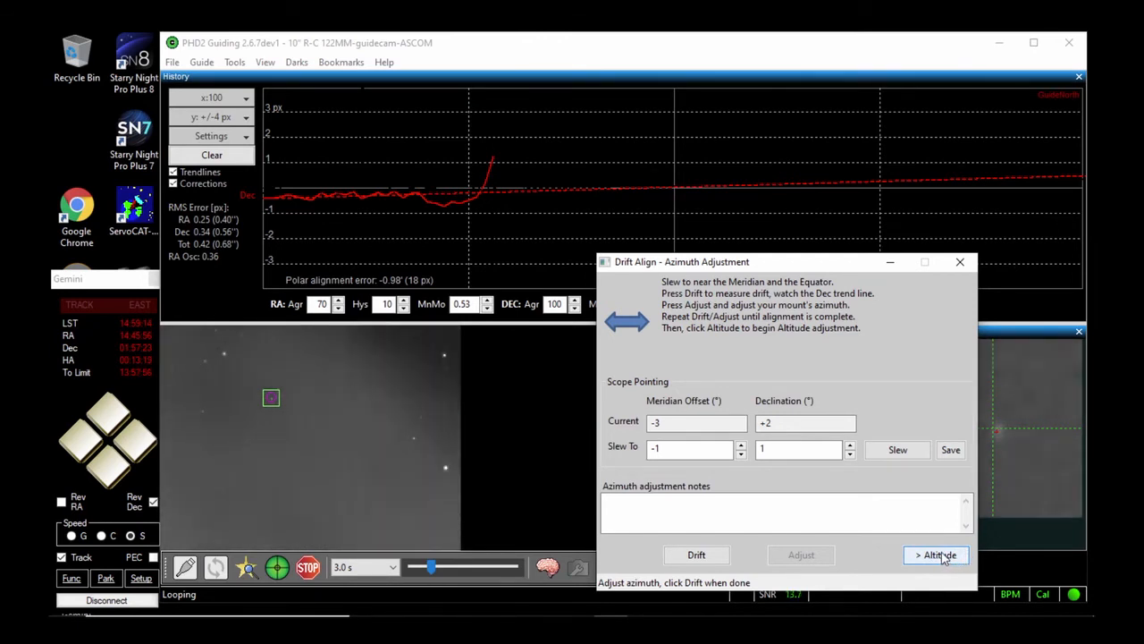
left_click(939, 555)
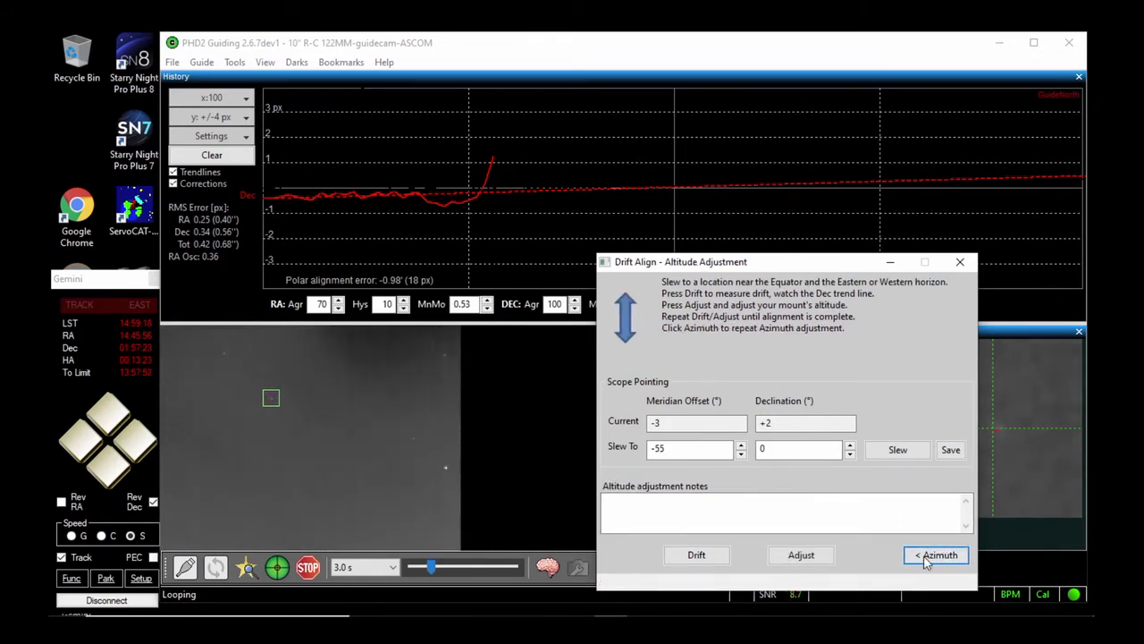
Switch to the Starry Night sky chart and use the Gemini controller to slew the mount west along the celestial equator to near 11h RA
mouse_move(804, 631)
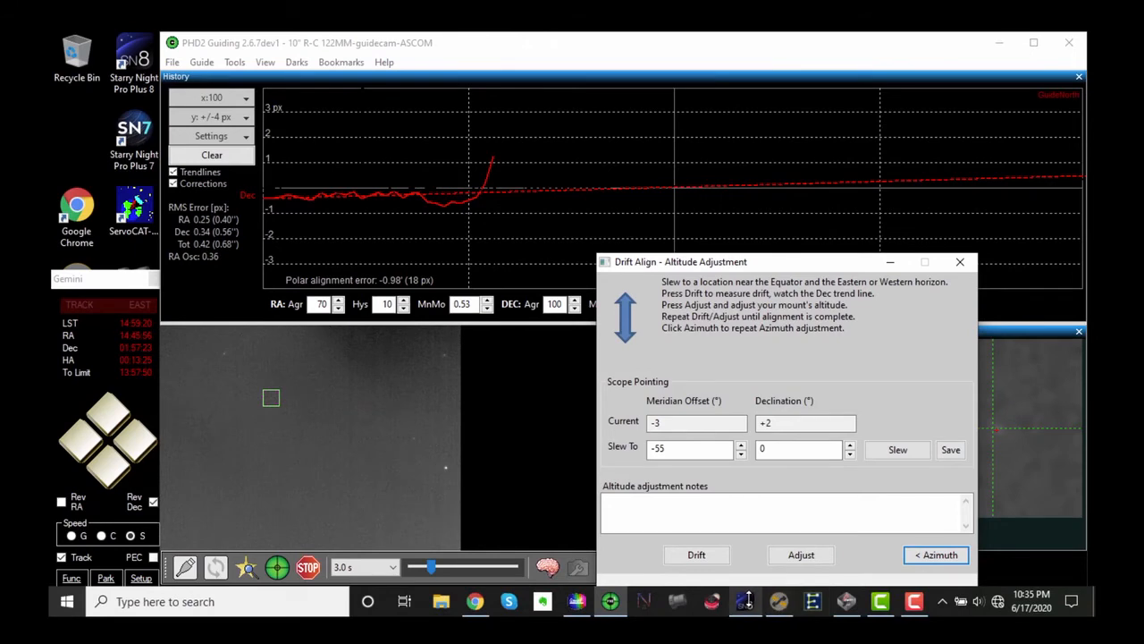
left_click(745, 601)
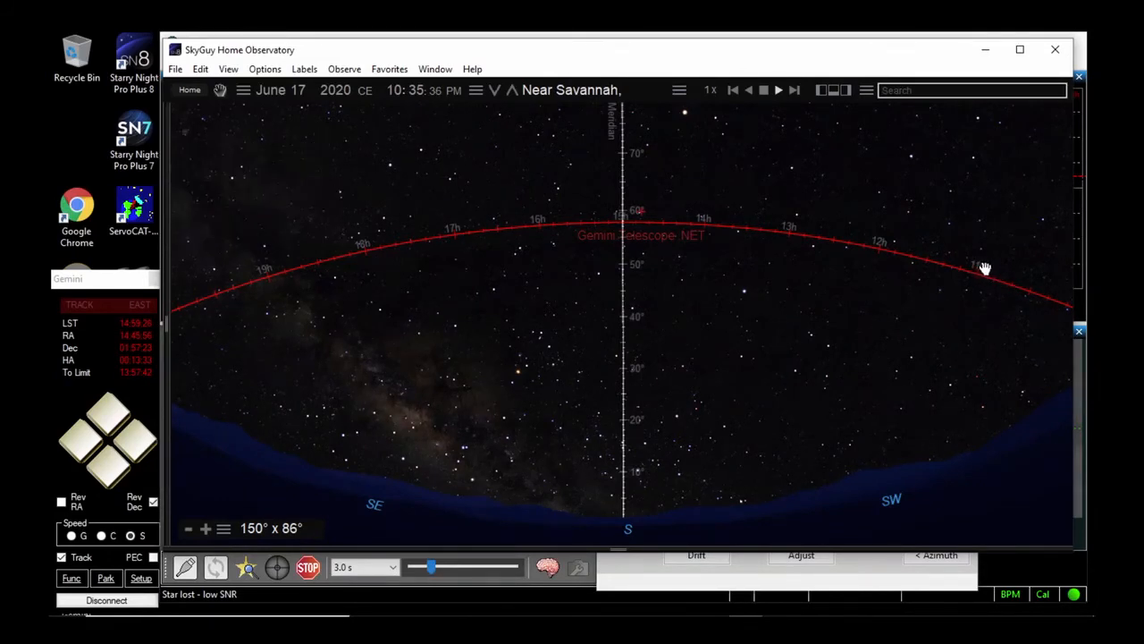
mouse_move(973, 260)
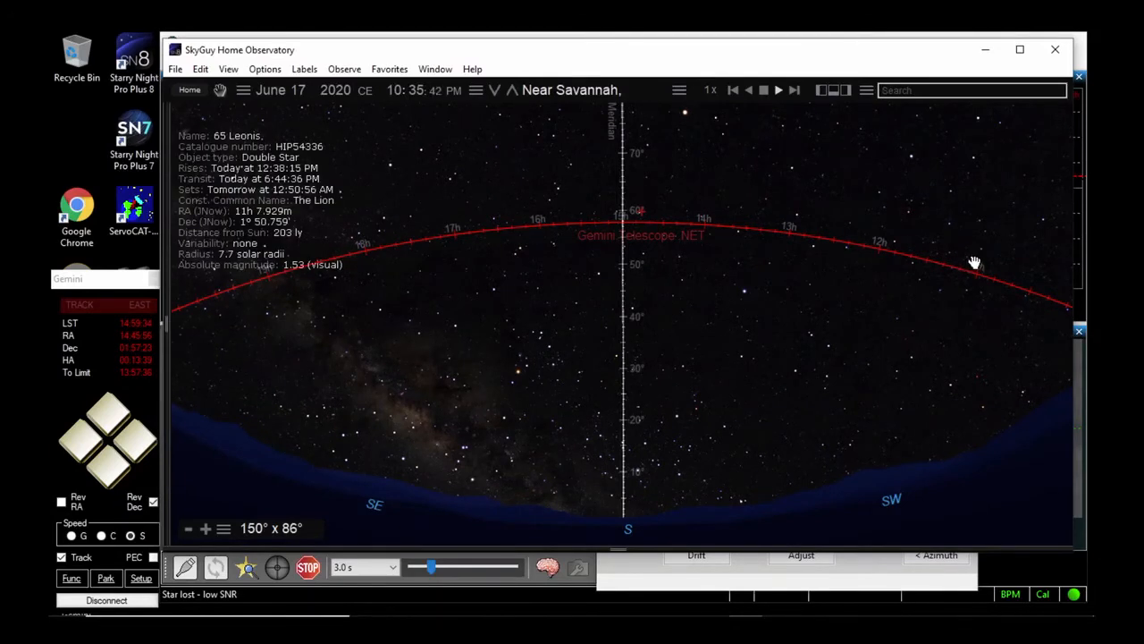
mouse_move(1057, 289)
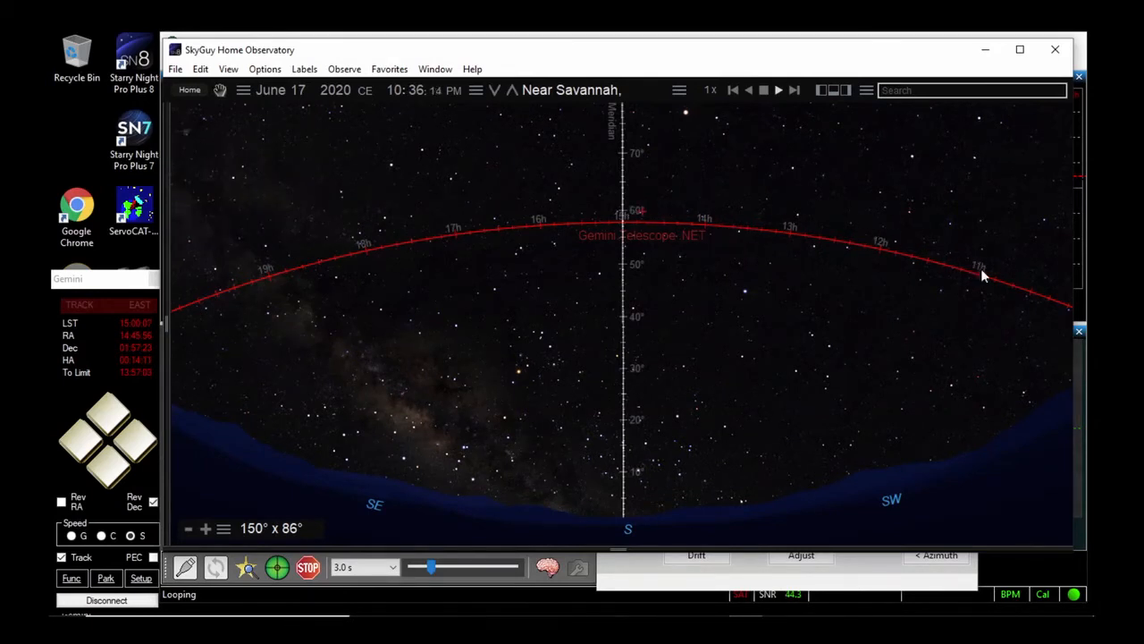
mouse_move(965, 265)
left_click(112, 502)
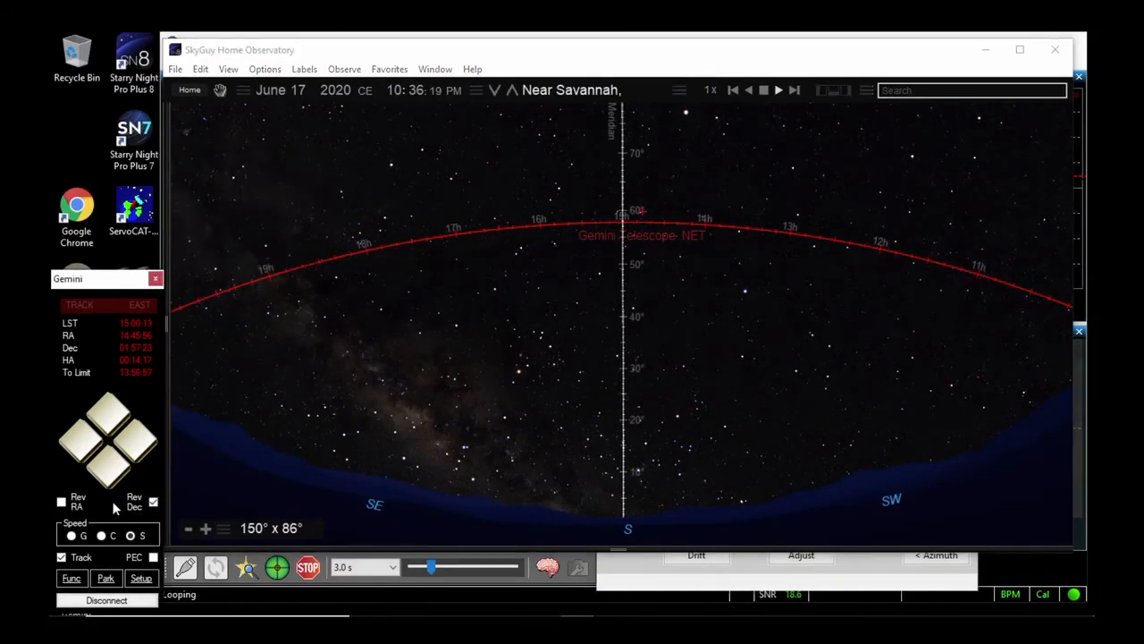
left_click(136, 440)
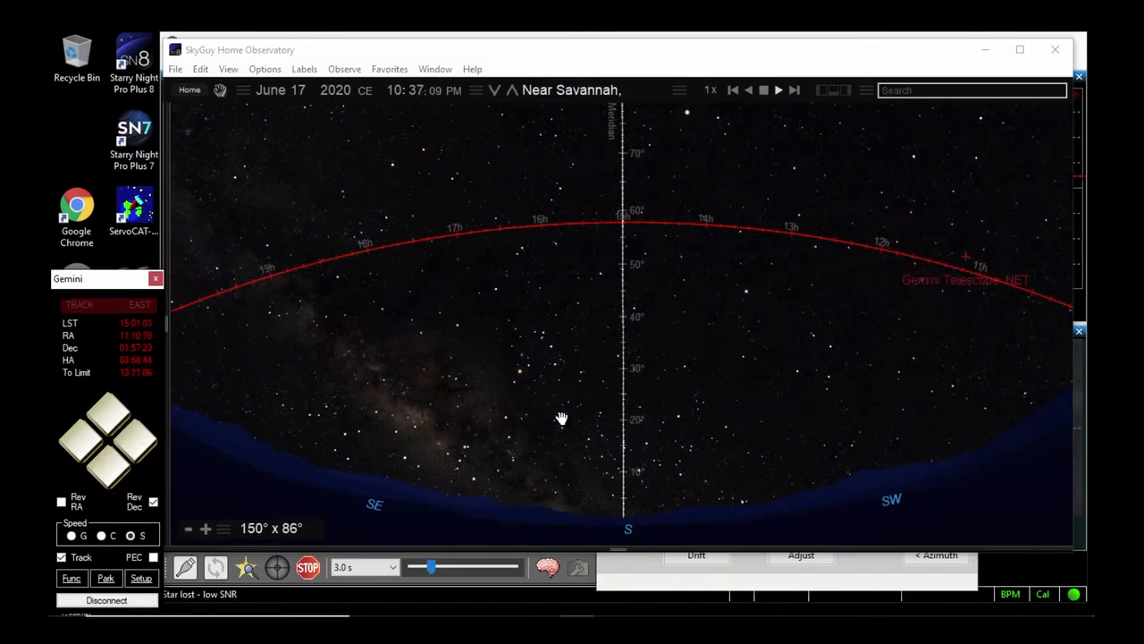
Return to PHD2 Guiding, set the camera exposure to 1.0 s and select the faint guide star below the field centre
left_click(1026, 570)
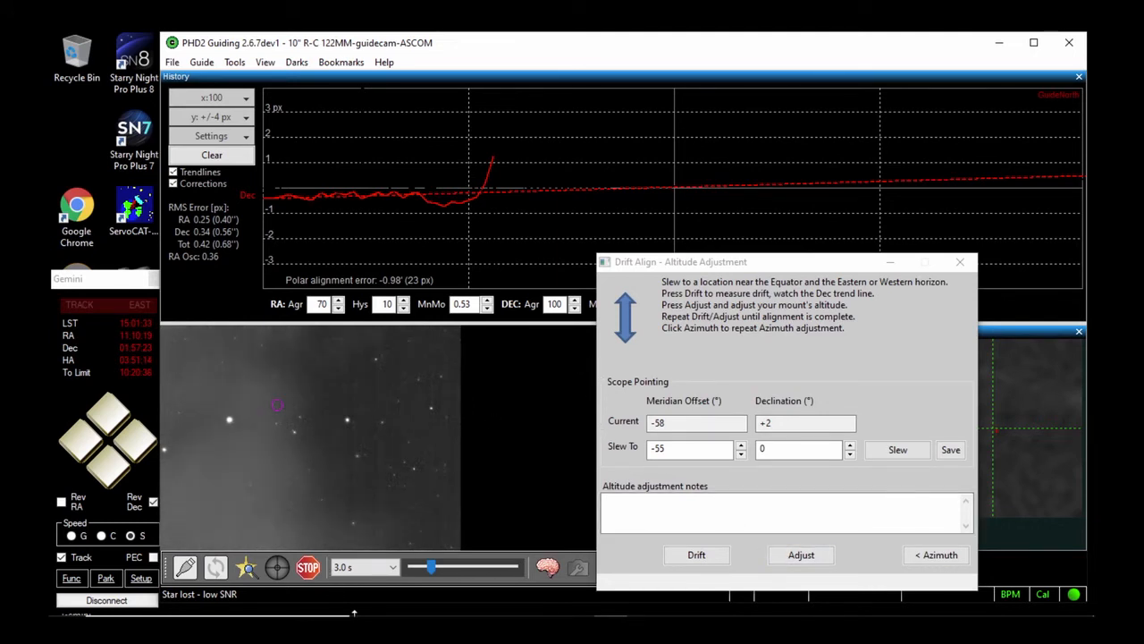
left_click(393, 569)
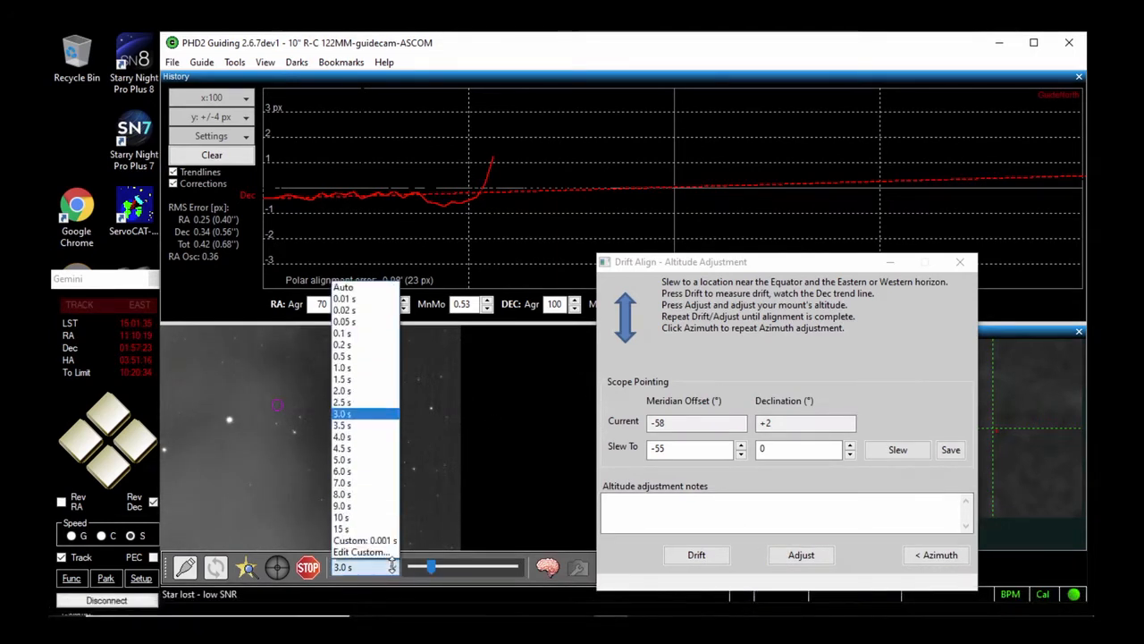
left_click(375, 368)
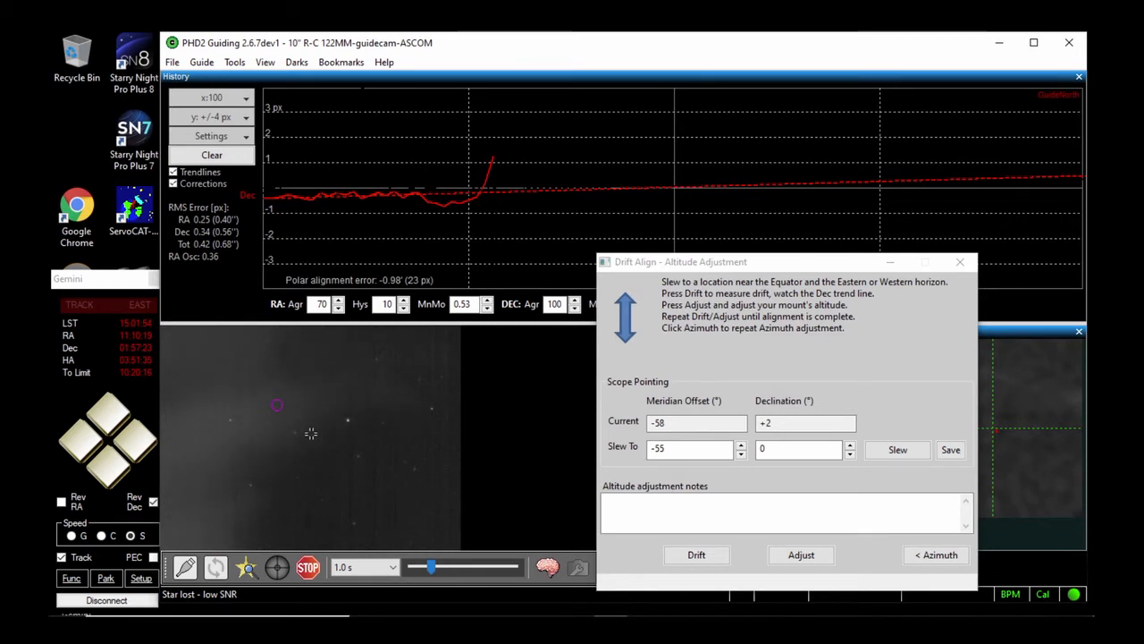
left_click(356, 456)
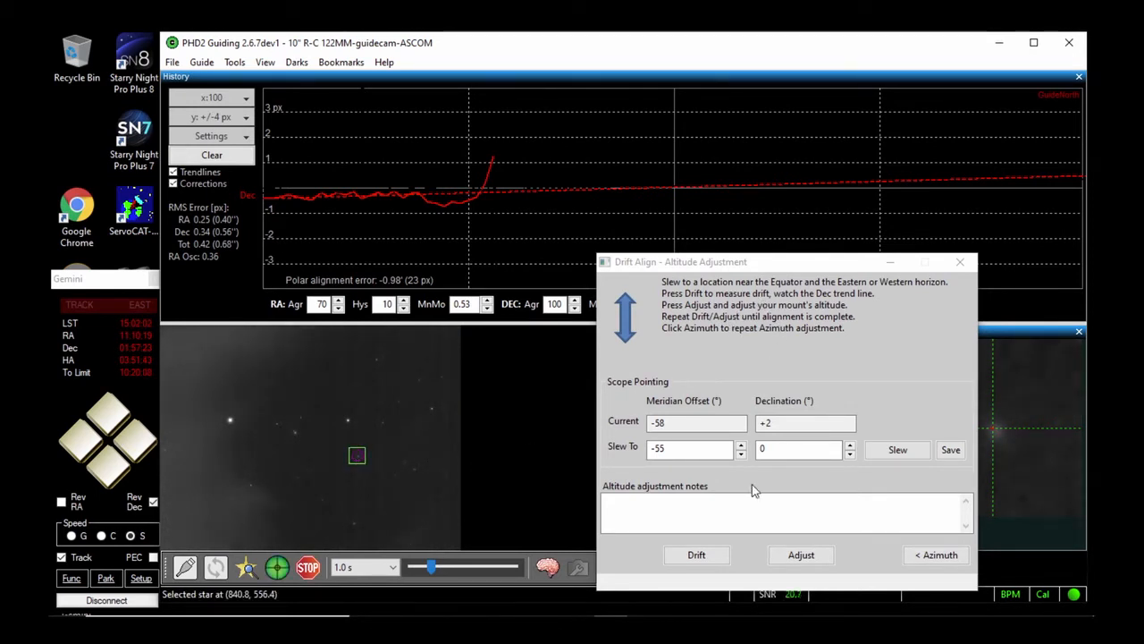
Carry out two altitude drift-and-adjust rounds on the selected star, letting the Dec trend line develop before each adjustment
left_click(695, 555)
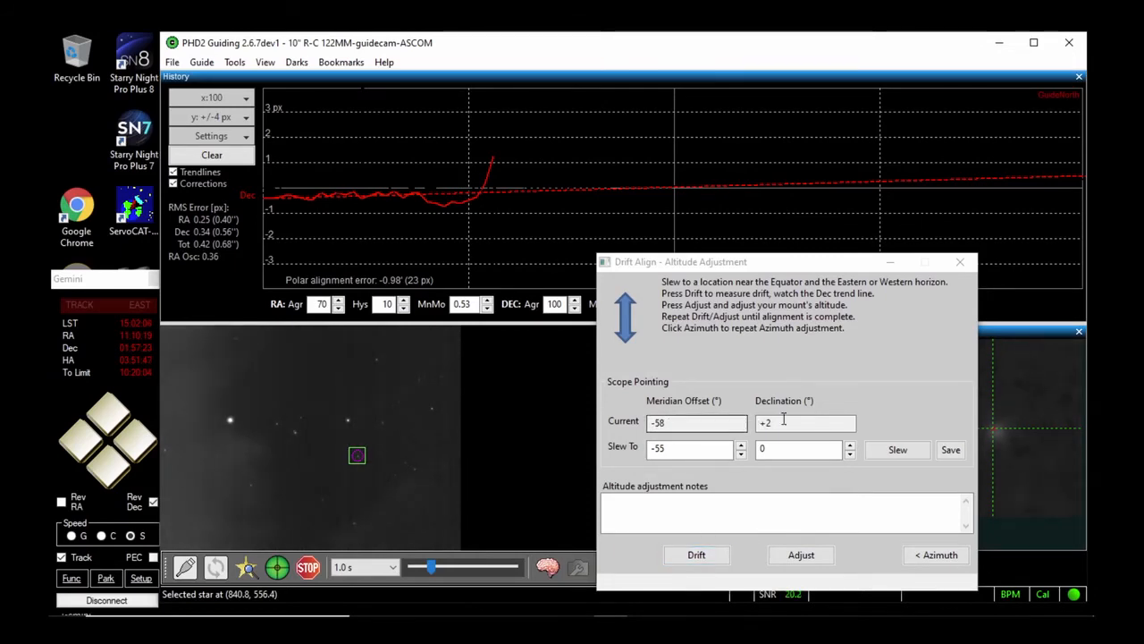
left_click(711, 556)
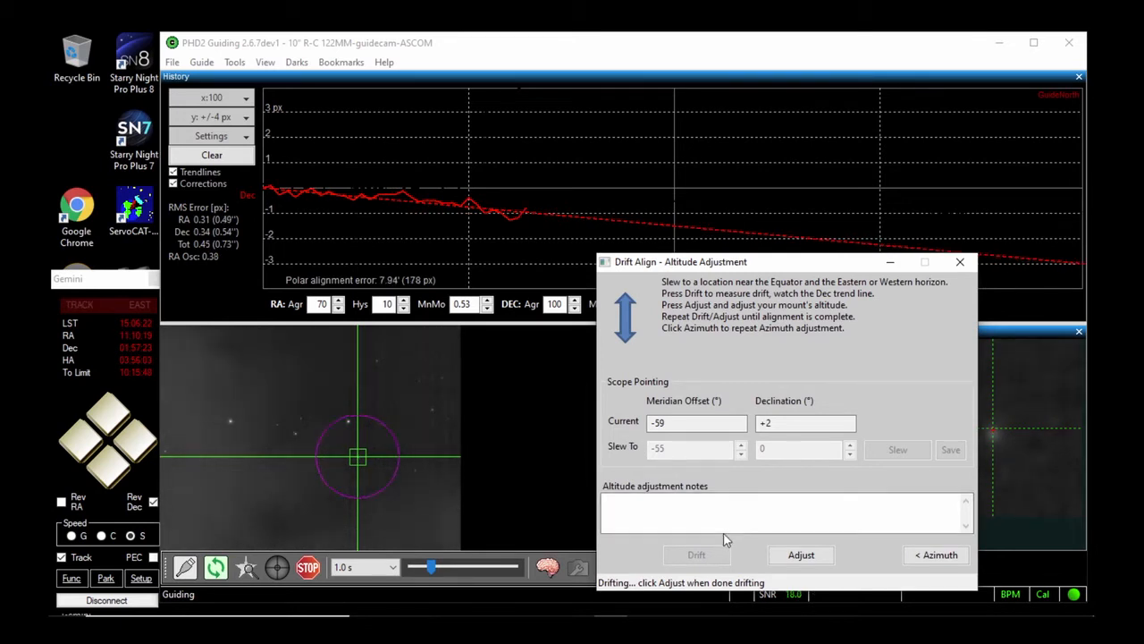
left_click(808, 556)
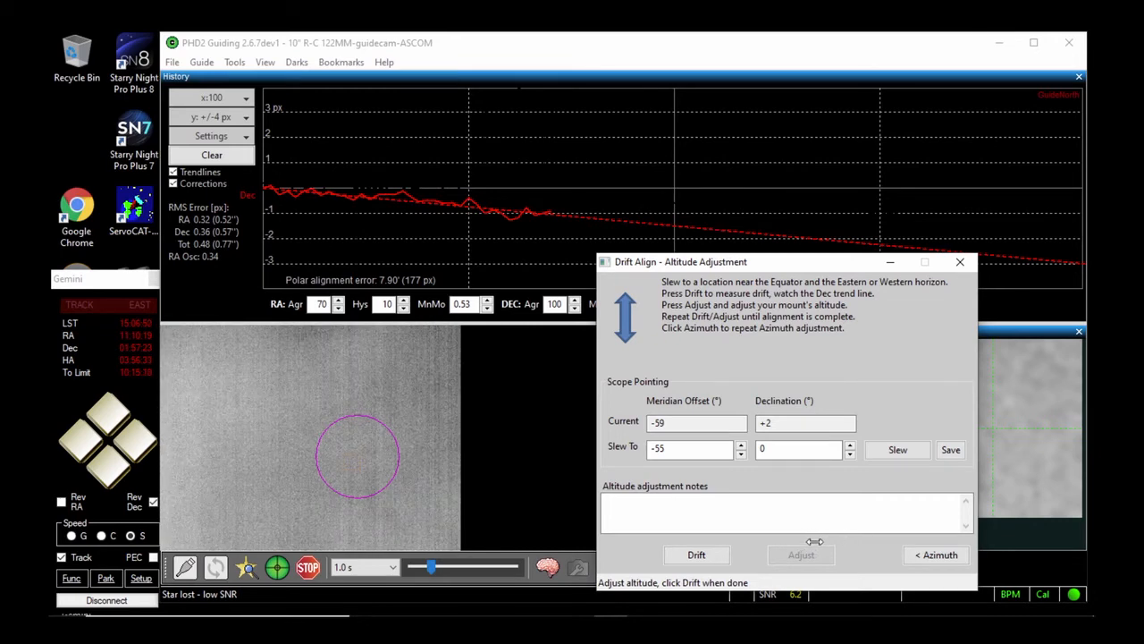
left_click(698, 555)
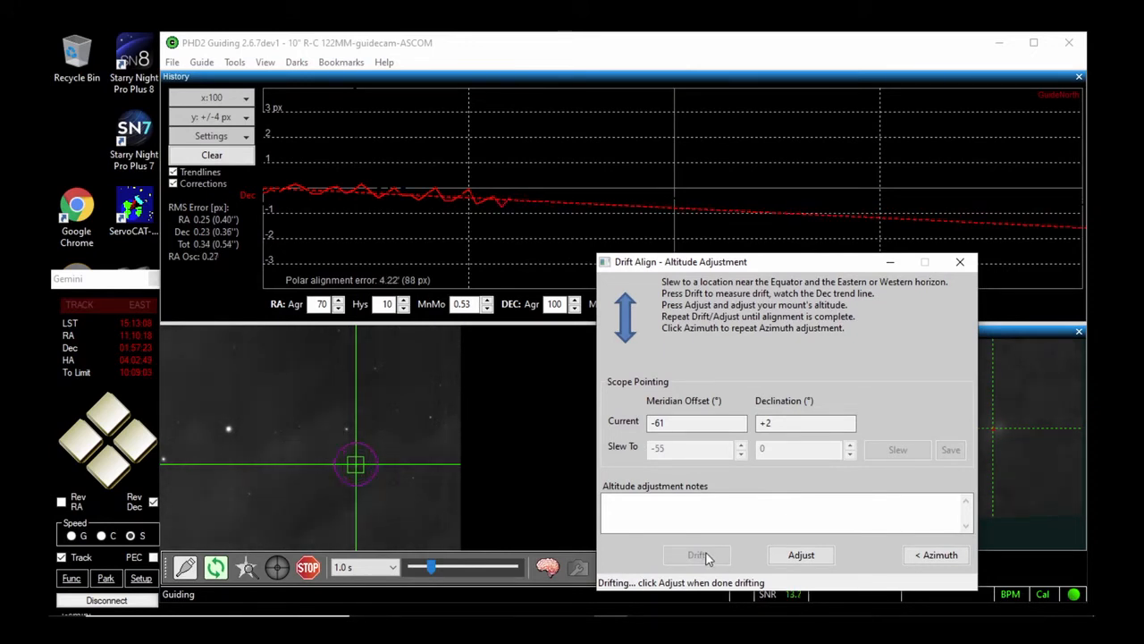
left_click(800, 553)
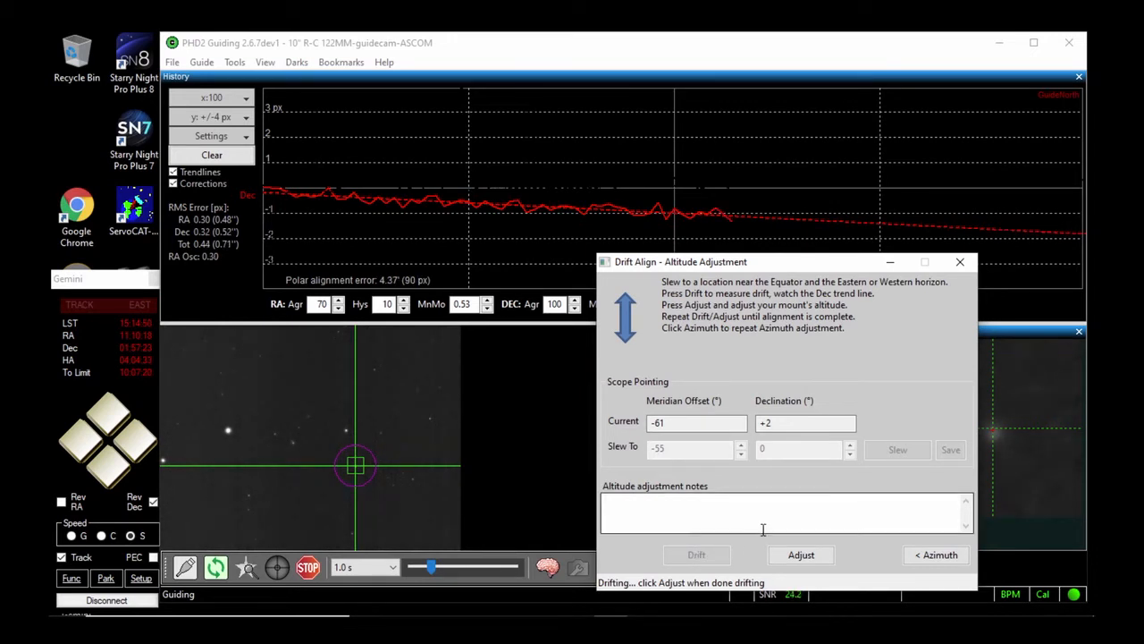
left_click(778, 556)
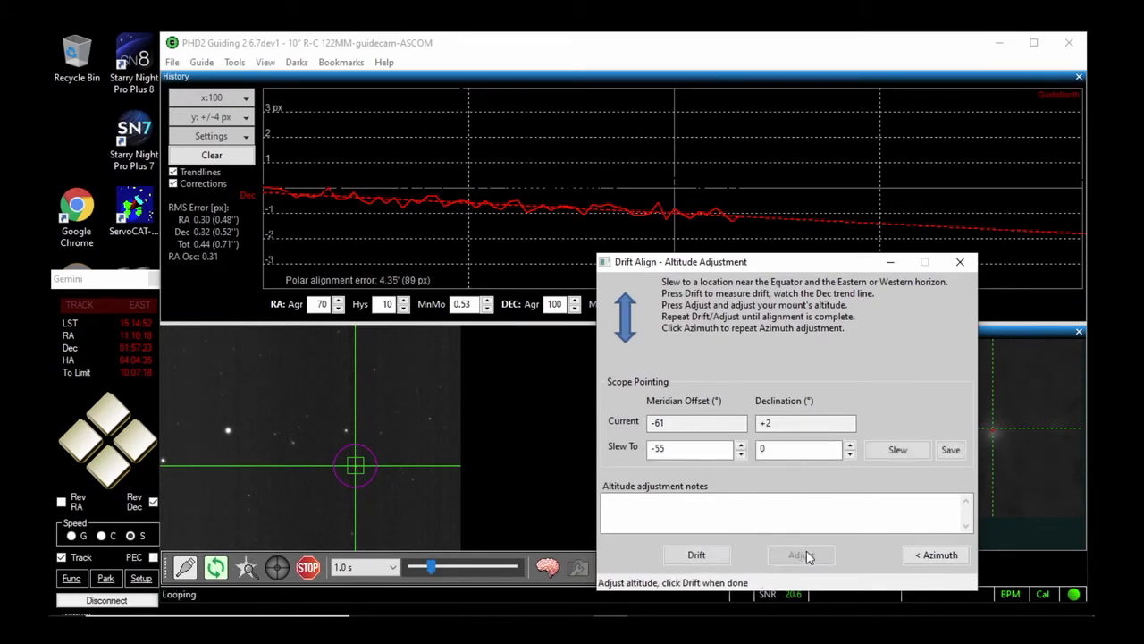
Repeat the drift measurement and altitude adjustment for two more rounds and start a further drift measurement
left_click(698, 556)
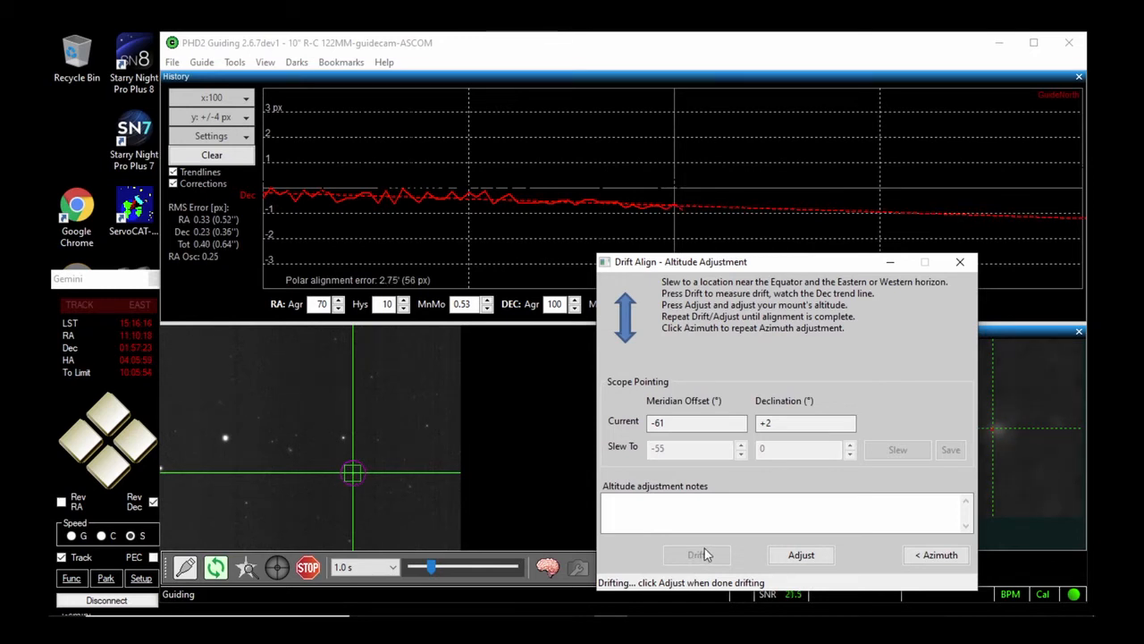
left_click(805, 556)
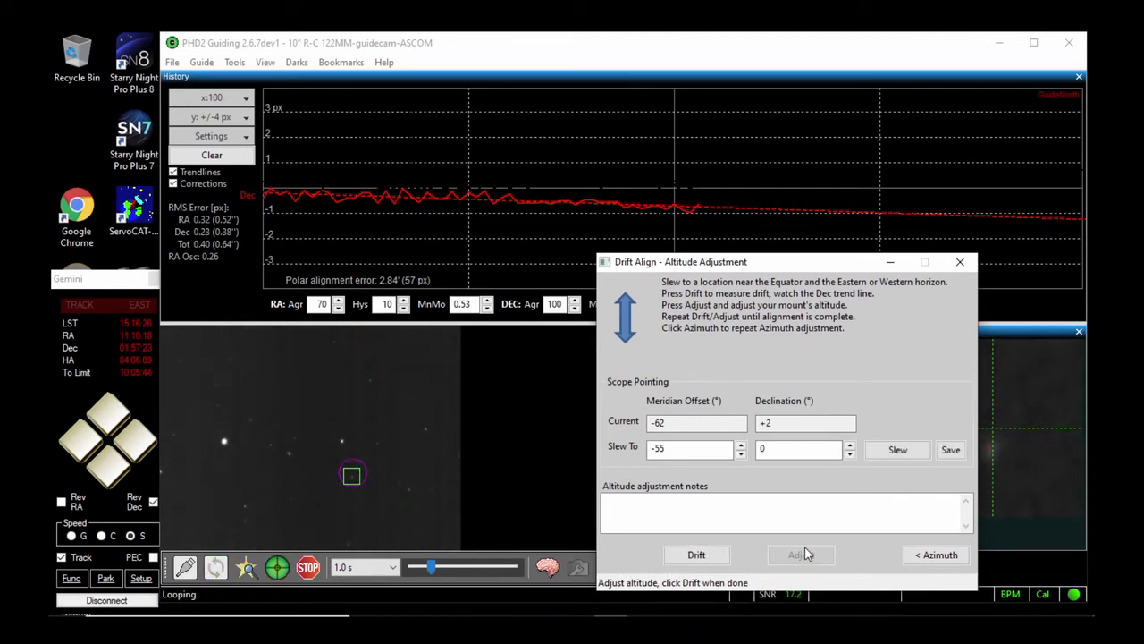
left_click(700, 554)
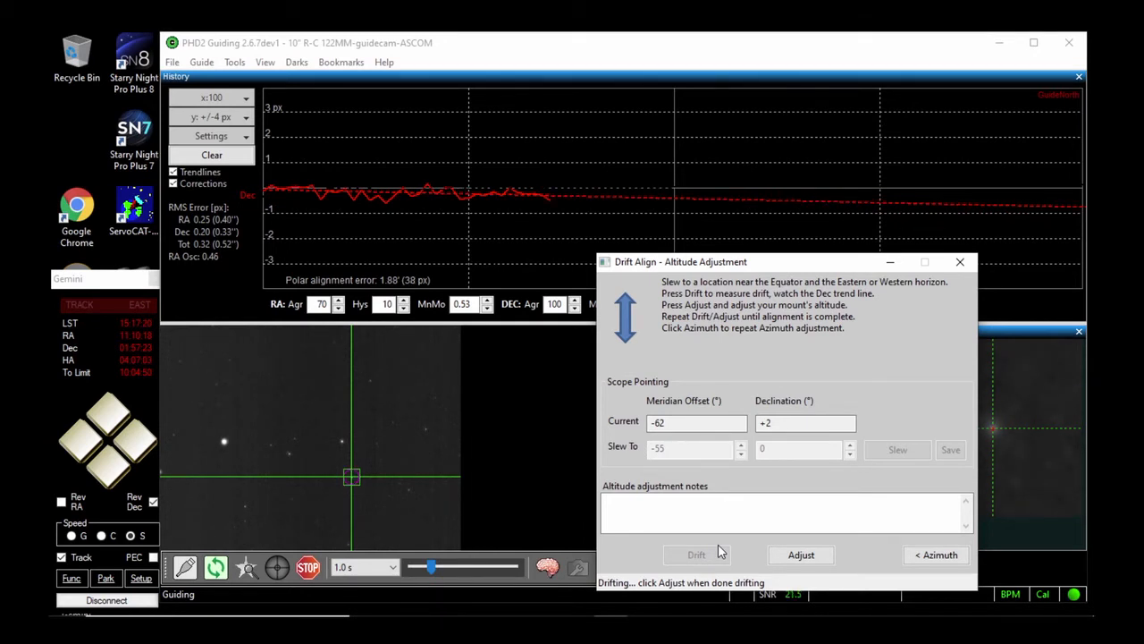
left_click(800, 556)
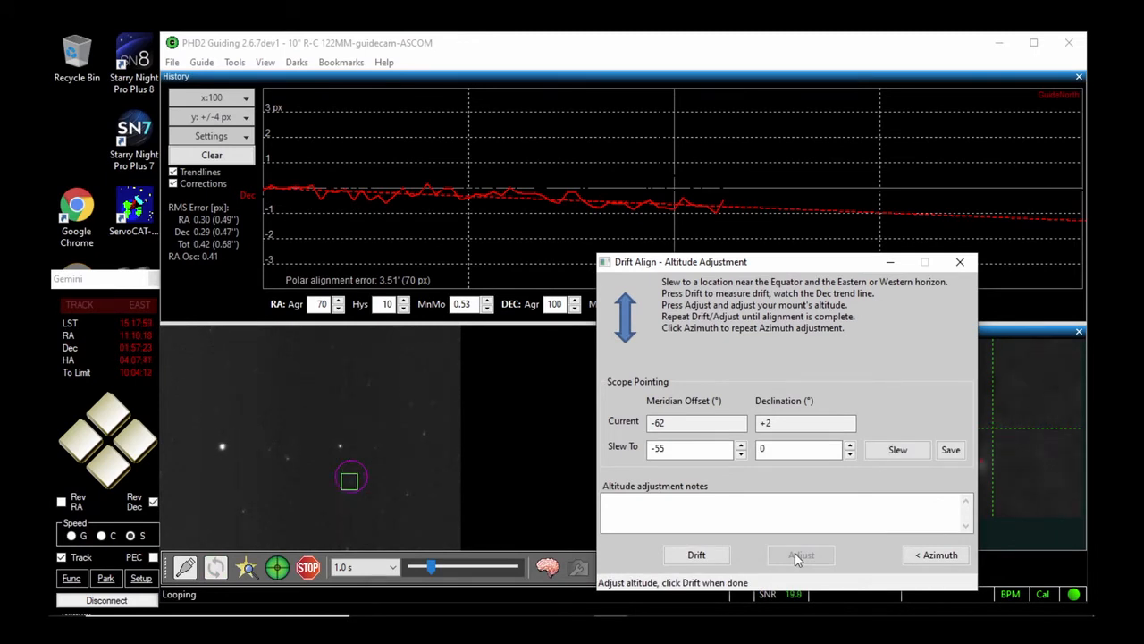
left_click(696, 555)
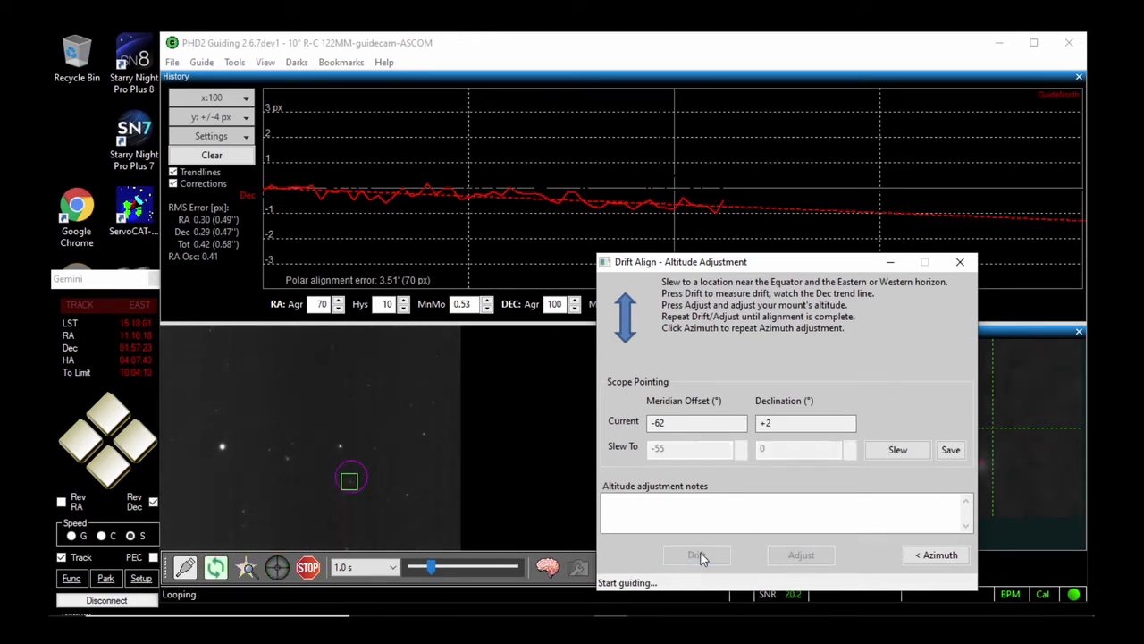
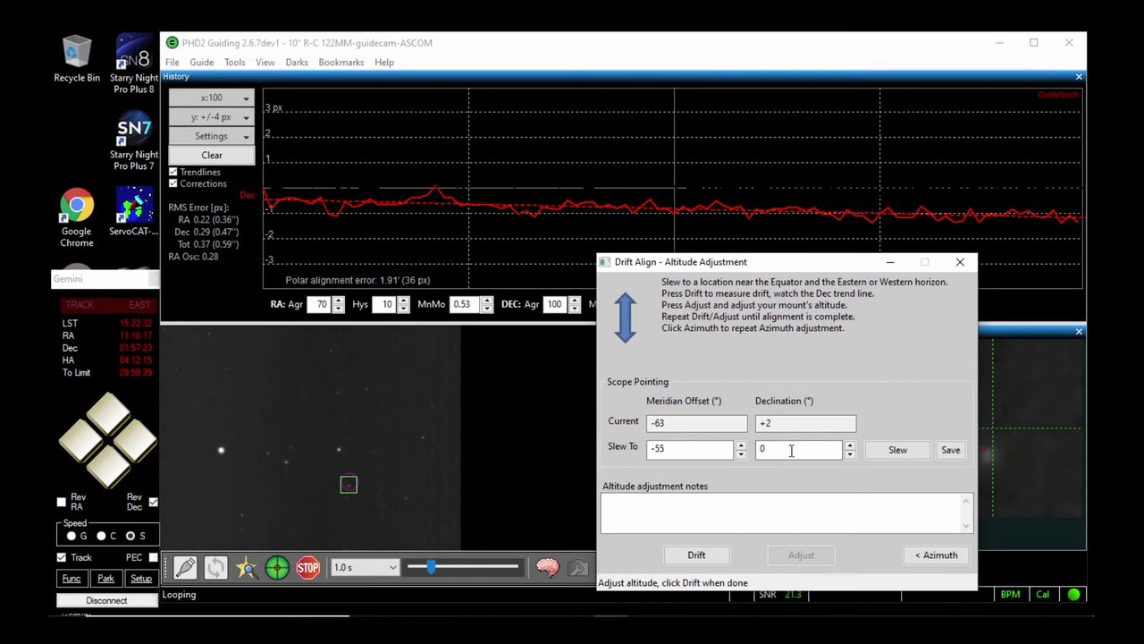
Run another altitude drift measurement, end it for adjustment once the Dec trend line develops, and return to azimuth adjustment
left_click(692, 553)
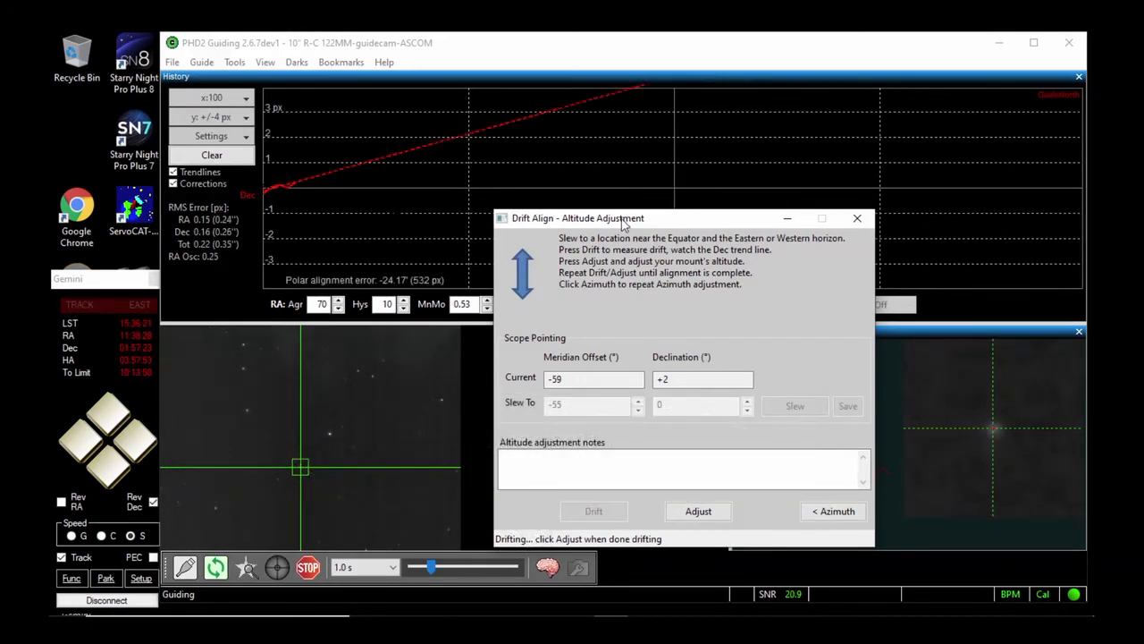
left_click_drag(626, 225, 746, 256)
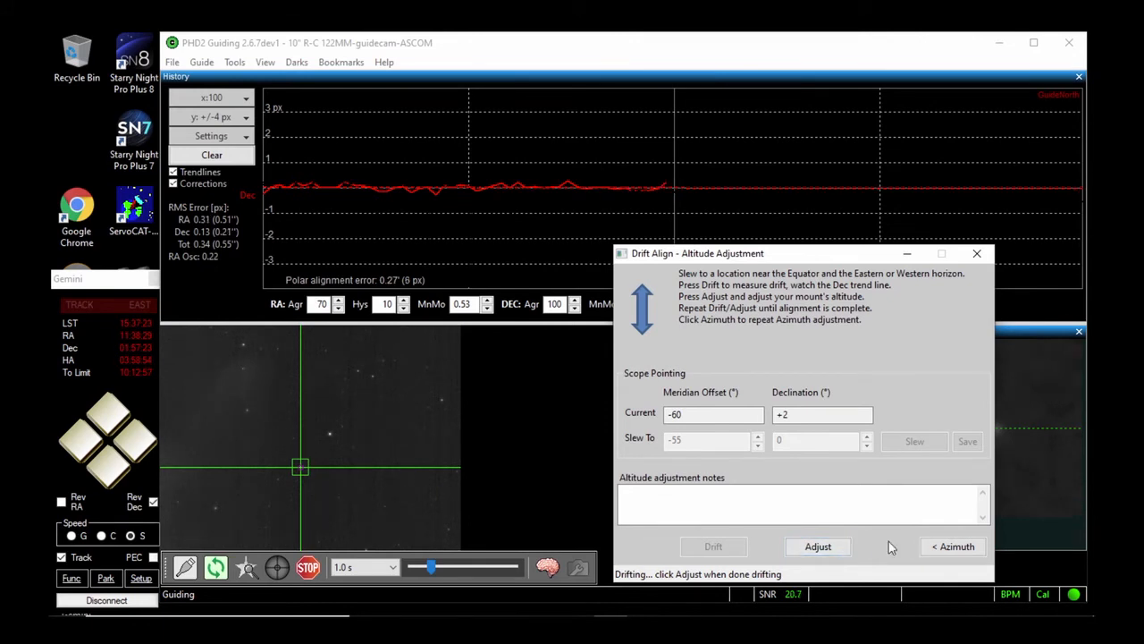
left_click(817, 547)
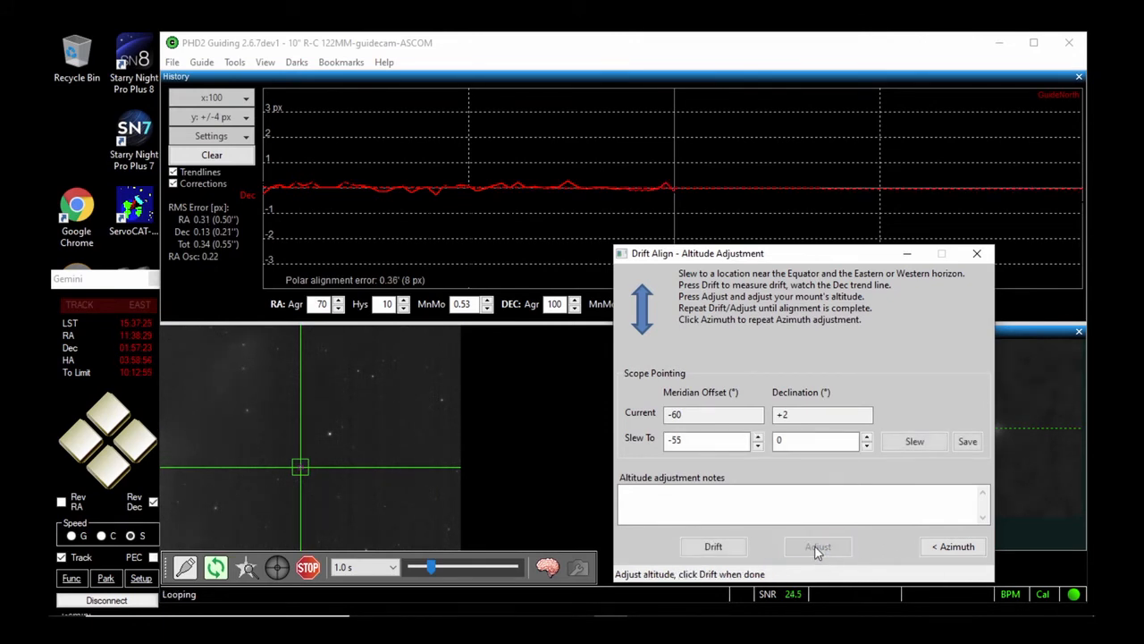
left_click(955, 546)
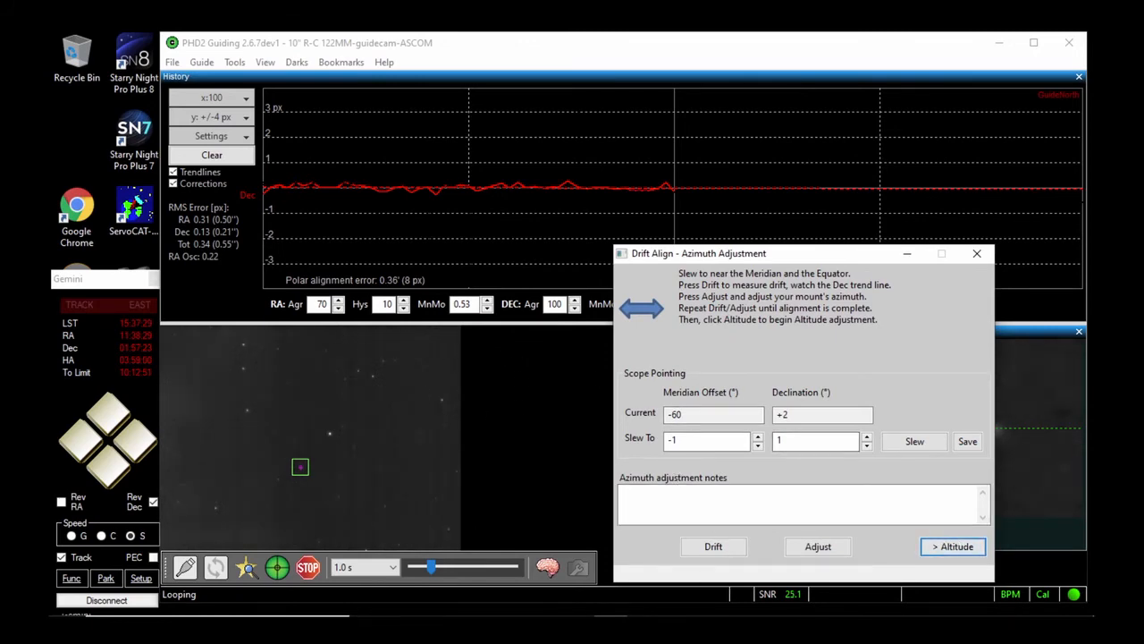
Switch to the Starry Night sky chart and use the Gemini controller to slew the mount east to just past the meridian, near 15h 33m RA
mouse_move(712, 613)
left_click(744, 605)
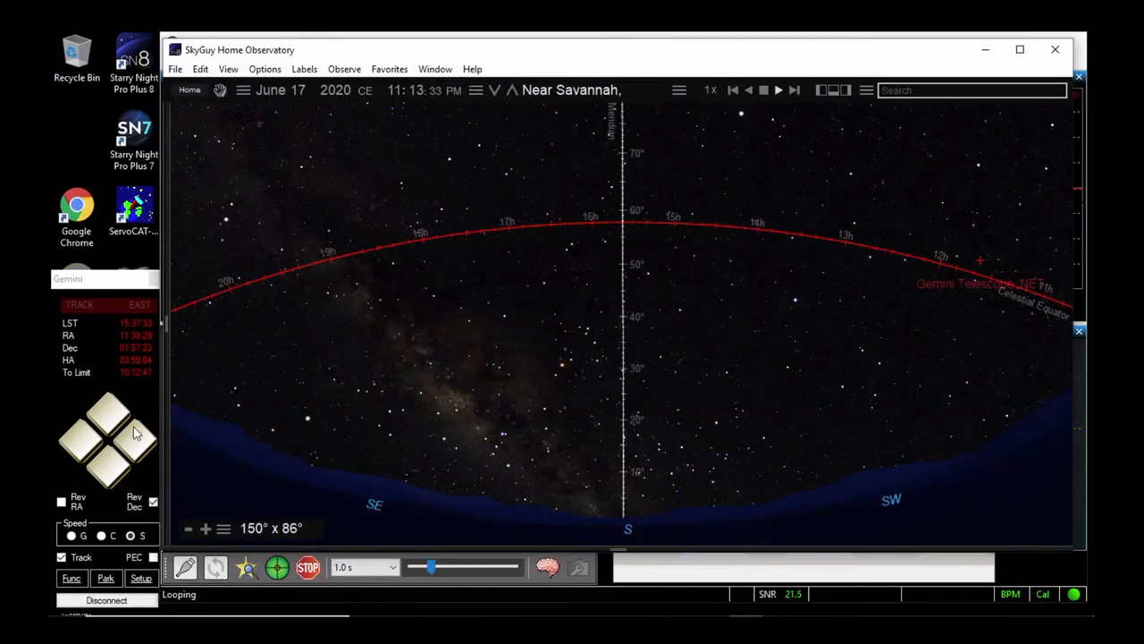
left_click(81, 445)
left_click(81, 445)
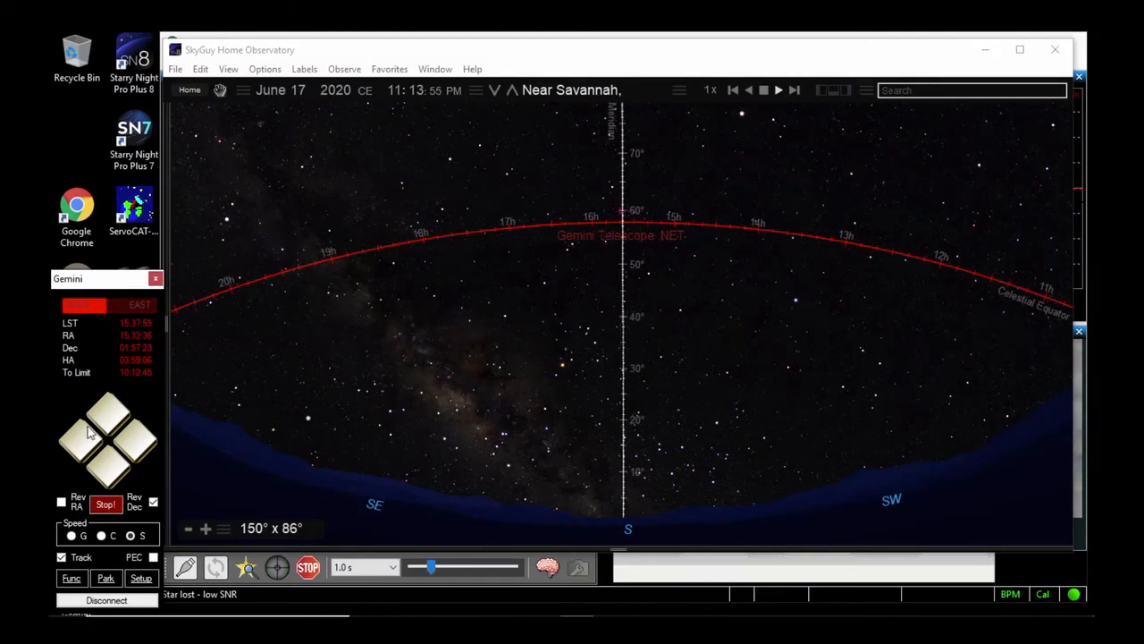
left_click(132, 440)
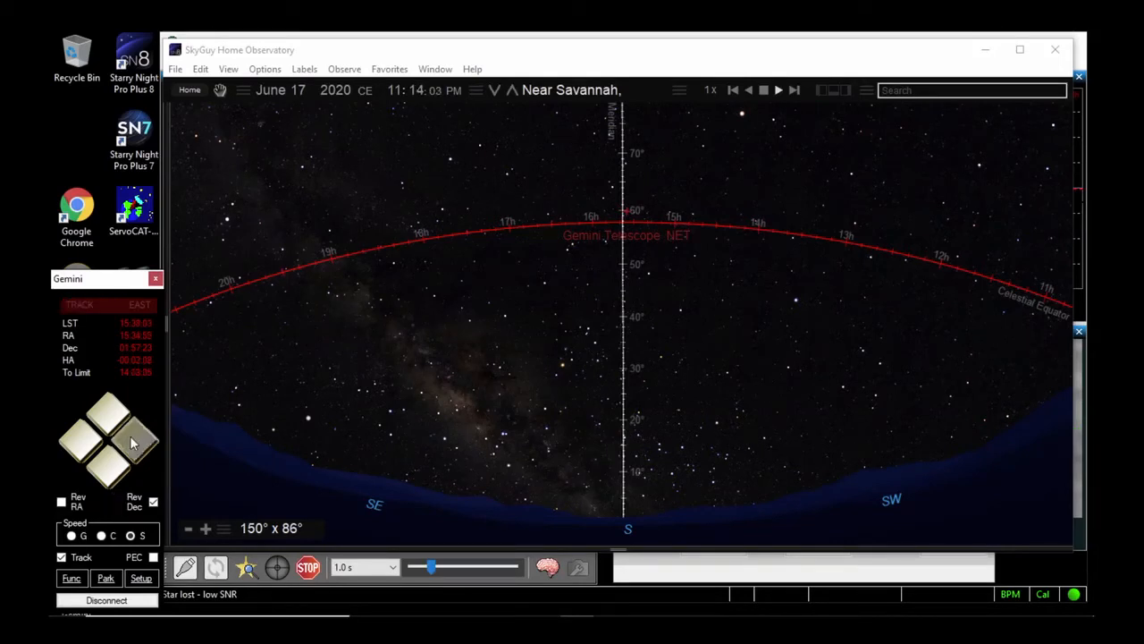
left_click(130, 435)
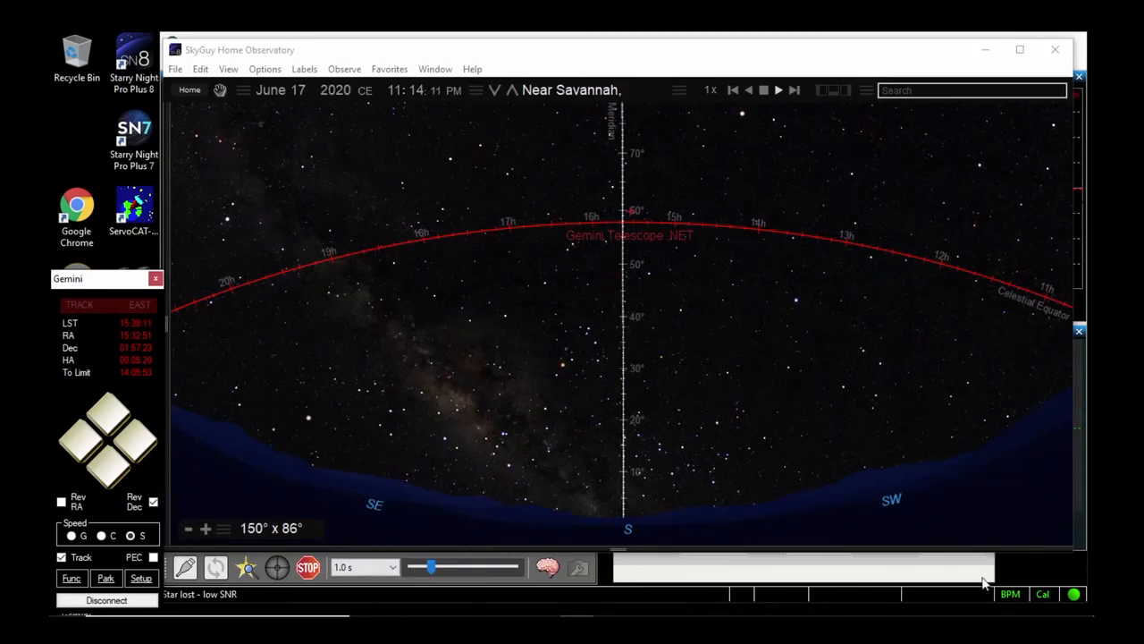
Return to PHD2 Guiding and select the guide star in the upper-left part of the camera field for azimuth drift
left_click(1026, 566)
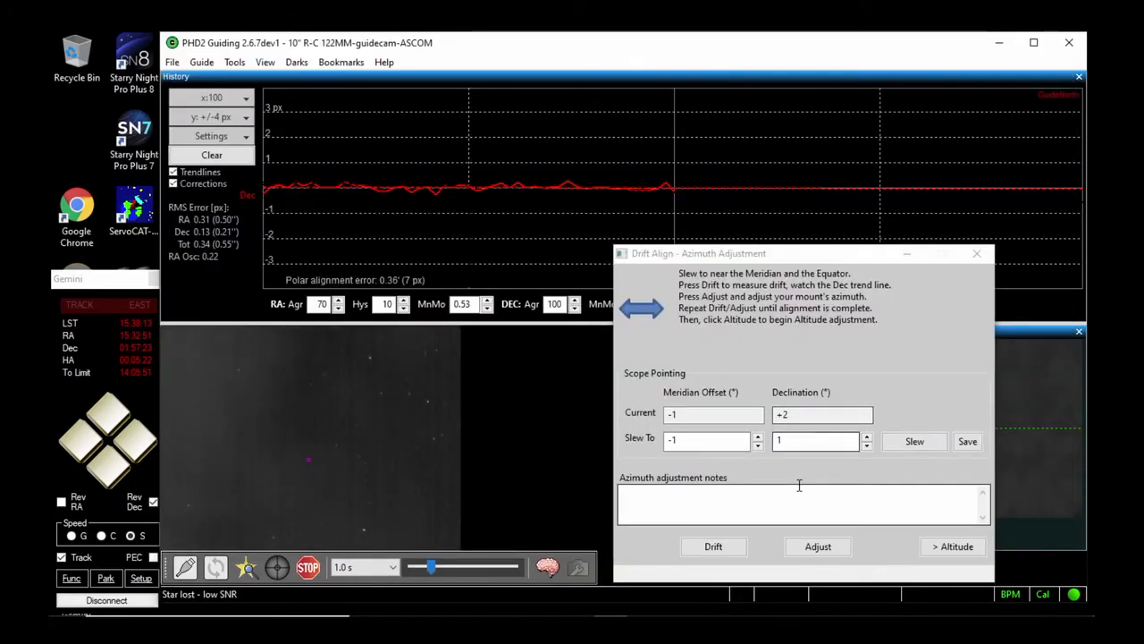
left_click(715, 546)
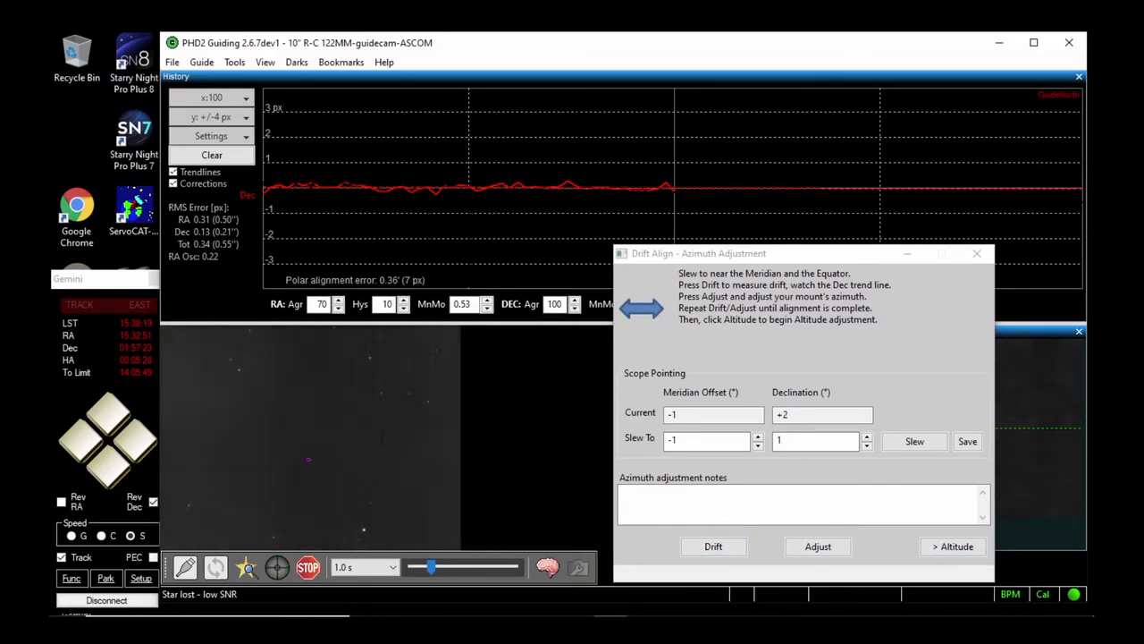
left_click(239, 369)
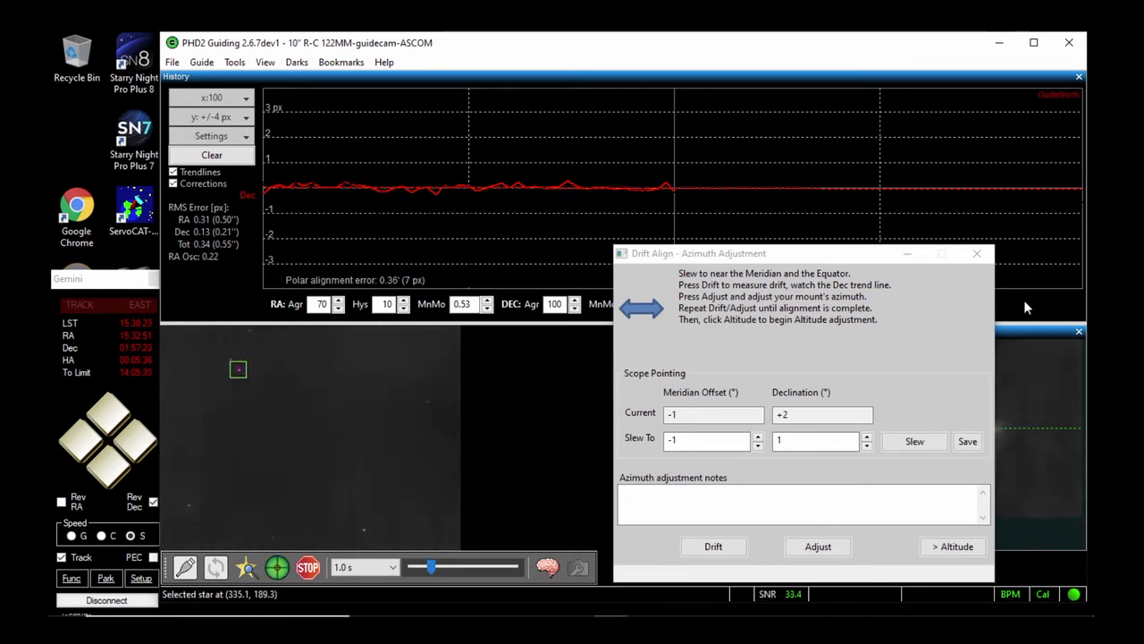
left_click_drag(851, 255, 737, 249)
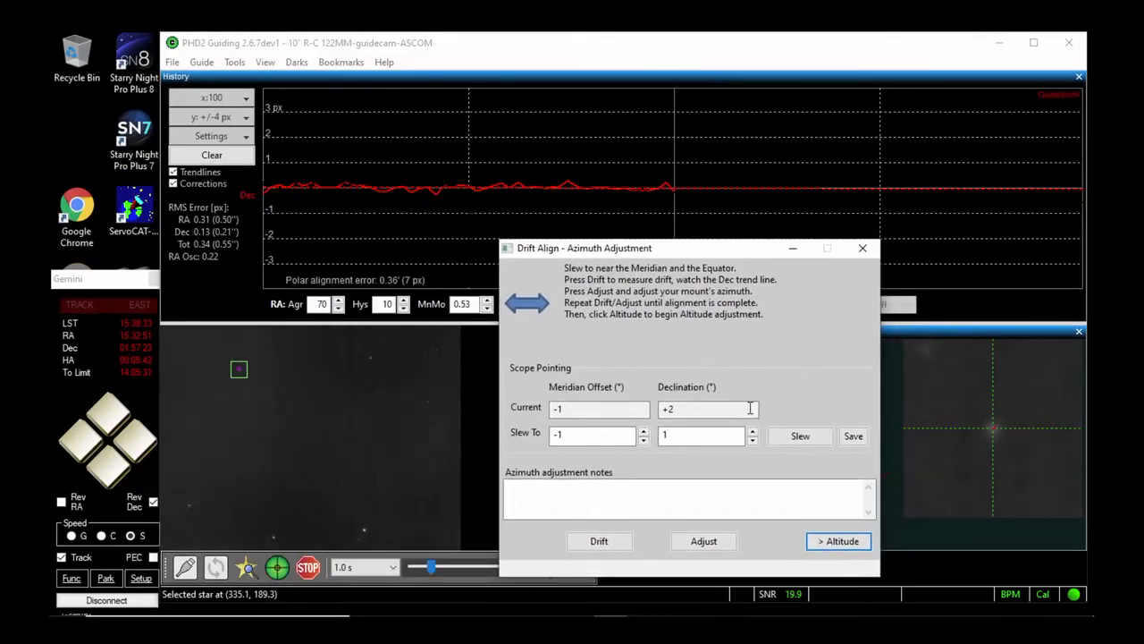
Run an azimuth drift measurement on the selected star, clear the history graph and stop drifting to adjust the azimuth
left_click(619, 541)
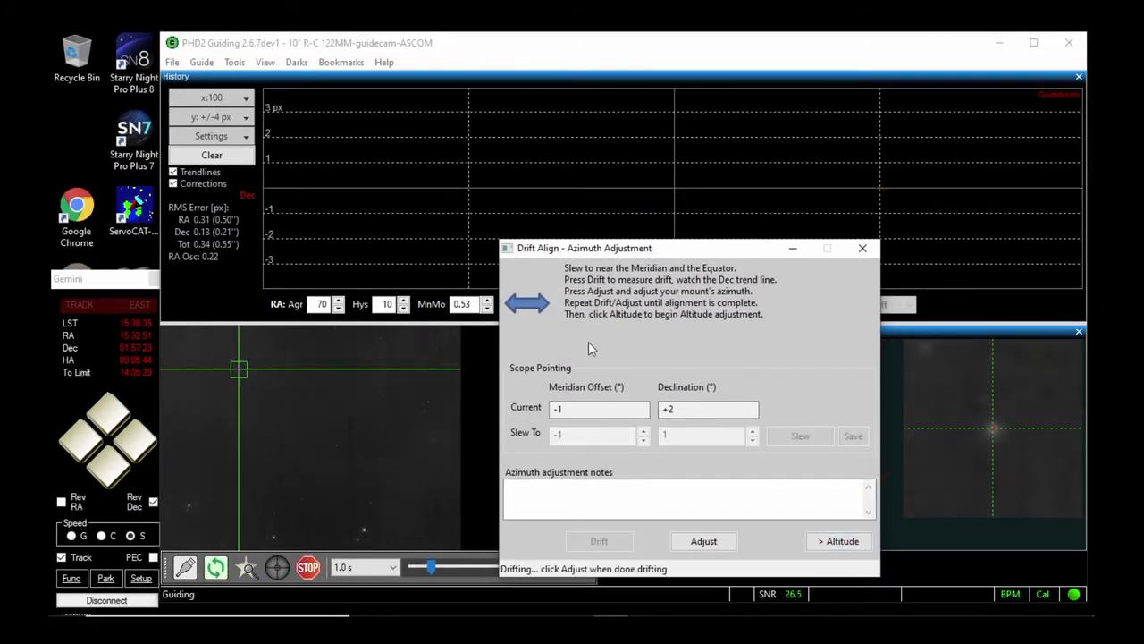
left_click_drag(652, 248, 781, 284)
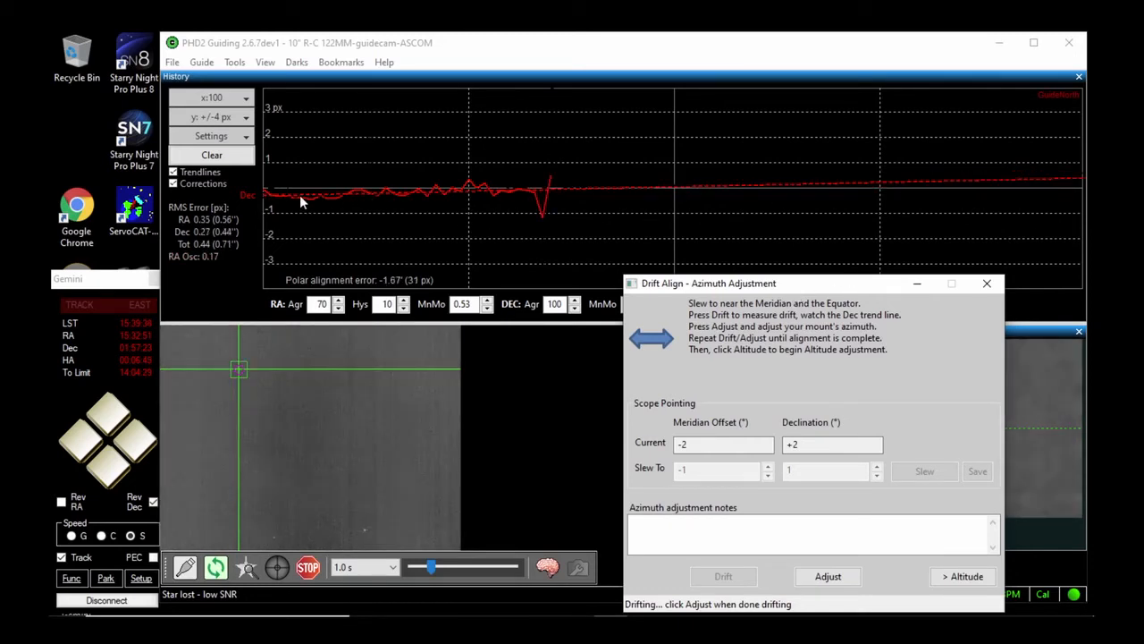
left_click(213, 157)
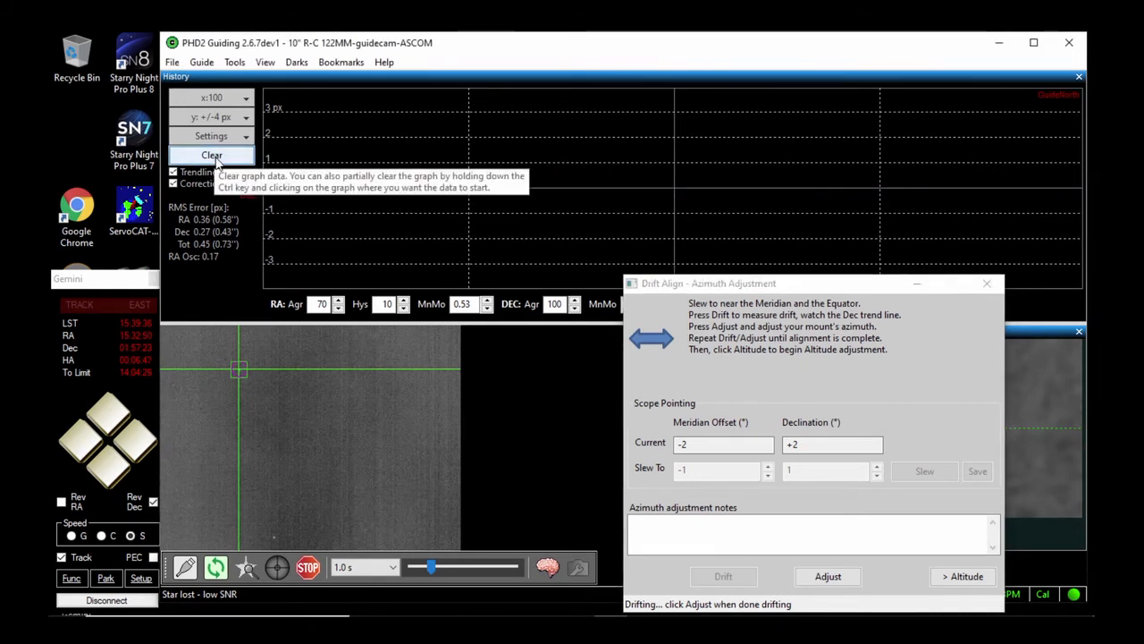
left_click(827, 575)
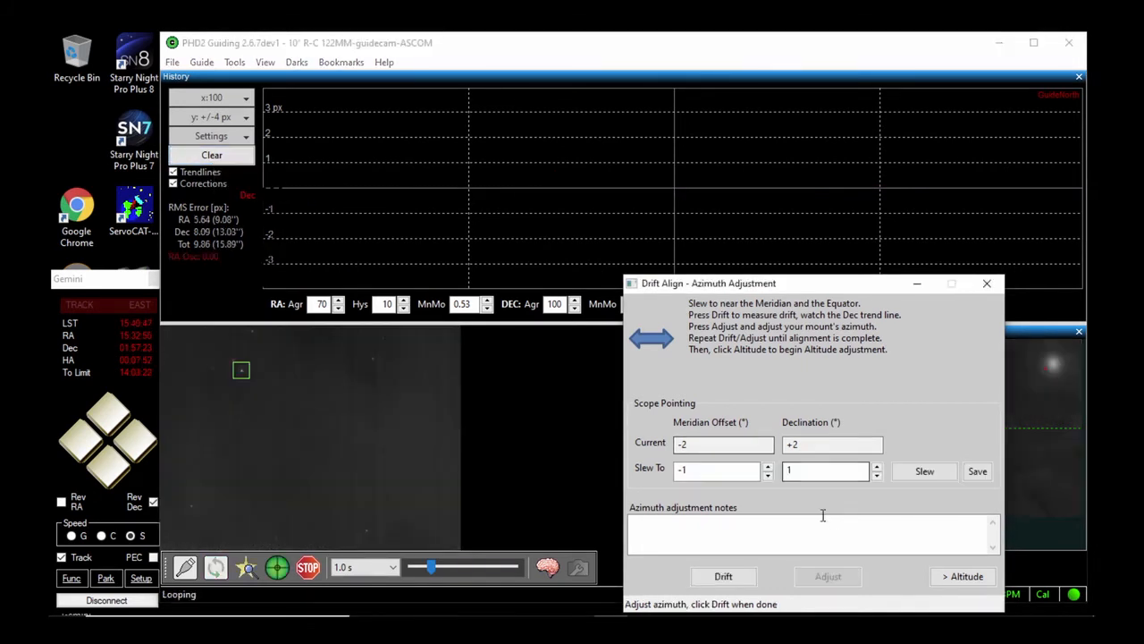
Carry out two further azimuth drift-and-adjust rounds, letting the Dec trend line span the graph before each adjustment
left_click(733, 576)
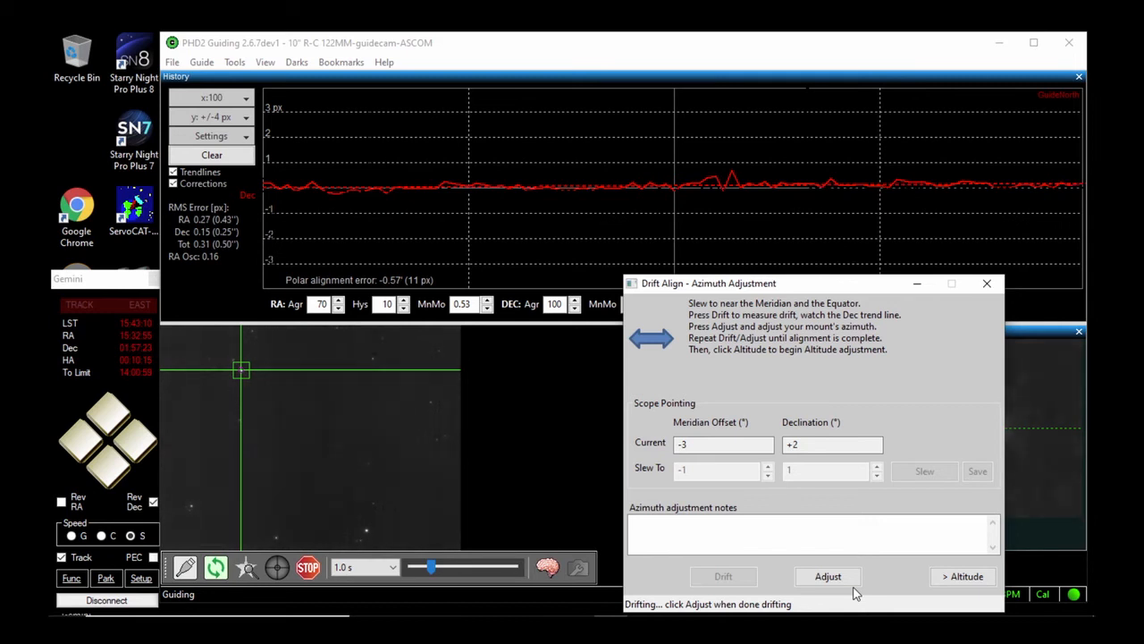
left_click(828, 580)
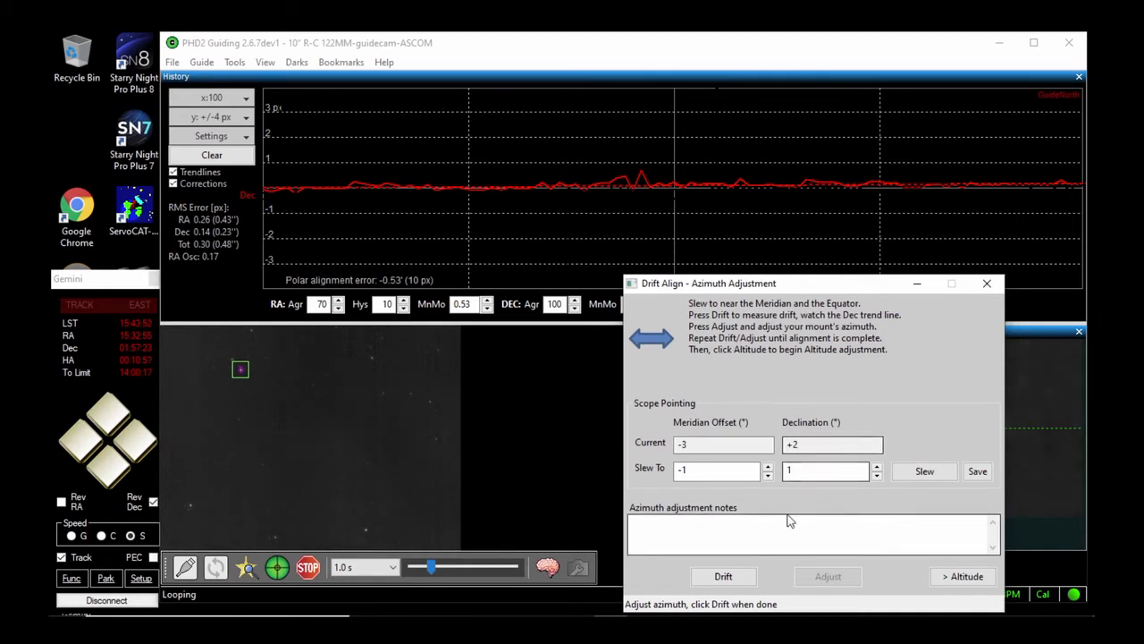
left_click(728, 578)
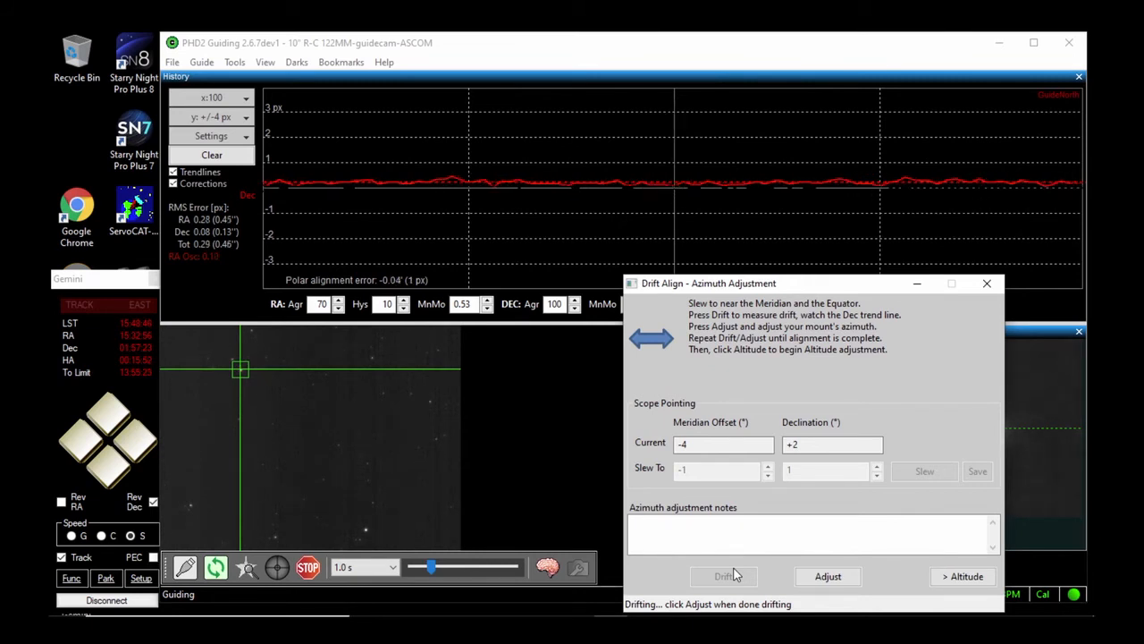
left_click(830, 580)
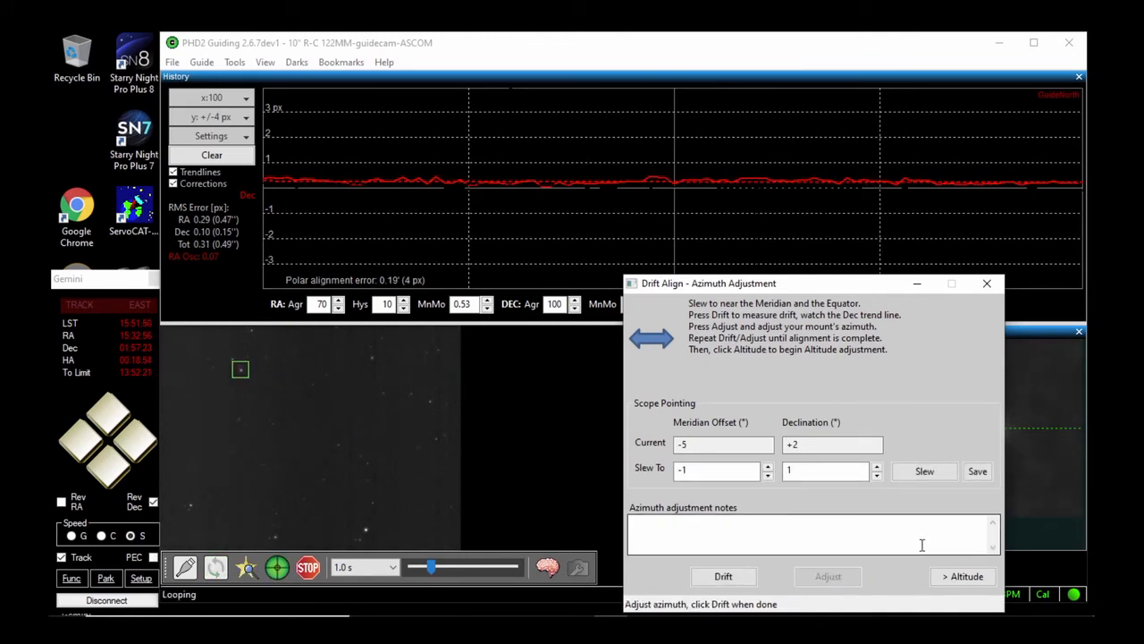
Change to altitude adjustment, switch to the Starry Night sky chart and slew the mount west with the Gemini controller to near 12h RA
left_click(966, 580)
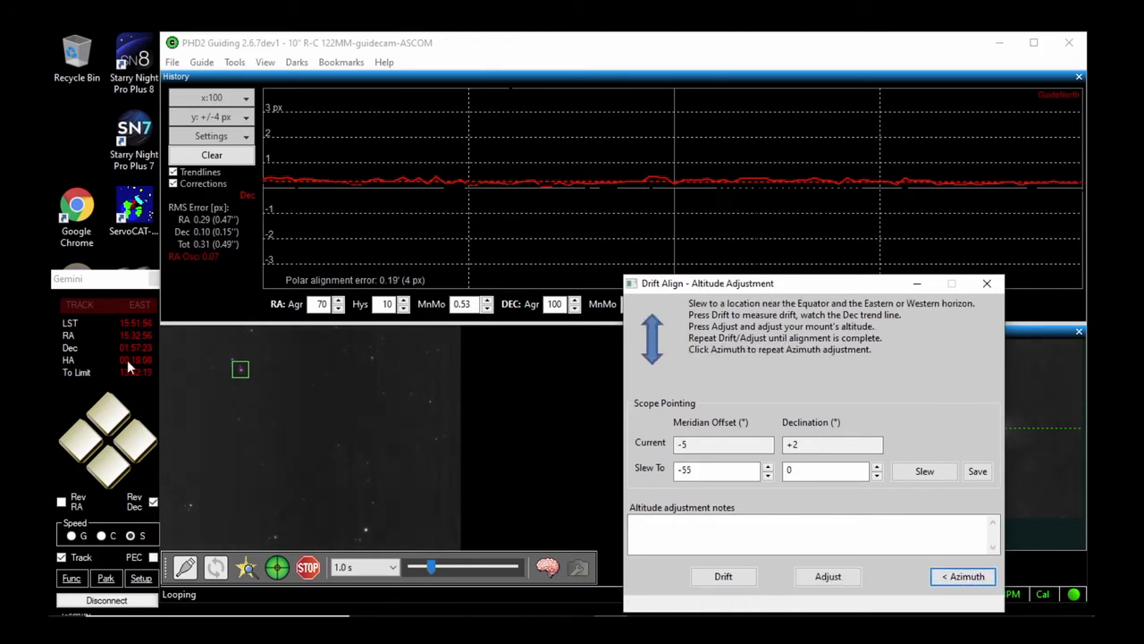
mouse_move(1032, 611)
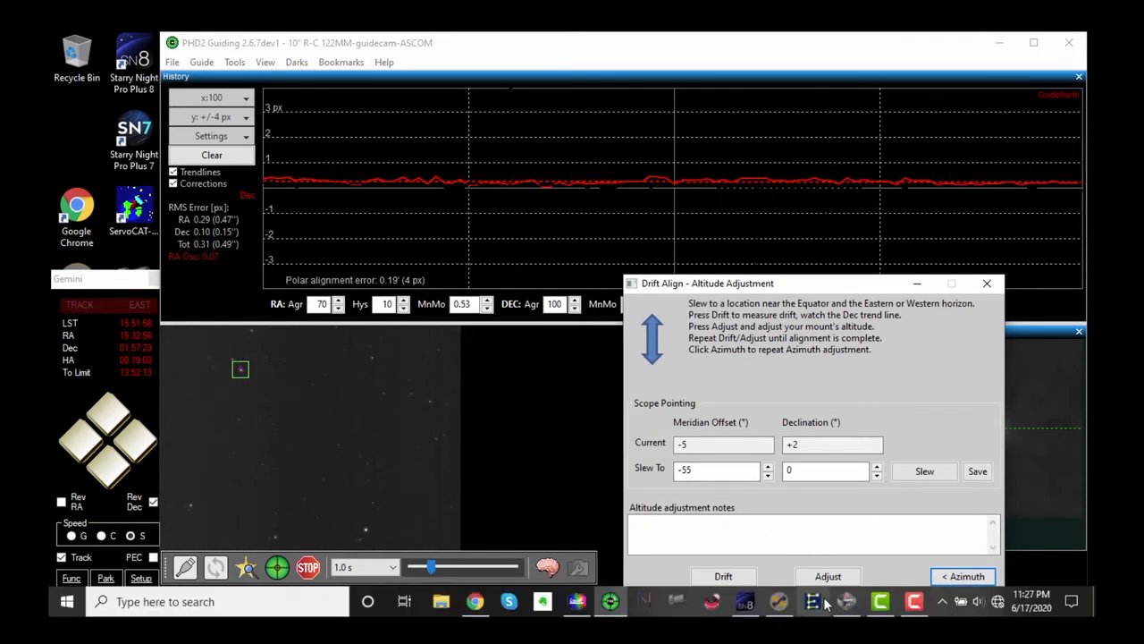
left_click(745, 600)
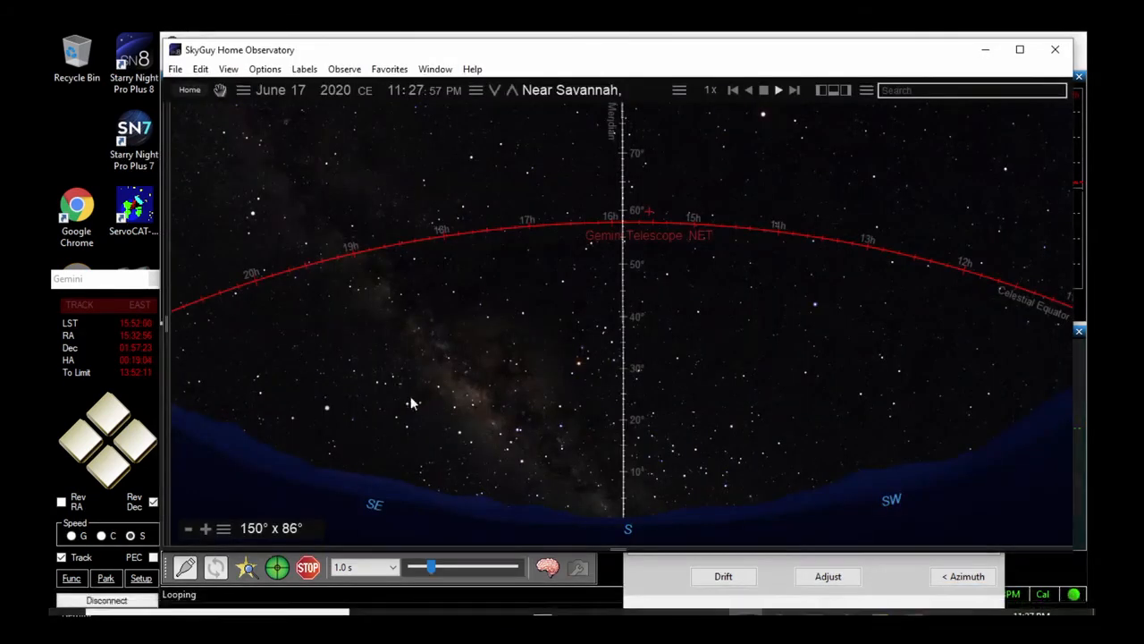
left_click(141, 447)
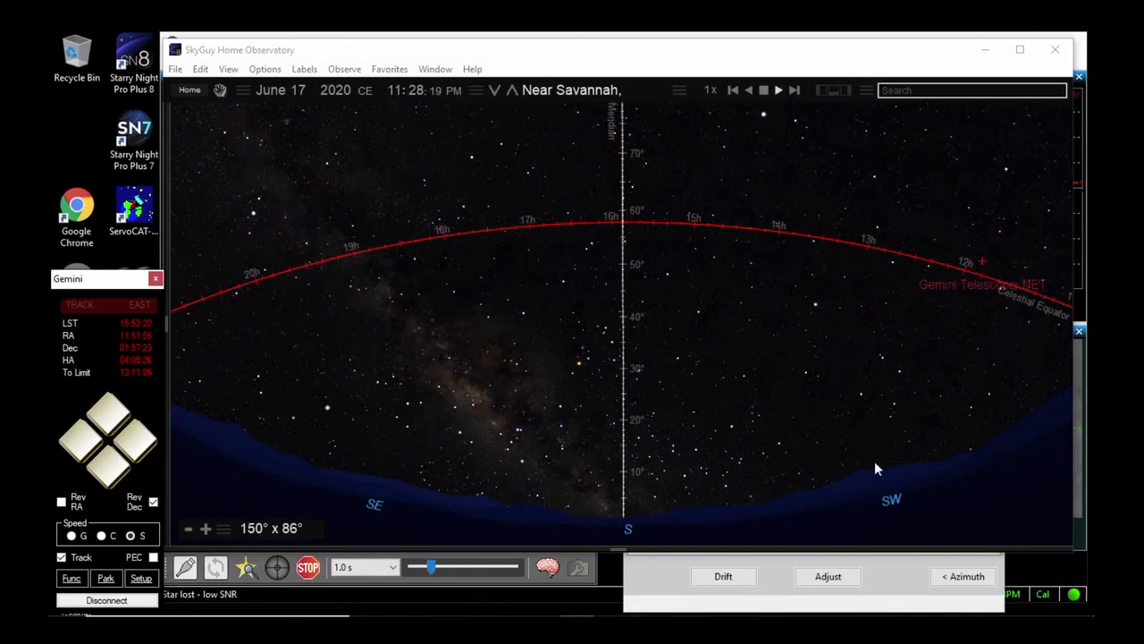
Return to PHD2 Guiding and select the faint star just below and right of the field centre as guide star
left_click(1041, 561)
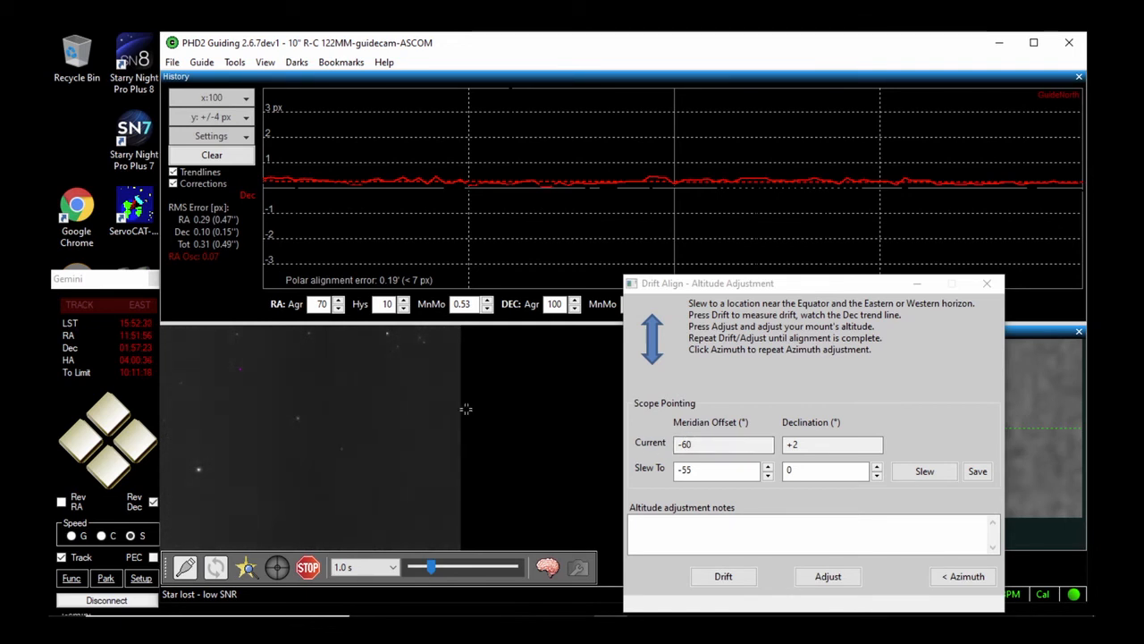
left_click(297, 417)
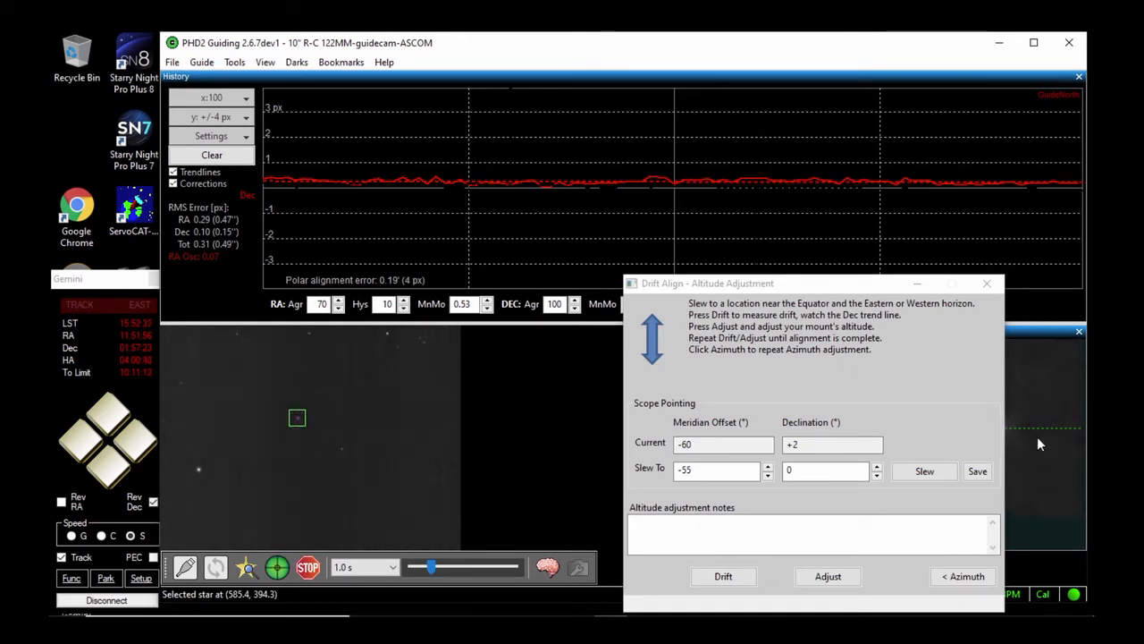
left_click_drag(863, 283, 818, 257)
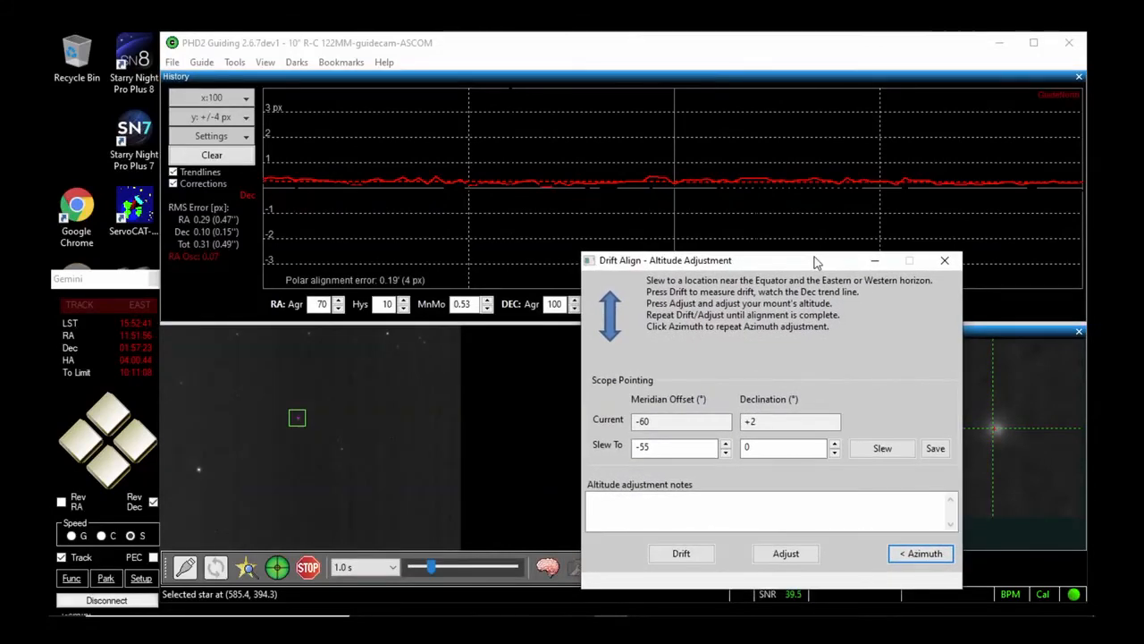
left_click(340, 448)
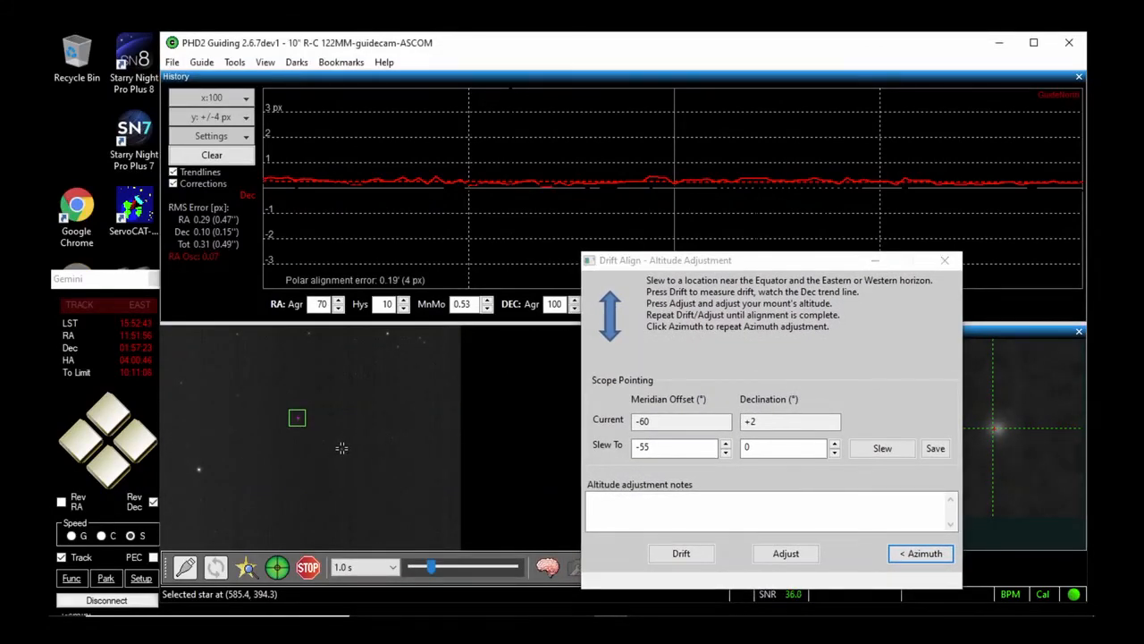
left_click_drag(825, 260, 869, 274)
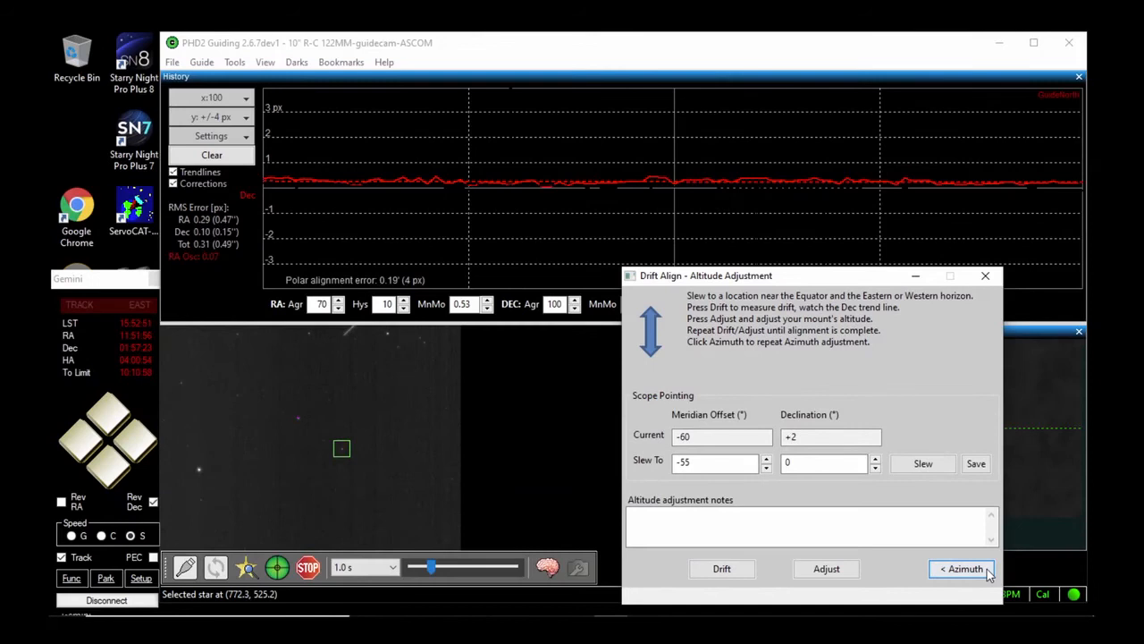
Carry out three altitude drift-and-adjust rounds on the faint guide star, letting the Dec trend line develop before each adjustment
left_click(724, 569)
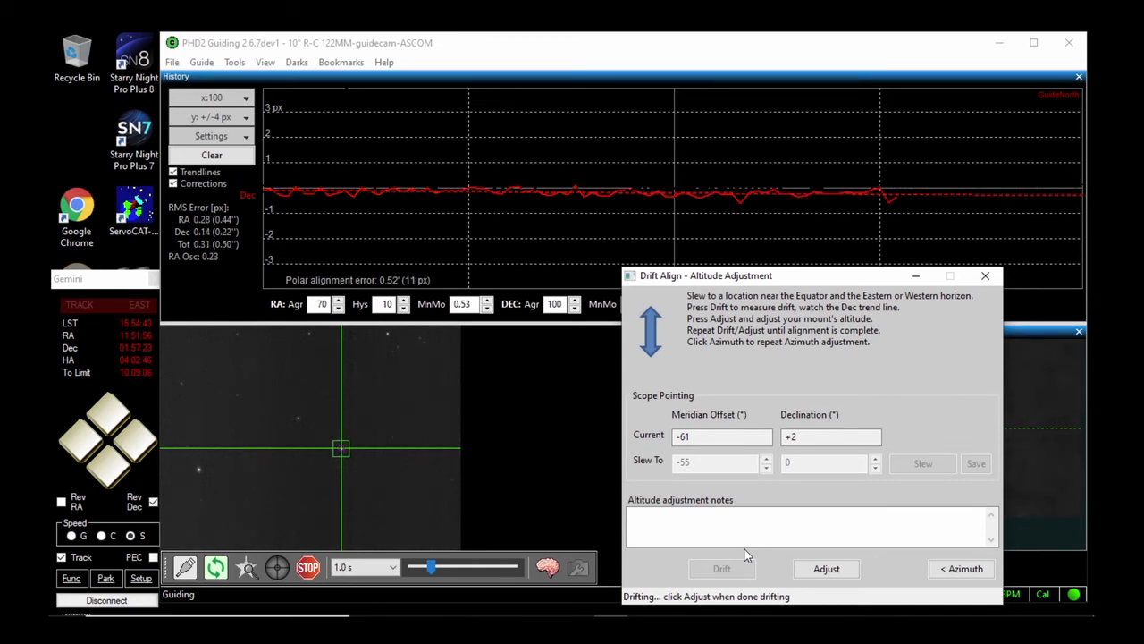
left_click(828, 569)
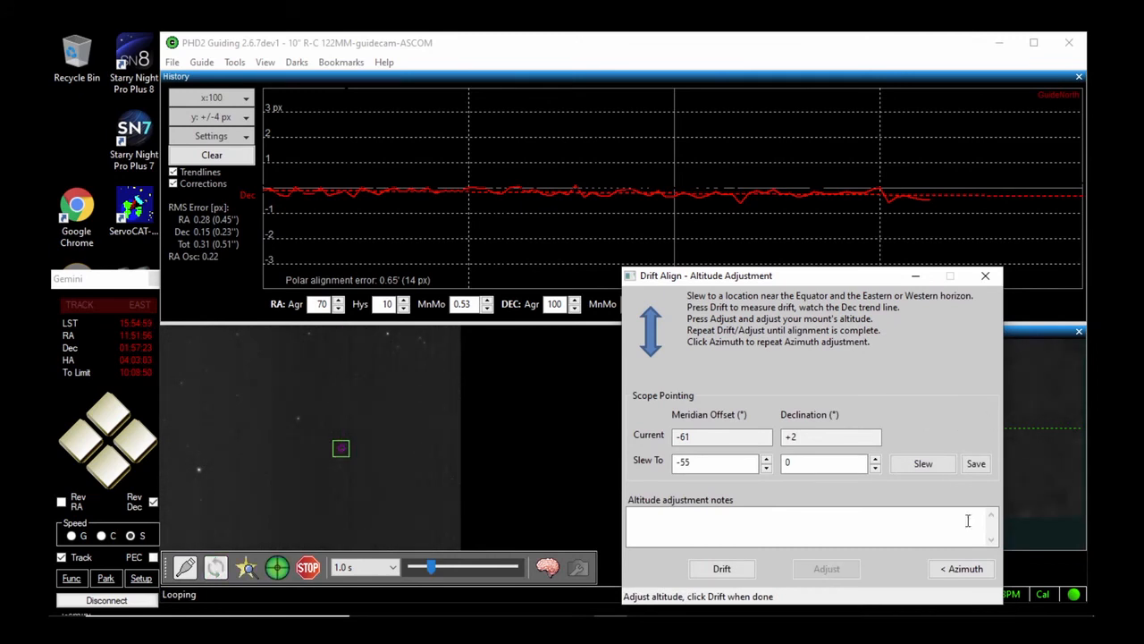
left_click(723, 569)
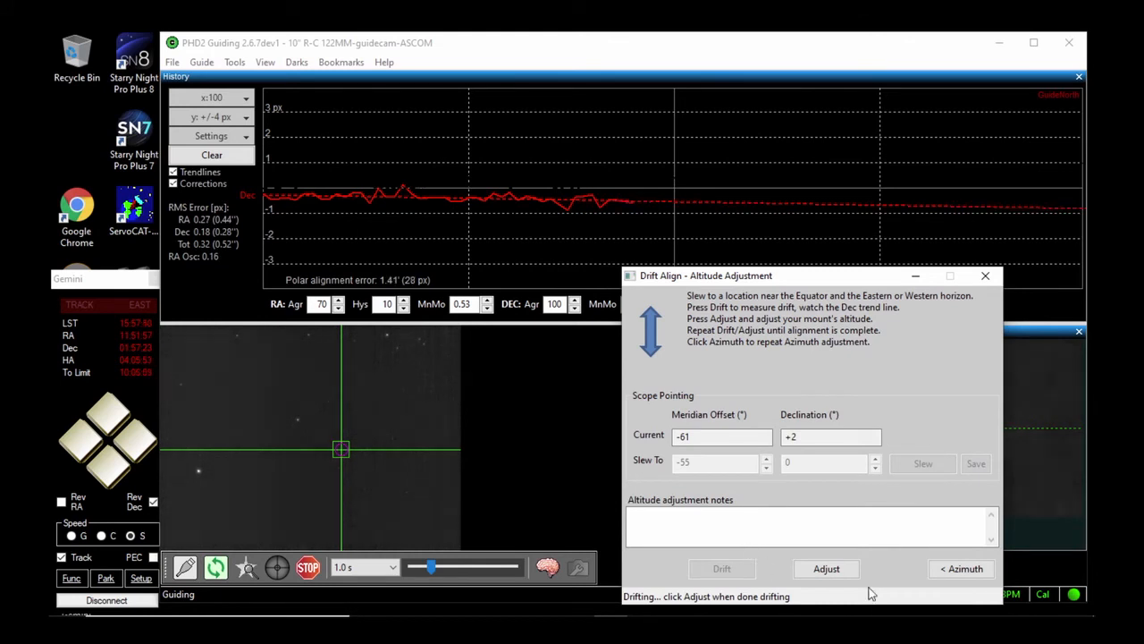
left_click(829, 569)
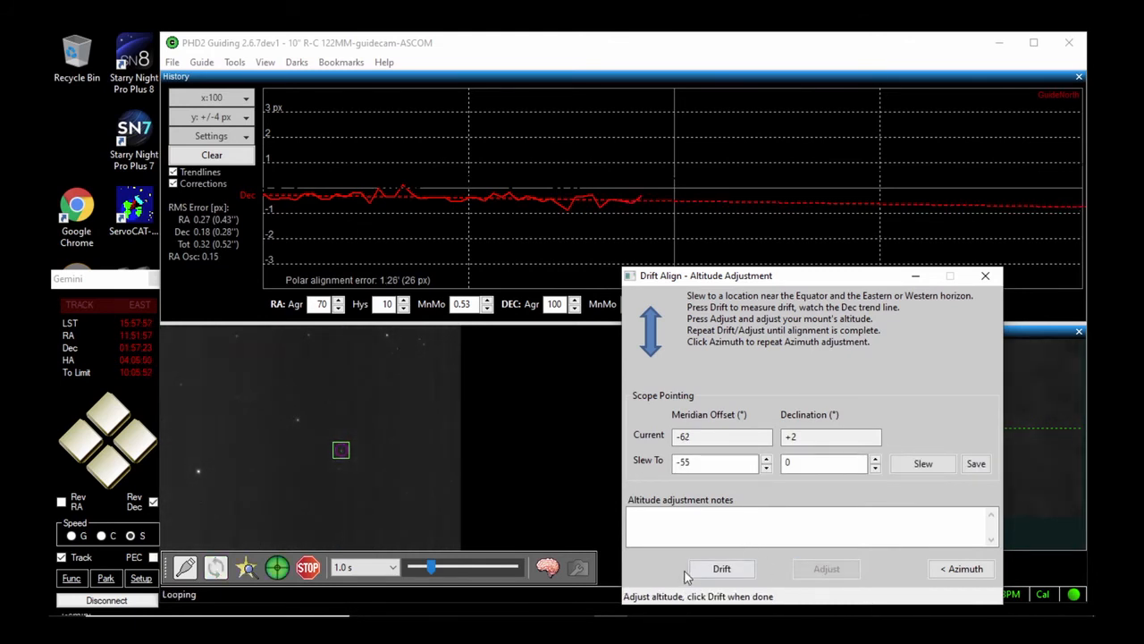
left_click(725, 566)
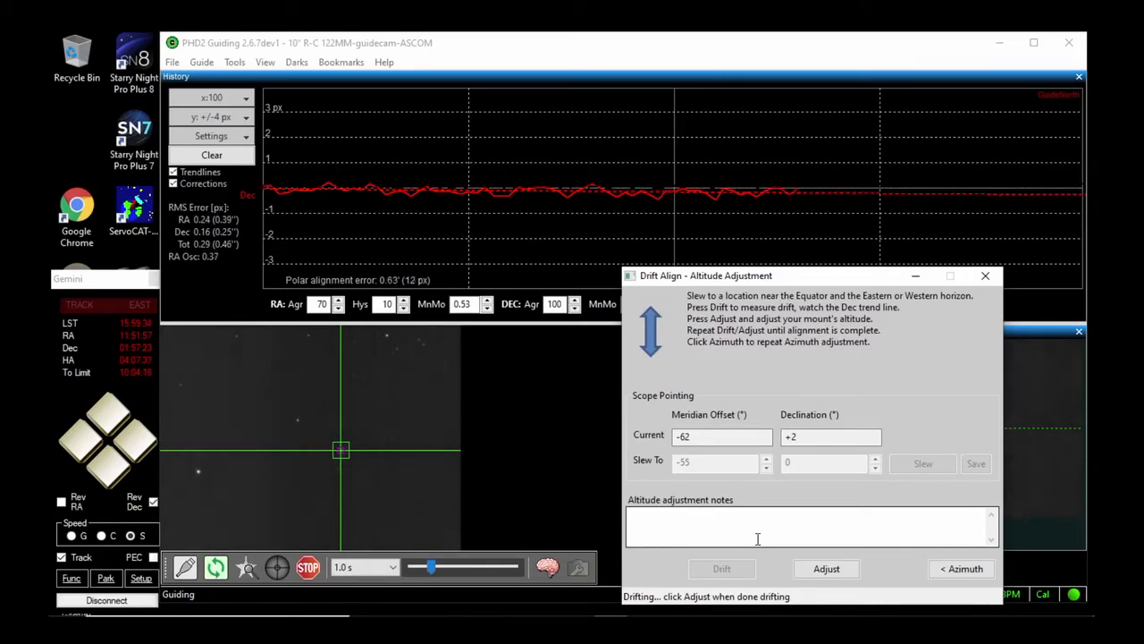
left_click(830, 570)
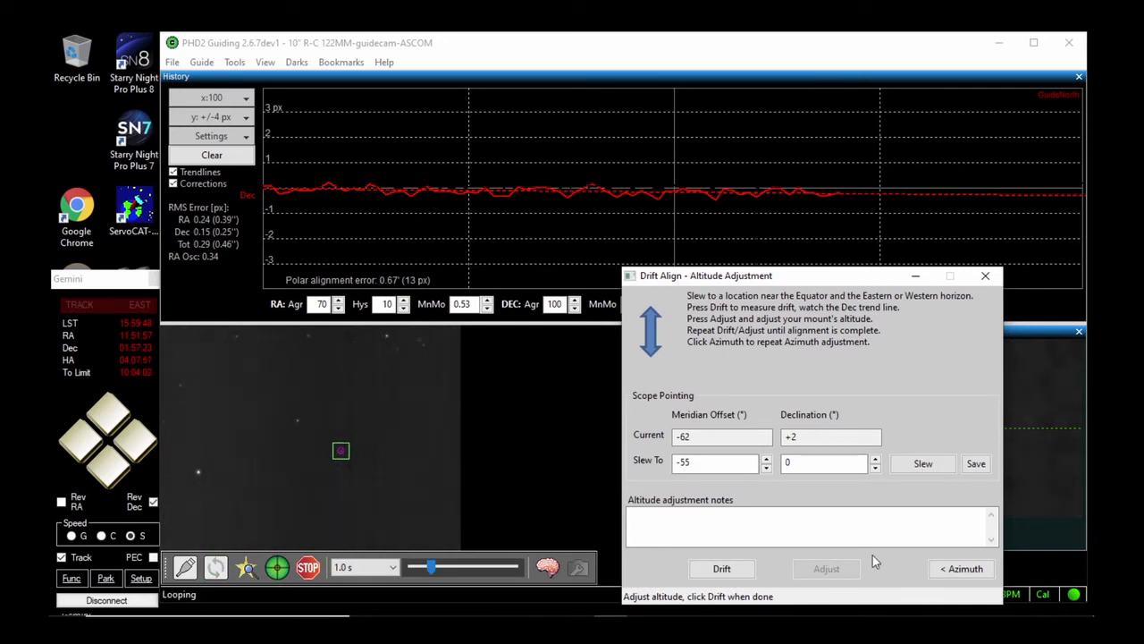
Carry out one last altitude drift-and-adjust round, clearing the graph early in the drift, and close Drift Align
left_click(718, 570)
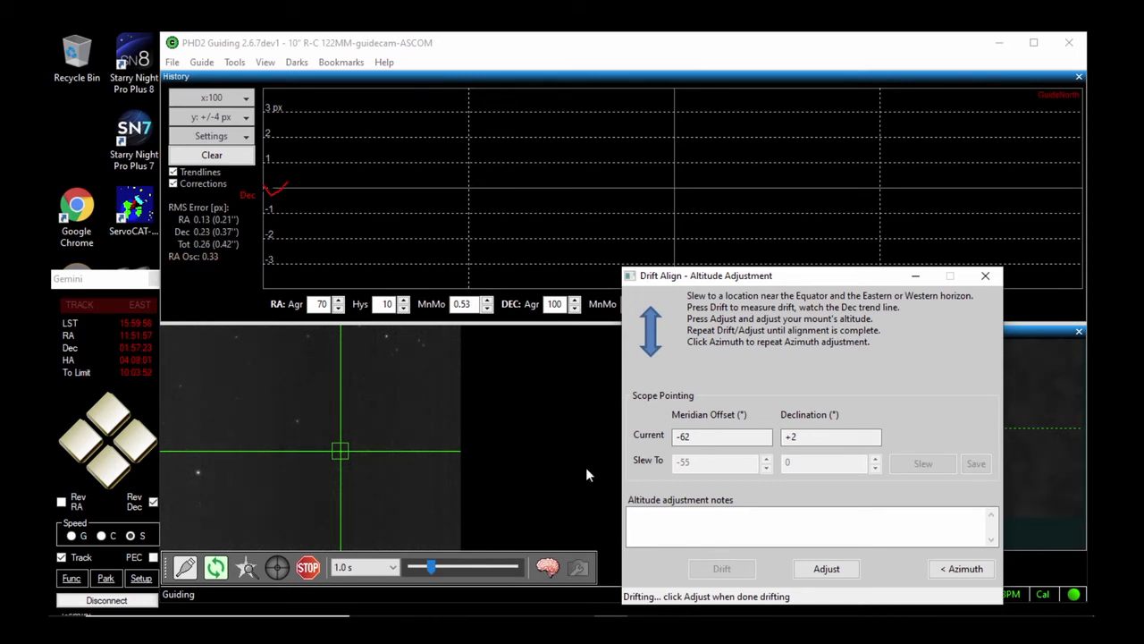
left_click(212, 156)
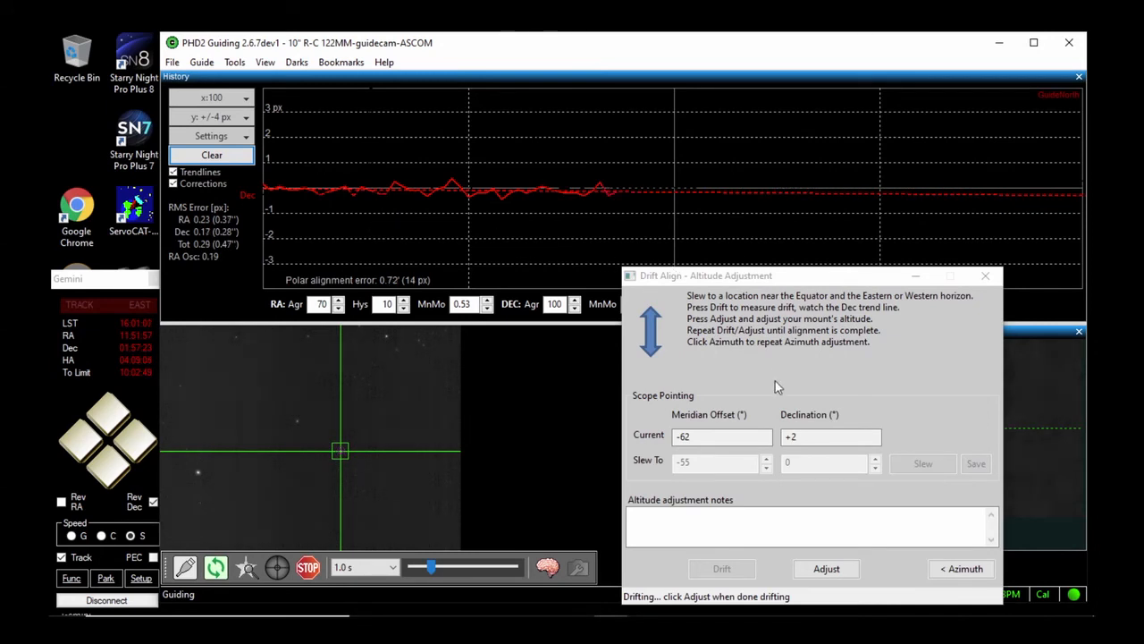
left_click(830, 569)
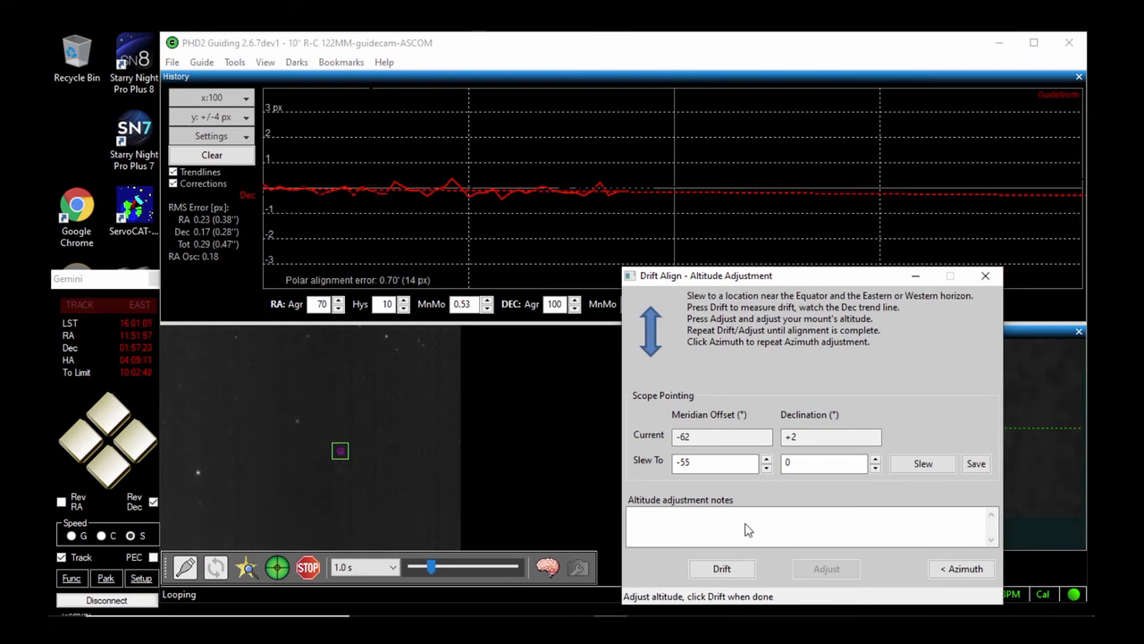
left_click(985, 276)
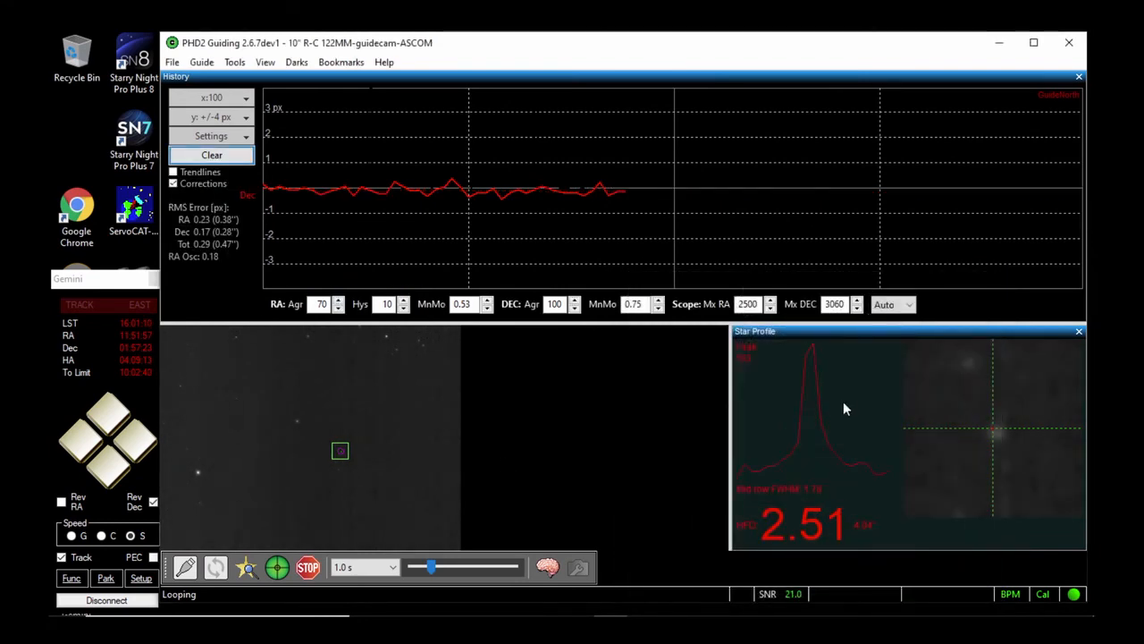
Switch to the Starry Night sky chart and slew the mount east with the Gemini controller to the meridian near 16h RA
mouse_move(814, 610)
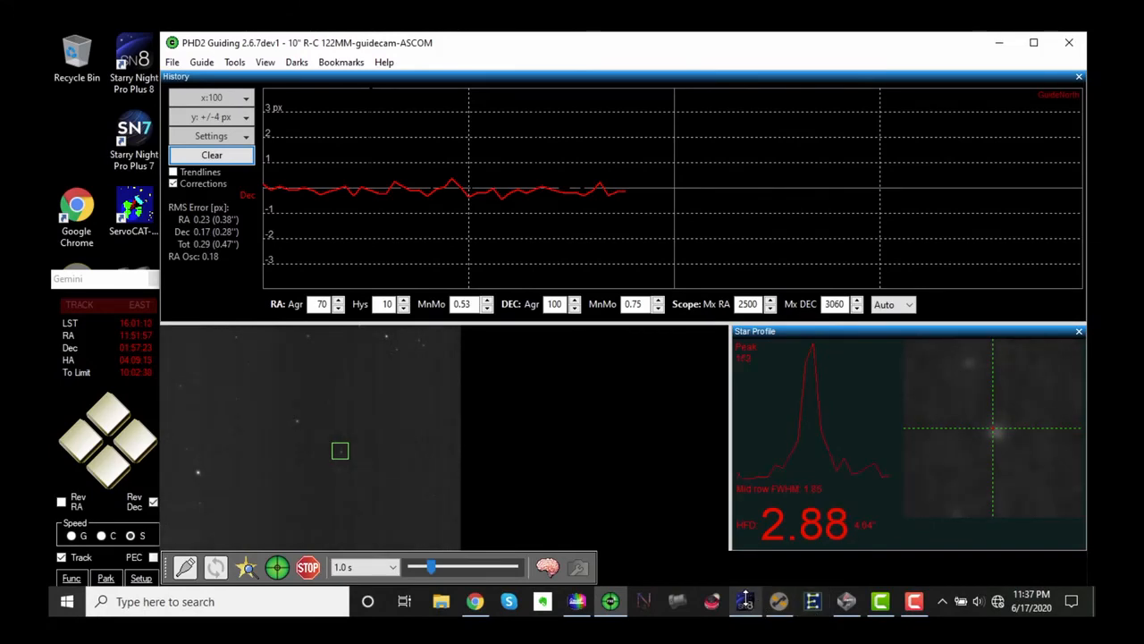
left_click(744, 601)
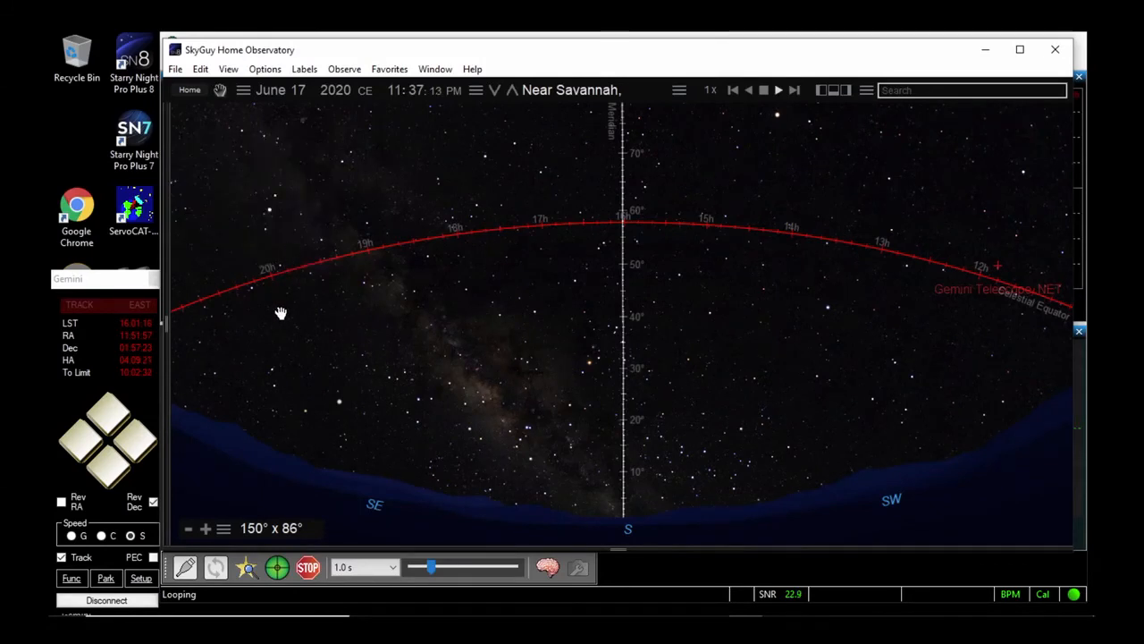
left_click(77, 440)
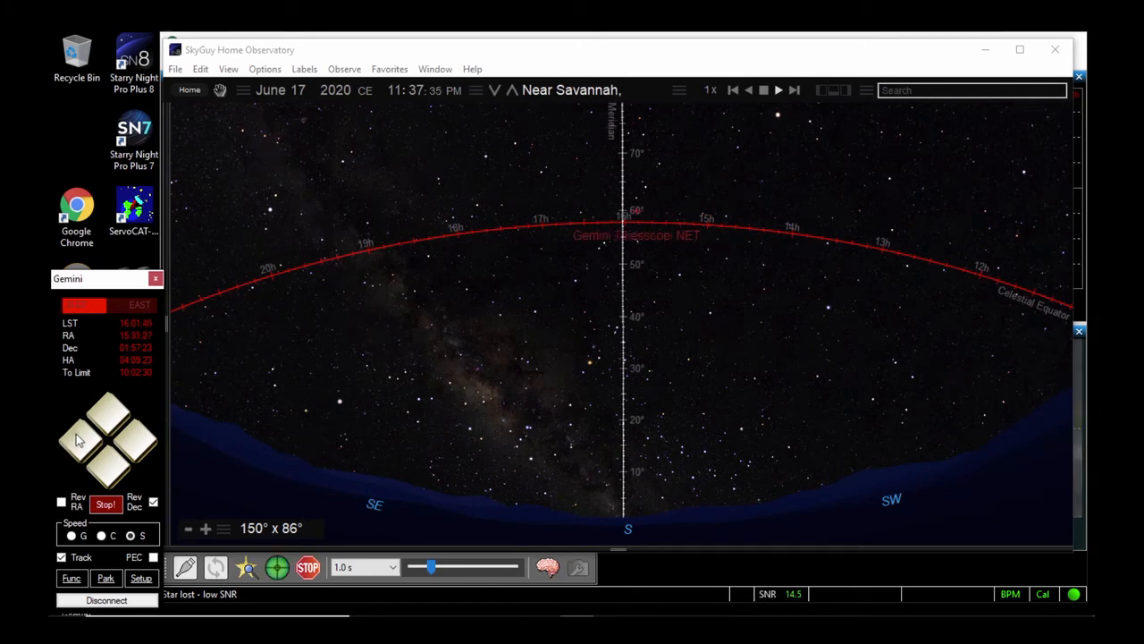
left_click(77, 438)
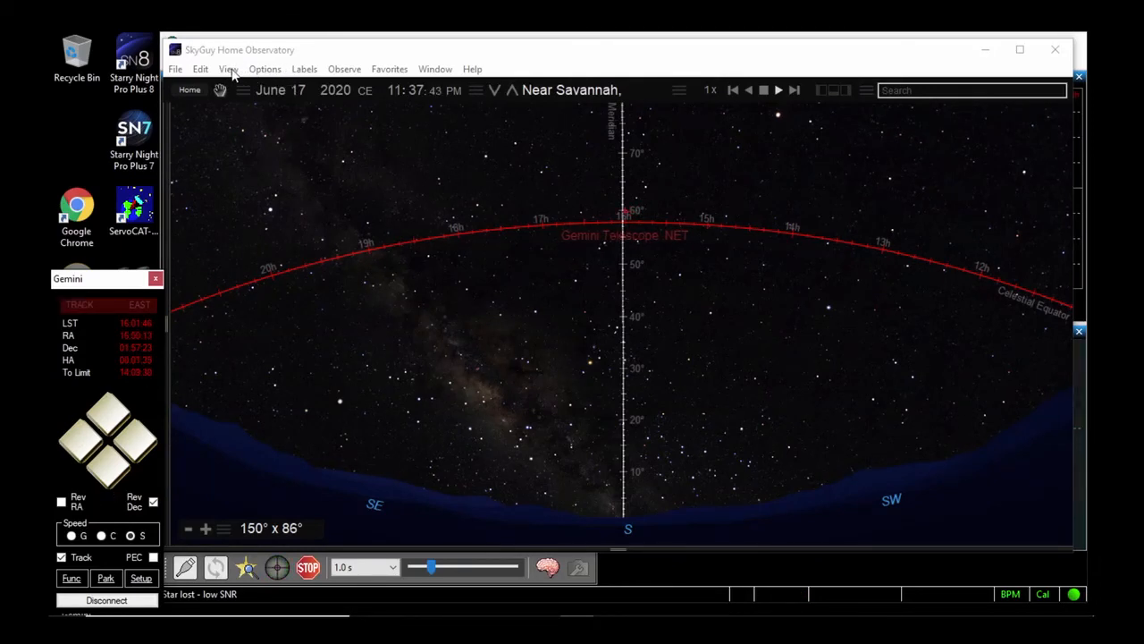
Return to PHD2 Guiding, open the Guiding Assistant and turn off its declination backlash measurement
left_click(762, 581)
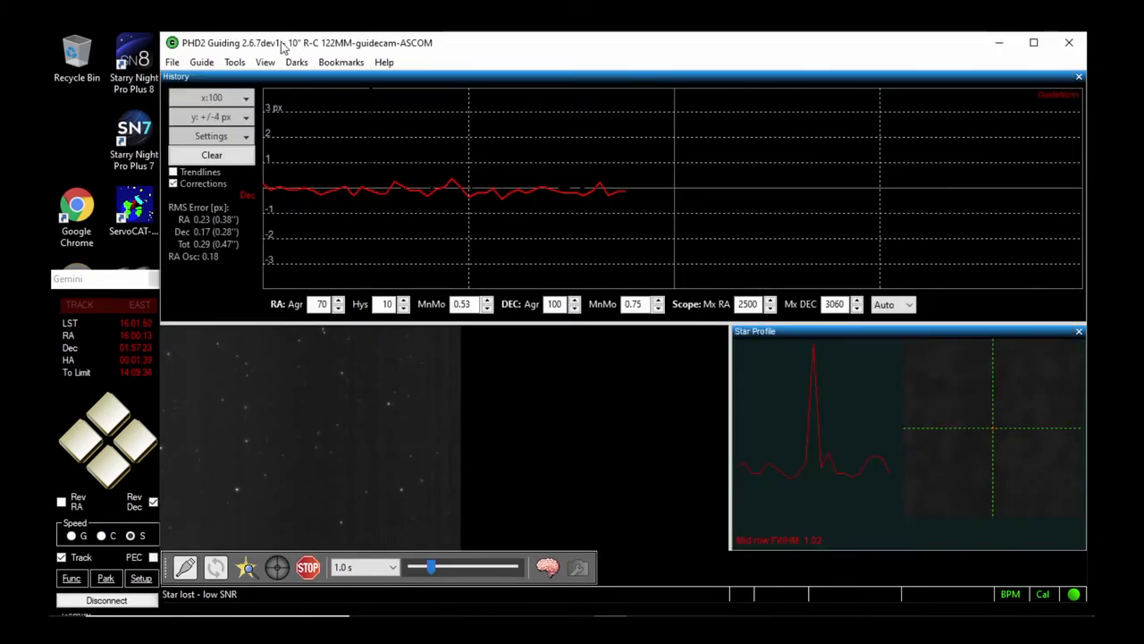
left_click(237, 63)
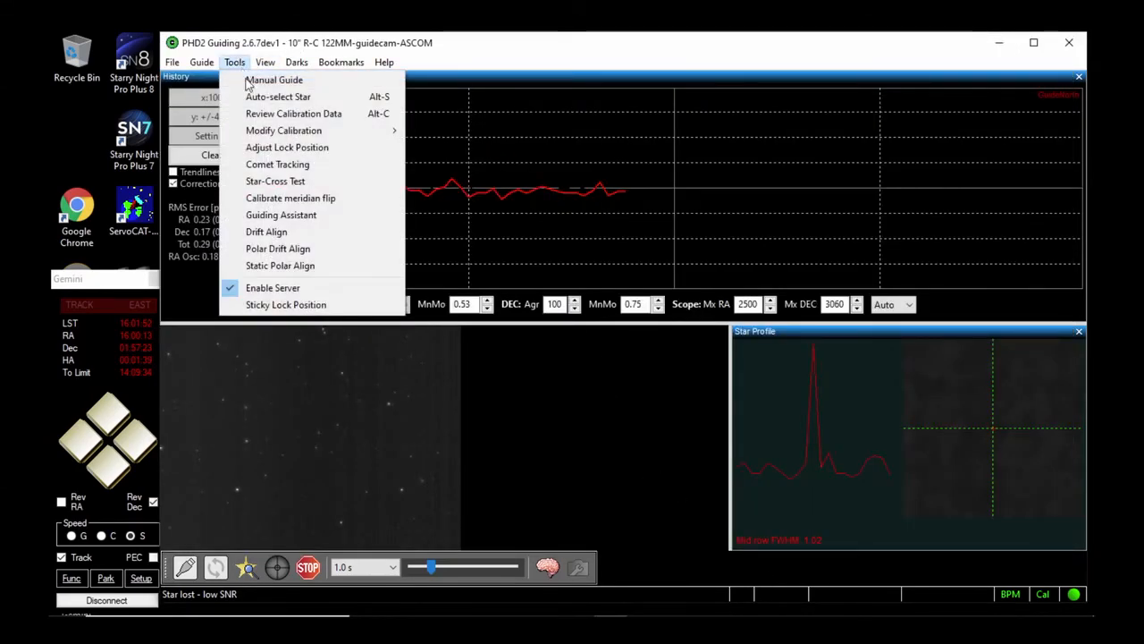
left_click(264, 218)
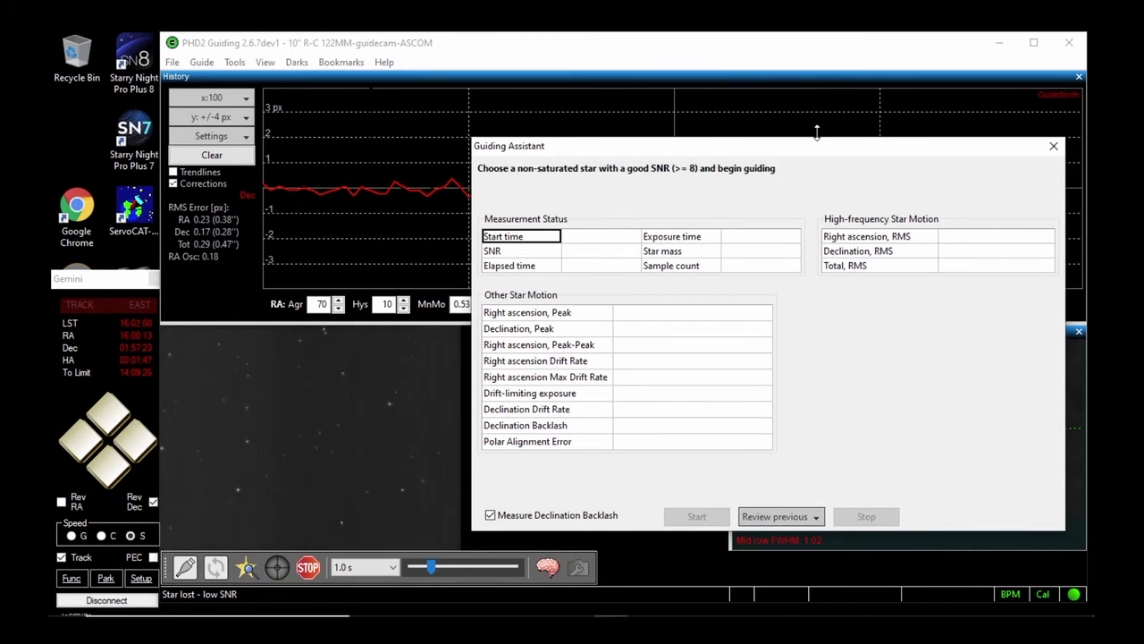
left_click_drag(736, 140, 695, 132)
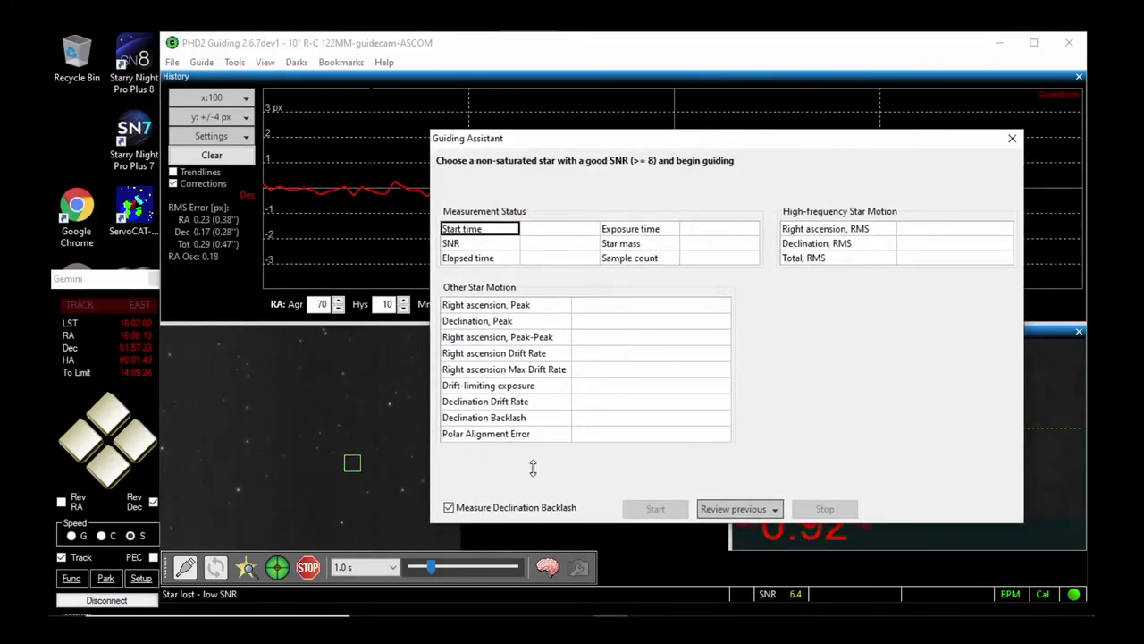
left_click(449, 507)
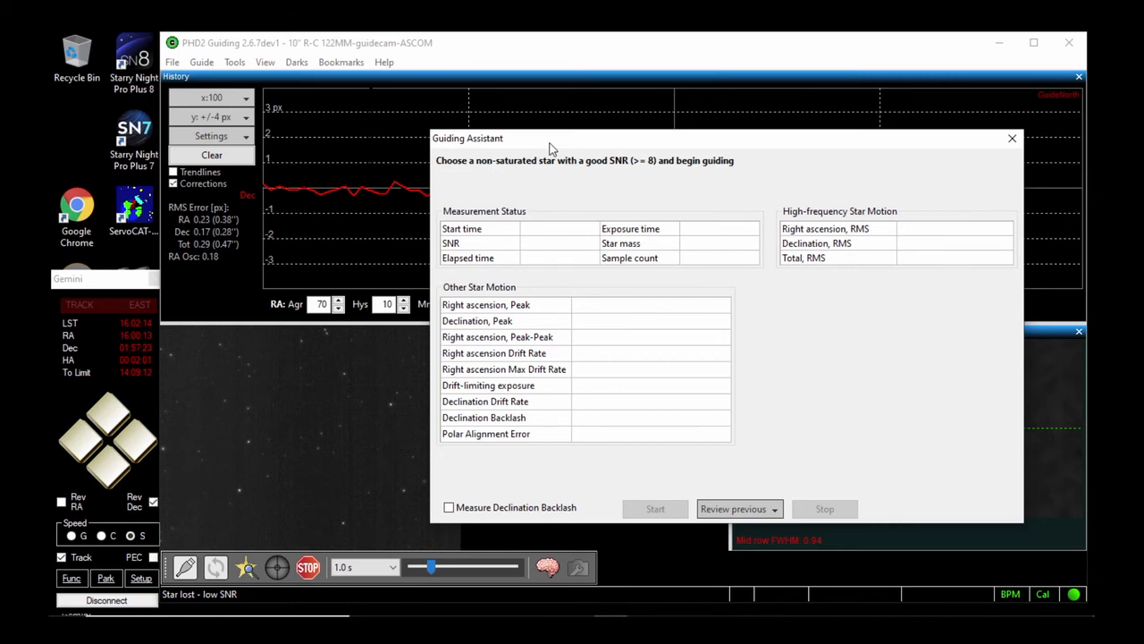
left_click_drag(567, 143, 617, 136)
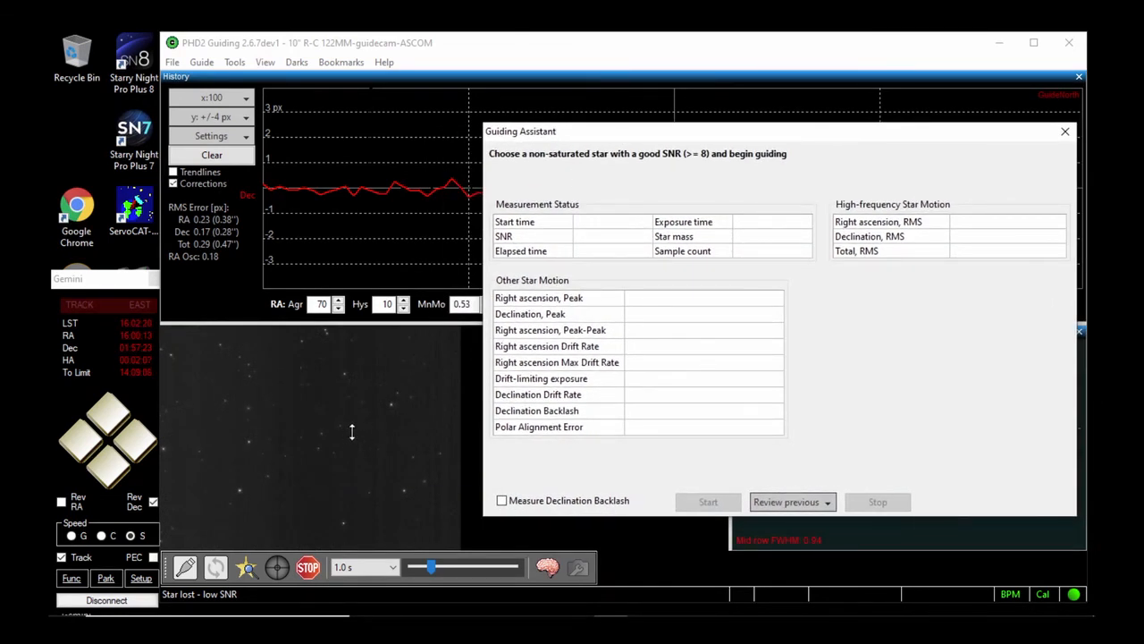
Start guiding with a 2.0 s exposure on the faint star just below and left of the field centre
left_click(320, 431)
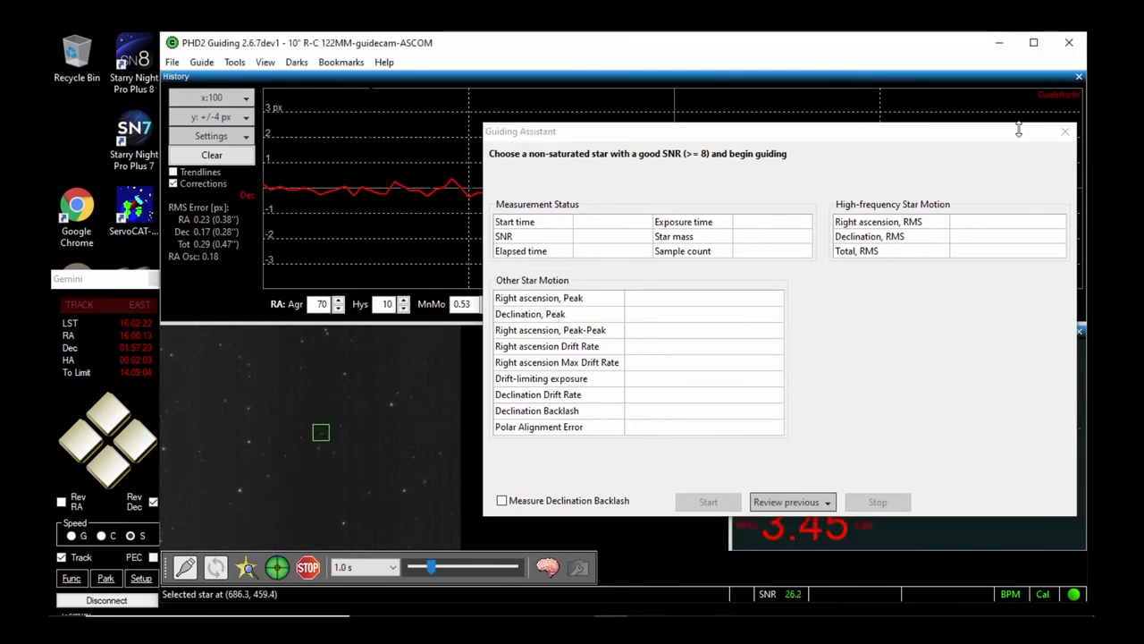
left_click_drag(898, 131, 858, 98)
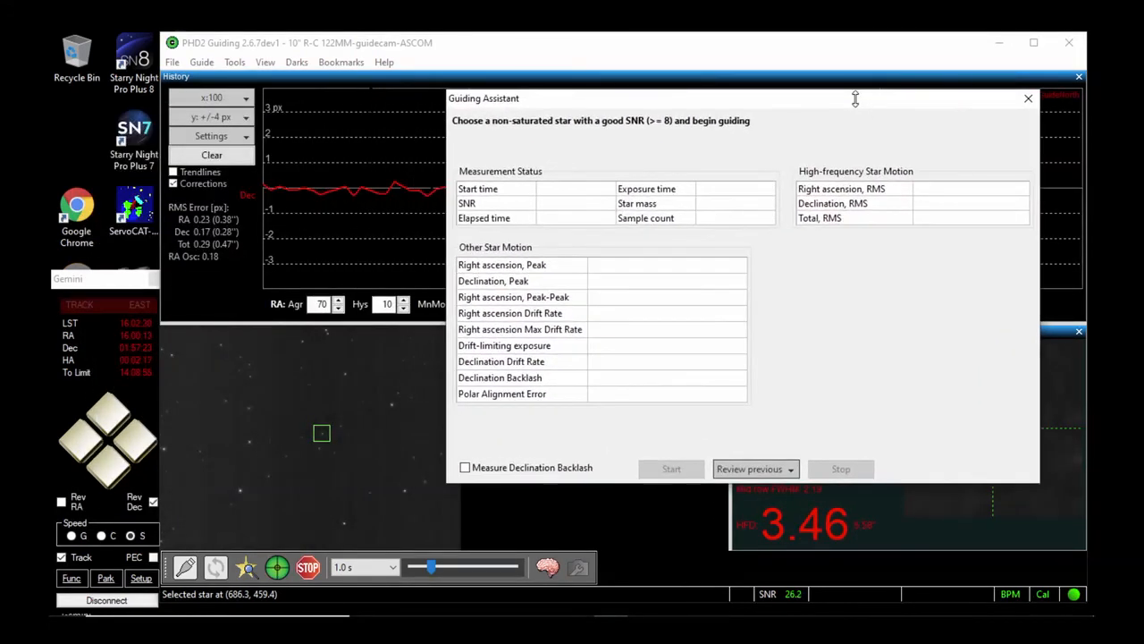
left_click(394, 568)
left_click(370, 390)
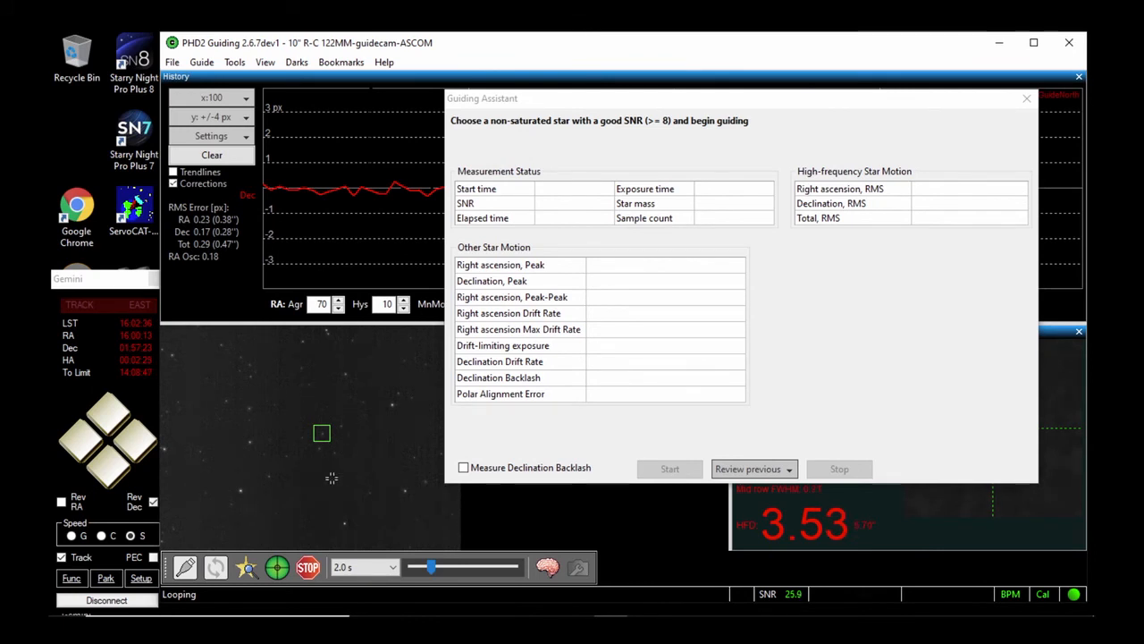
left_click(286, 455)
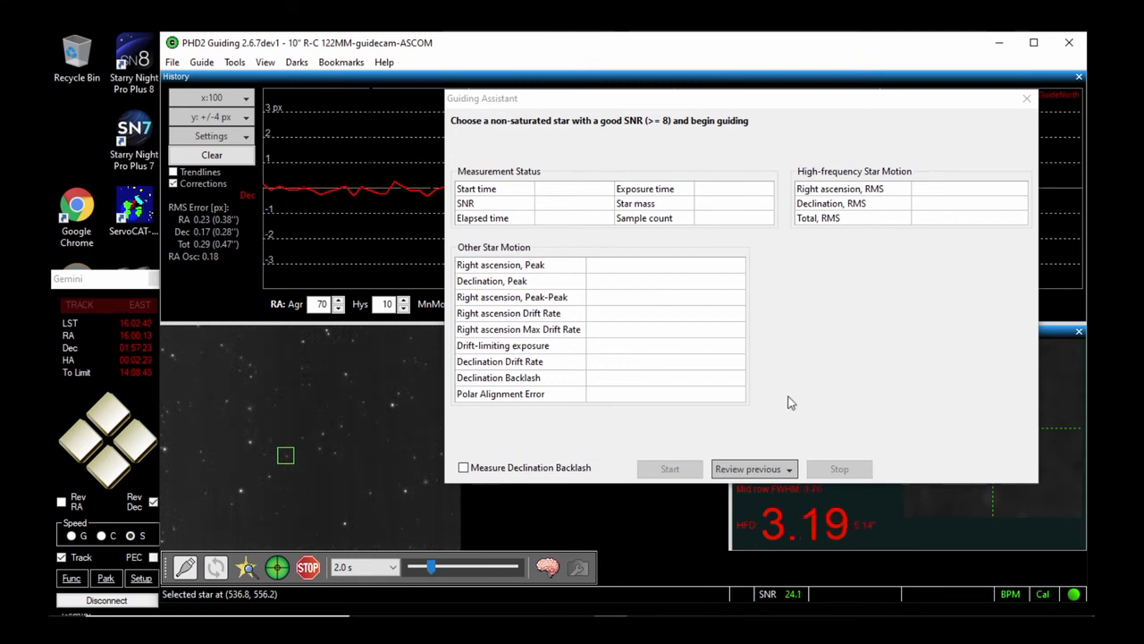
left_click_drag(918, 97, 601, 141)
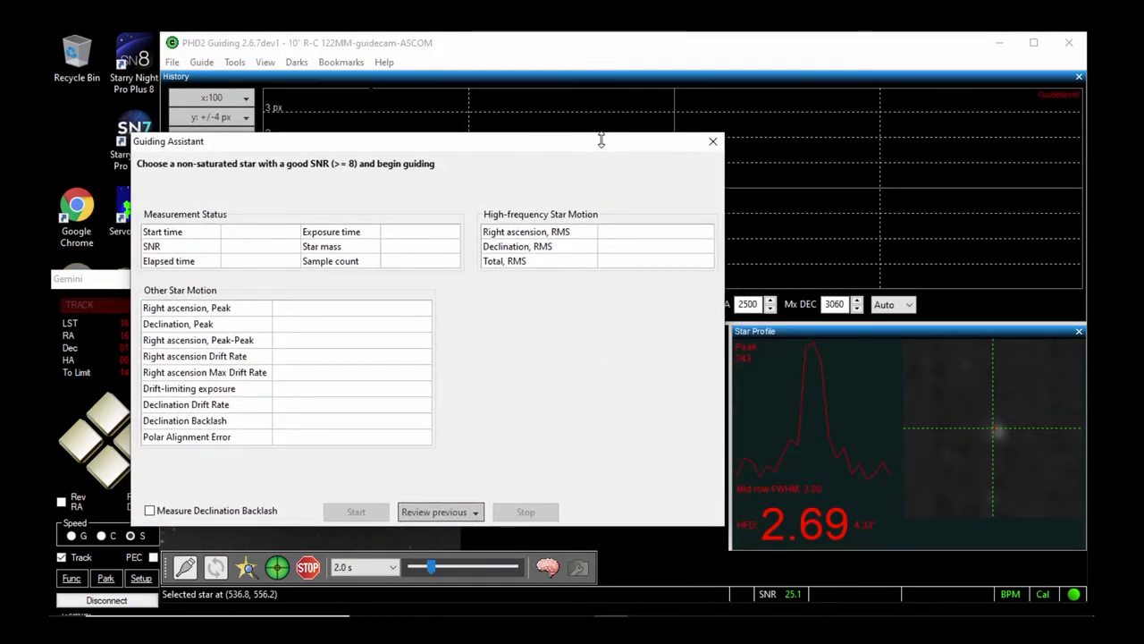
left_click_drag(602, 140, 602, 140)
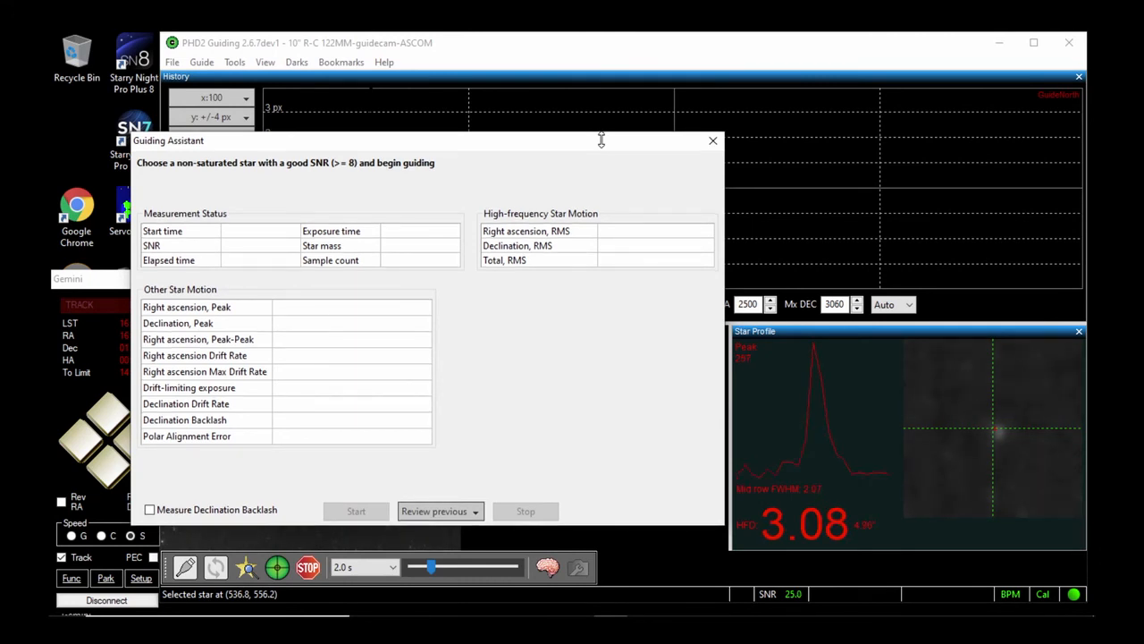
left_click_drag(601, 139, 938, 164)
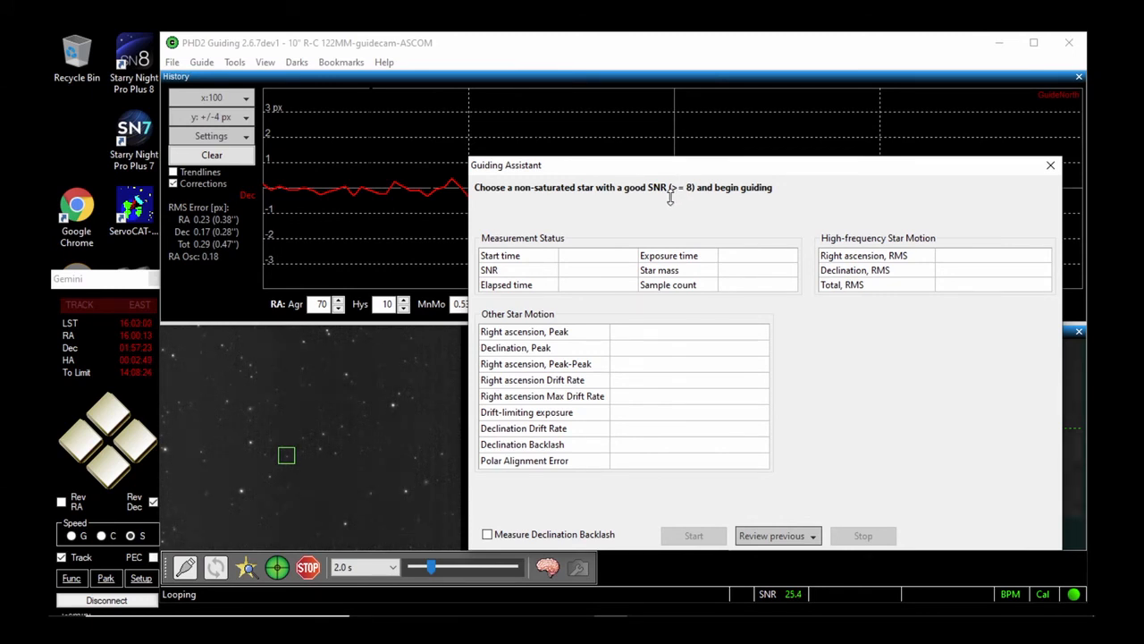
left_click(278, 569)
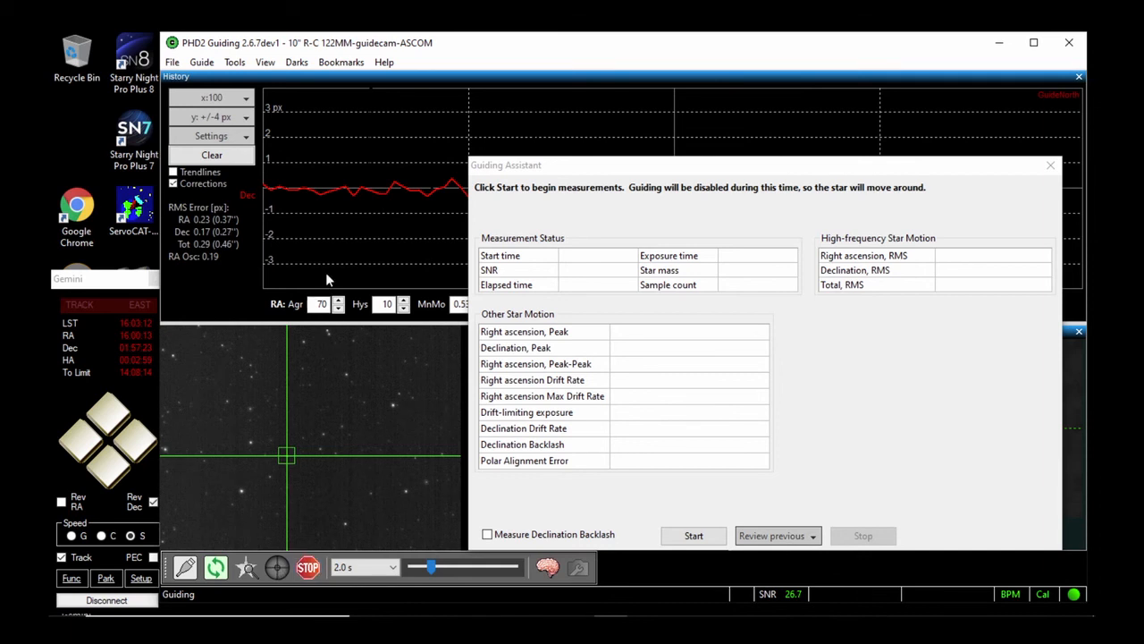
Show the RA trace alongside Dec in the guiding history graph and clear the old graph data
left_click(243, 137)
left_click(230, 331)
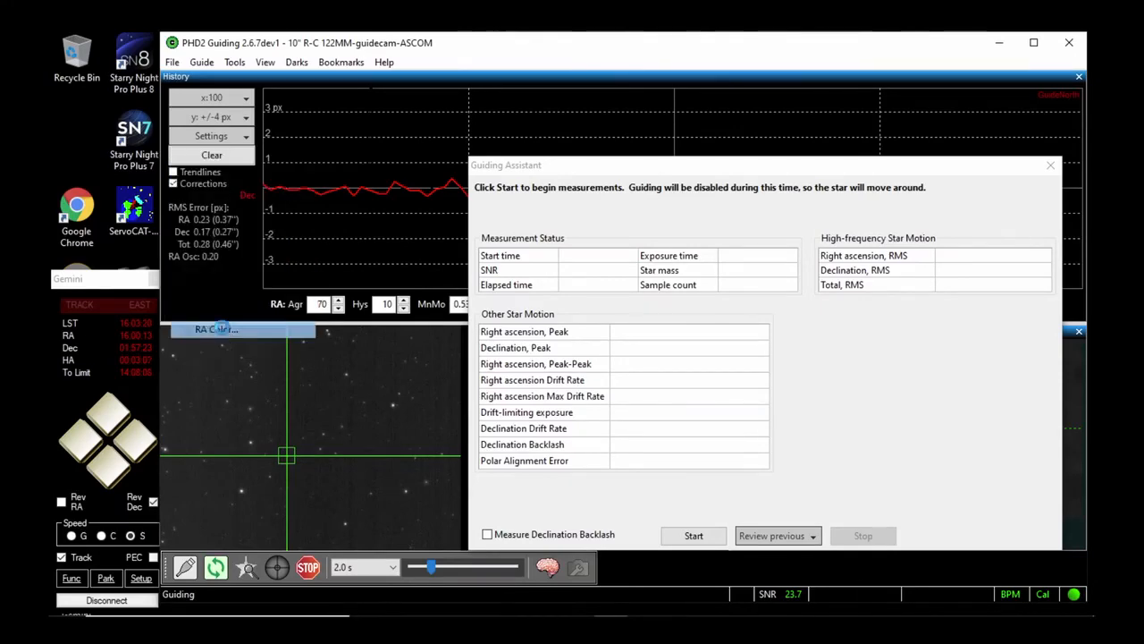
left_click(278, 133)
left_click(192, 307)
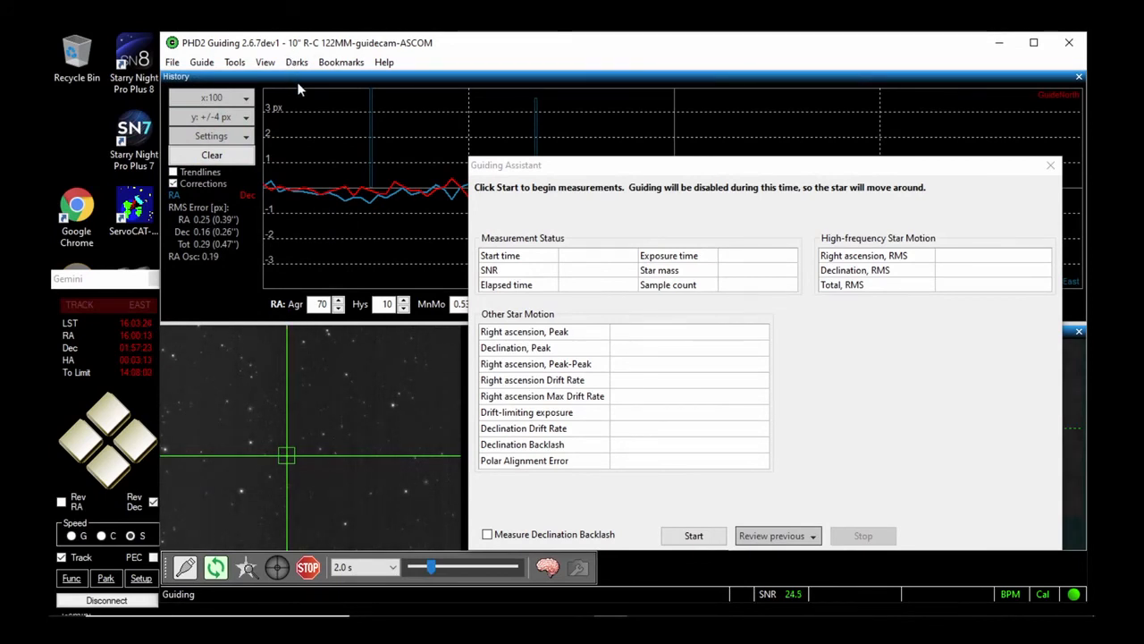
left_click(212, 154)
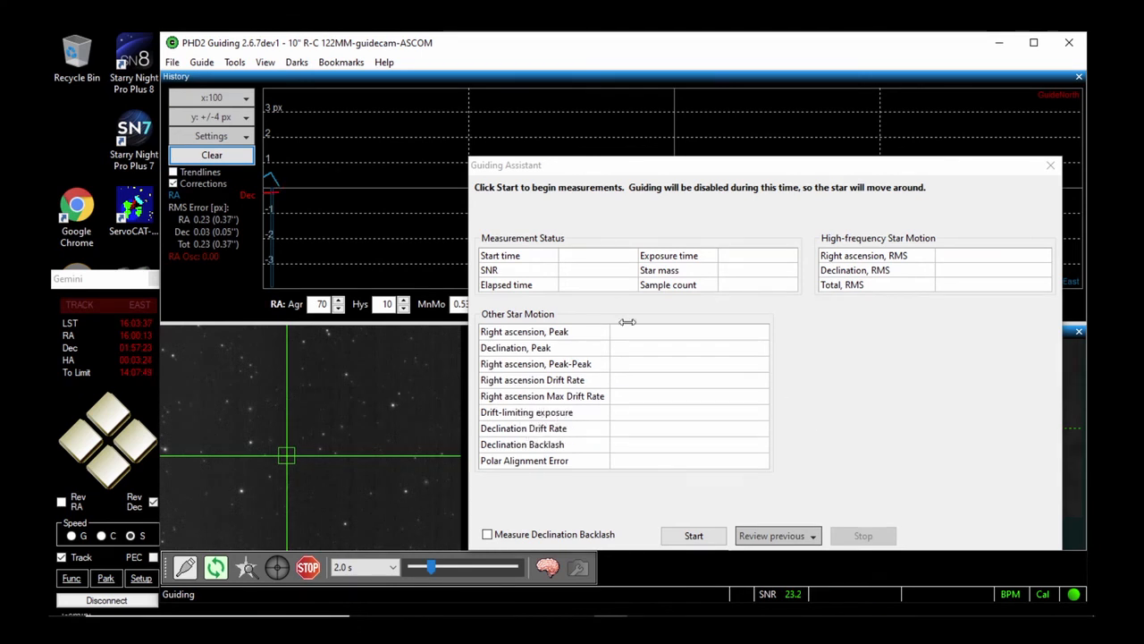
Run the Guiding Assistant measurement for about six minutes to check the polar alignment error, and stop it
left_click(602, 162)
left_click_drag(603, 161, 604, 152)
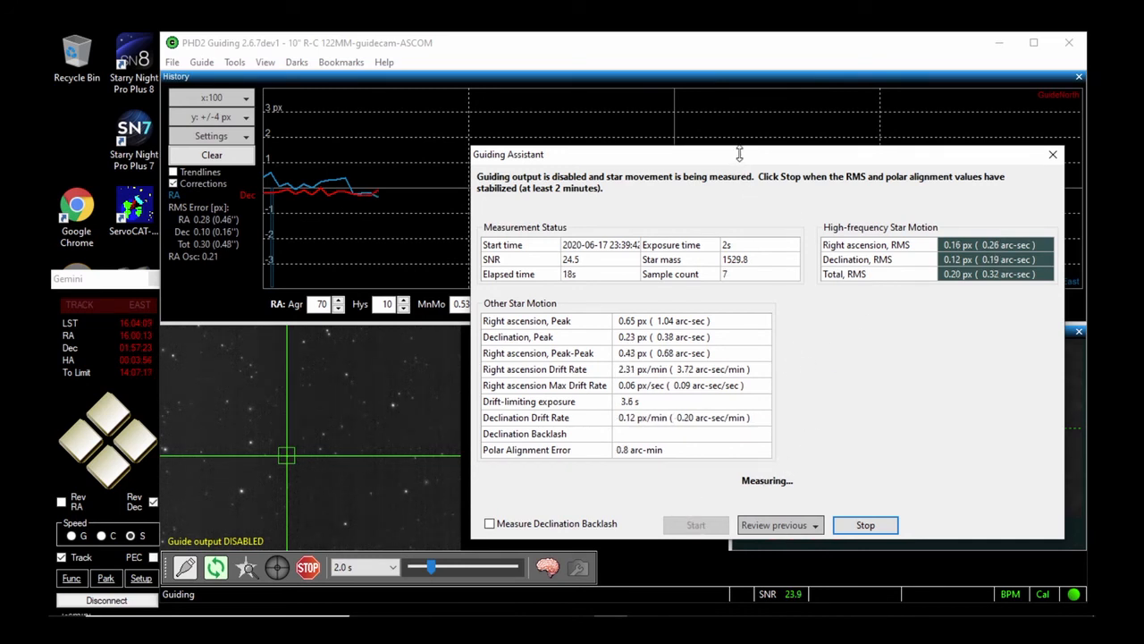
left_click_drag(741, 162, 751, 209)
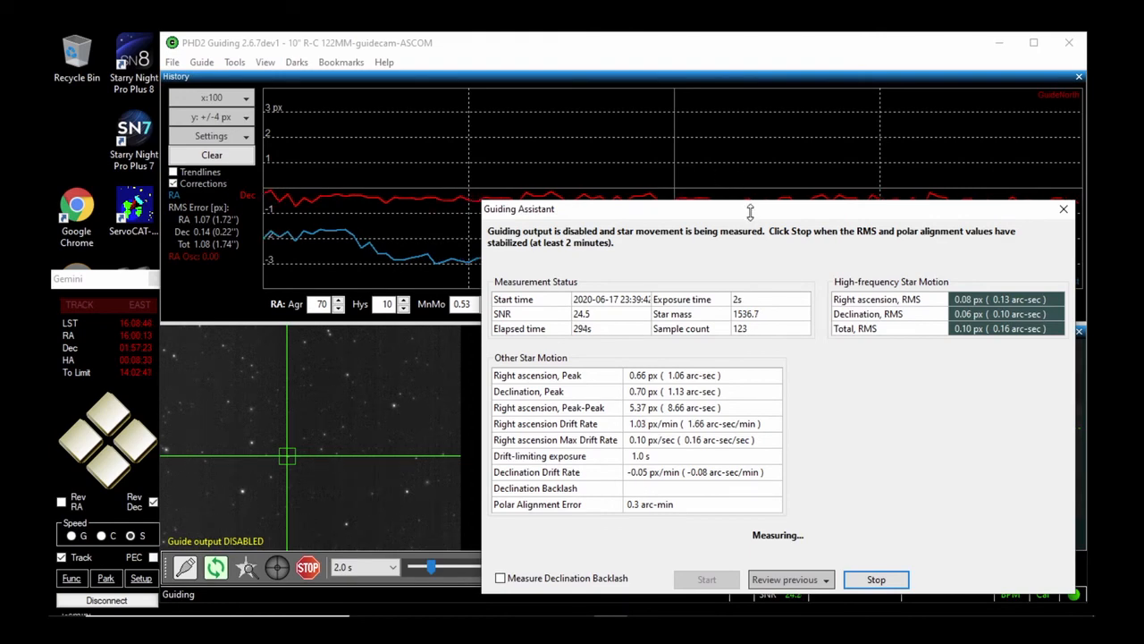
left_click_drag(747, 207, 699, 187)
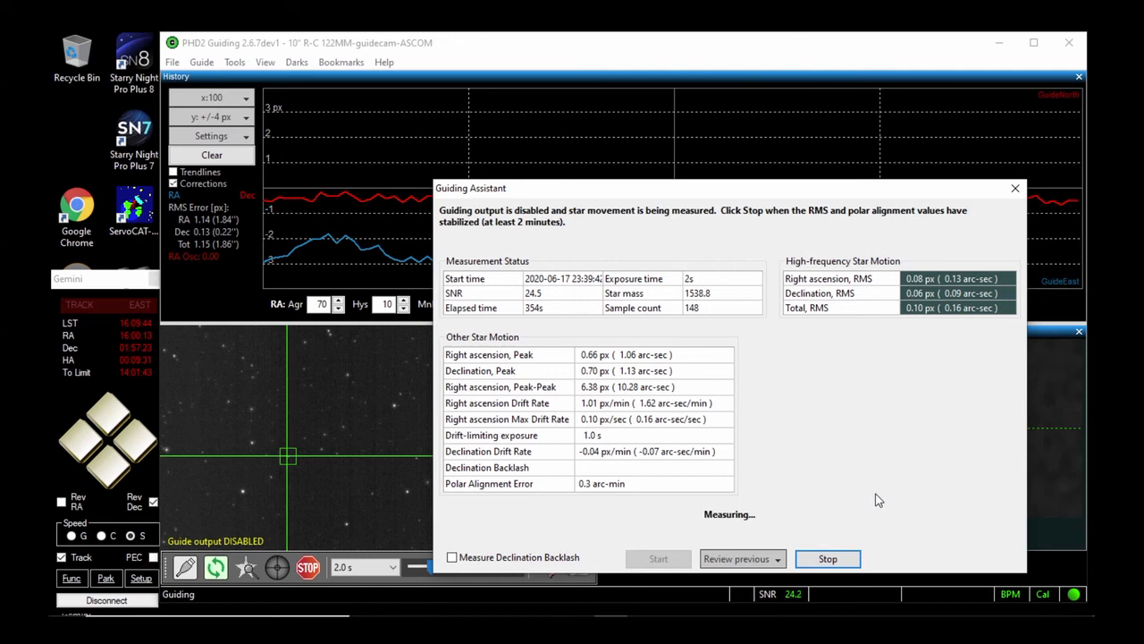
left_click(828, 557)
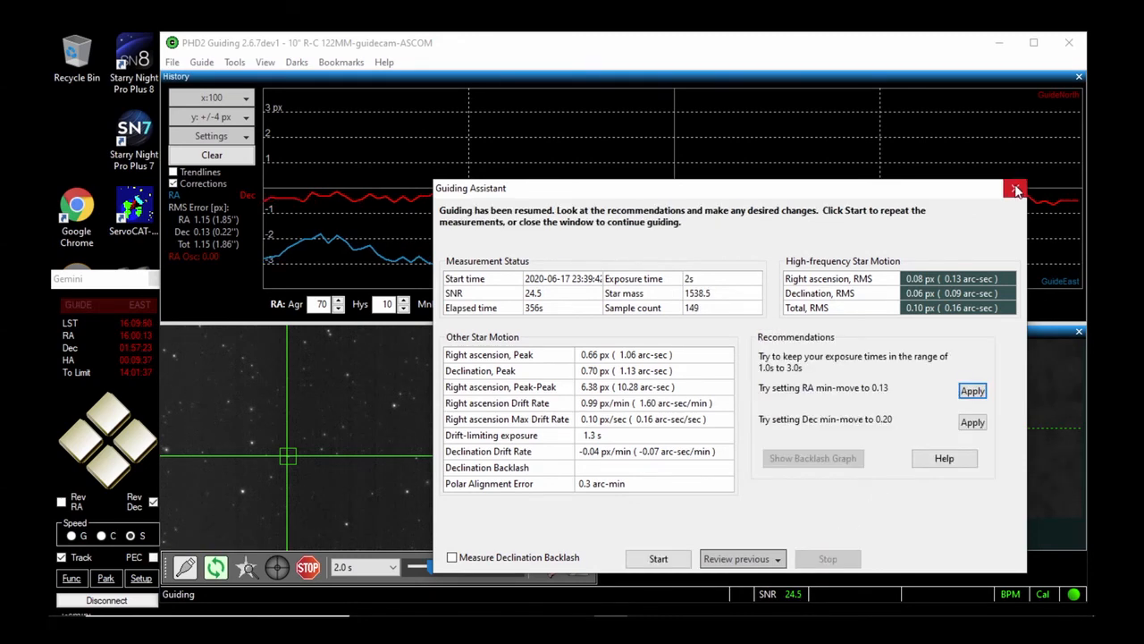